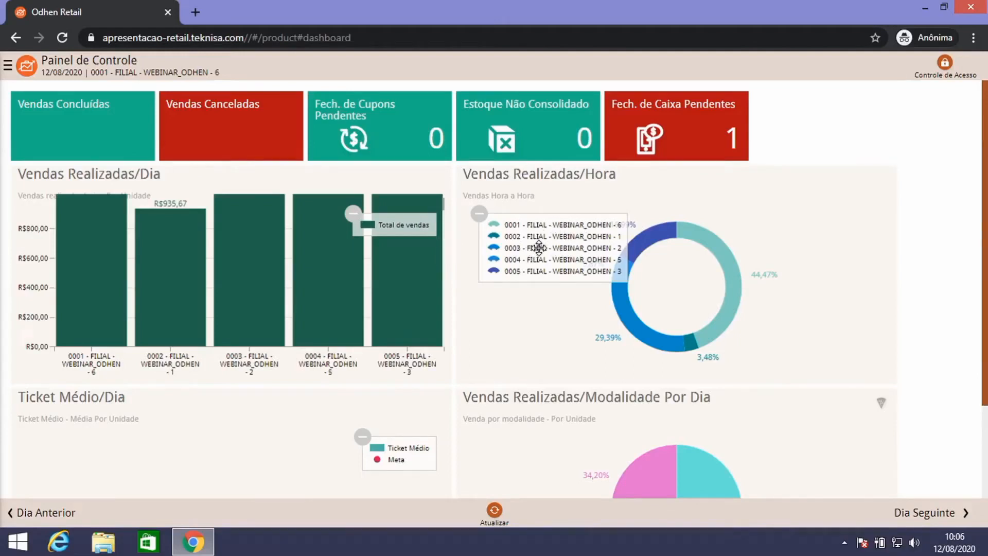
Examine the dashboard's daily and hourly sales charts per branch, the average ticket chart and the sales by modality chart.
{"action": "mouse_move", "coordinate": [620, 297]}
{"action": "mouse_move", "coordinate": [654, 240]}
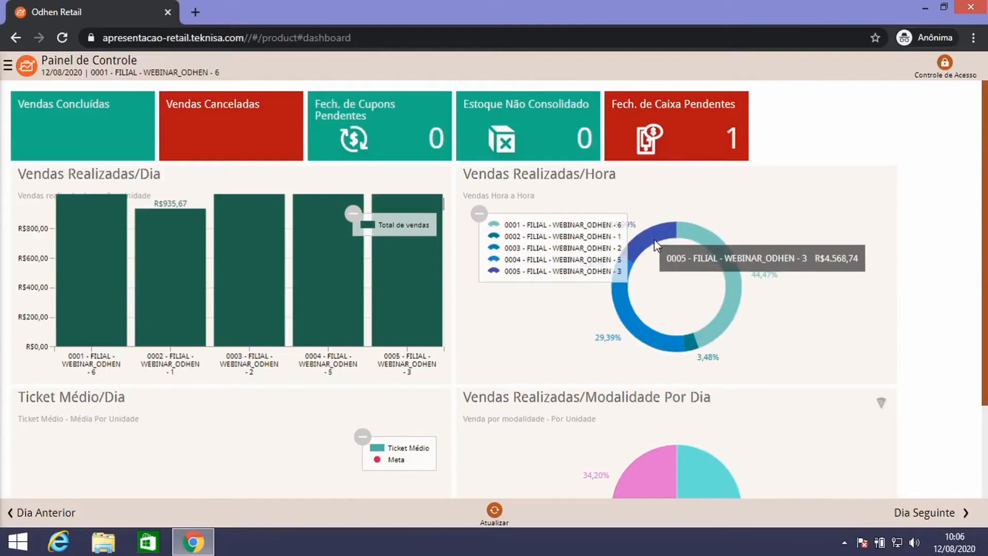
{"action": "mouse_move", "coordinate": [725, 276]}
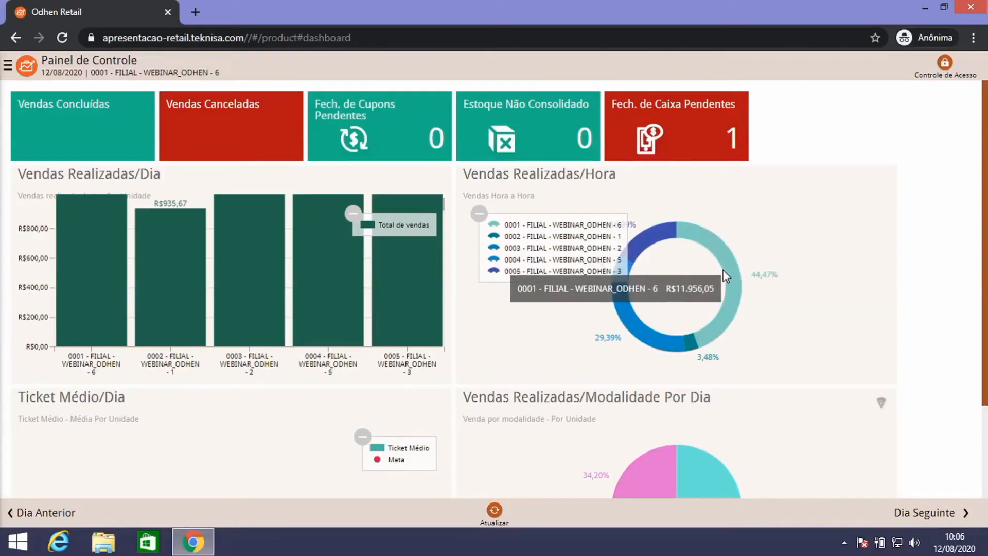
{"action": "mouse_move", "coordinate": [167, 236]}
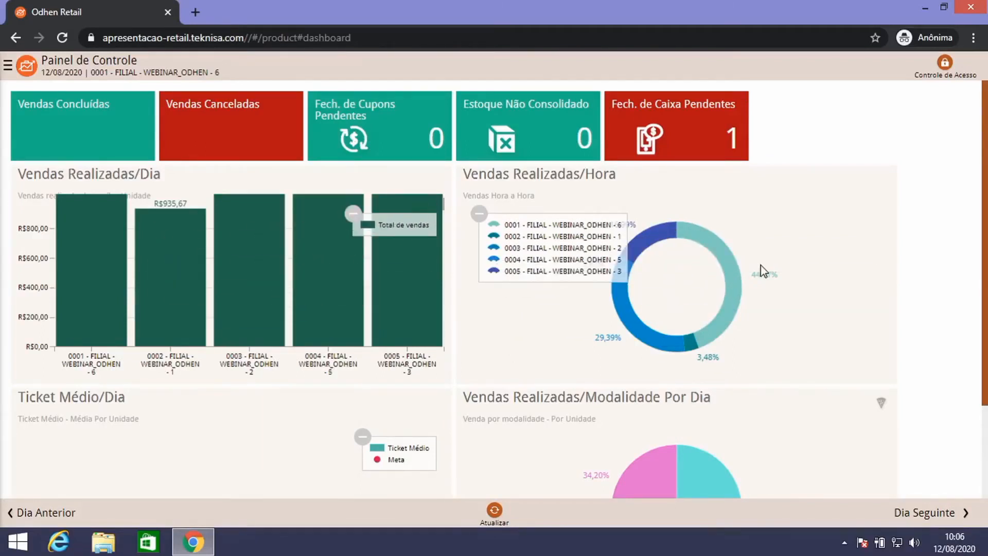
{"action": "scroll", "coordinate": [754, 271], "scroll_direction": "down", "scroll_amount": 2}
{"action": "mouse_move", "coordinate": [662, 359]}
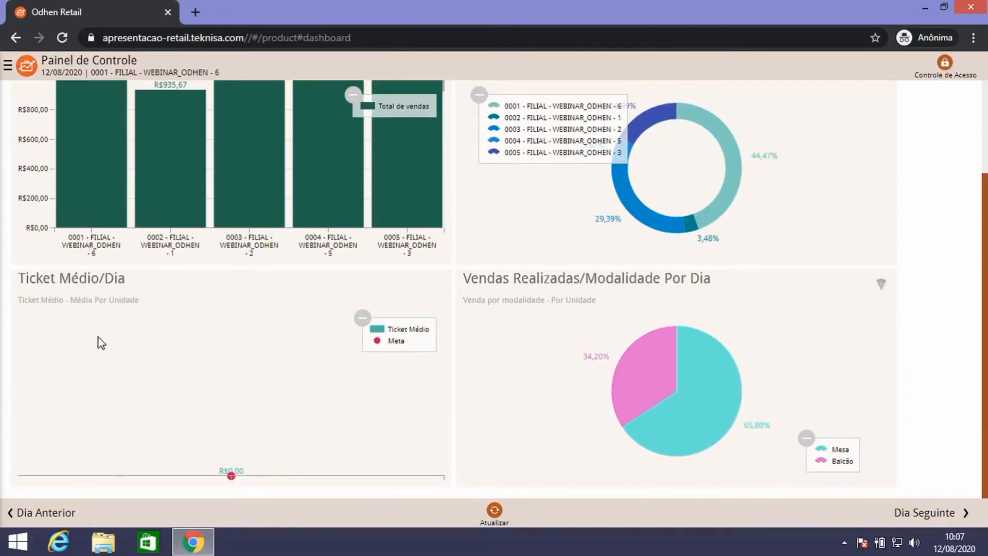
{"action": "scroll", "coordinate": [233, 350], "scroll_direction": "up", "scroll_amount": 3}
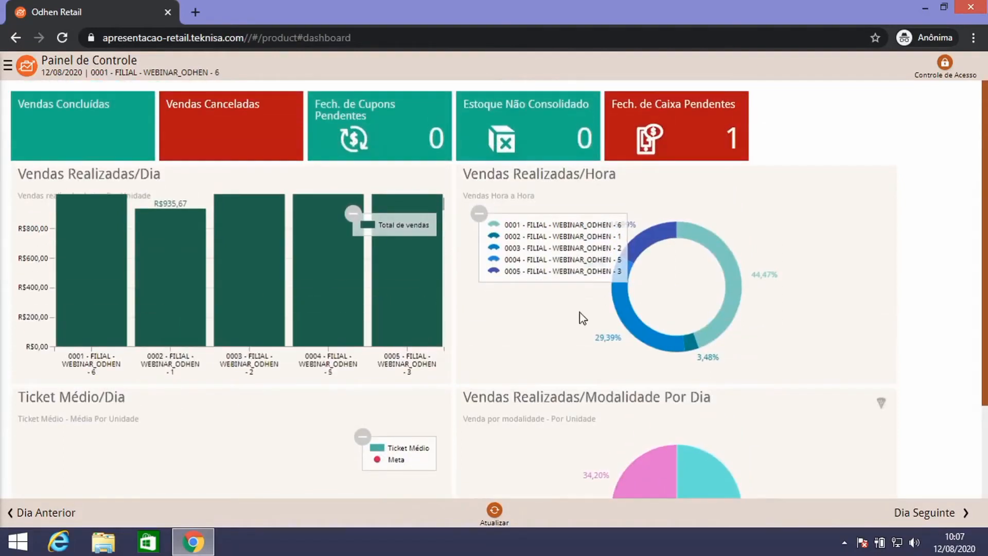
{"action": "mouse_move", "coordinate": [158, 315]}
Move the dashboard's sales display back two days to 10/08/2020.
{"action": "left_click", "coordinate": [48, 513]}
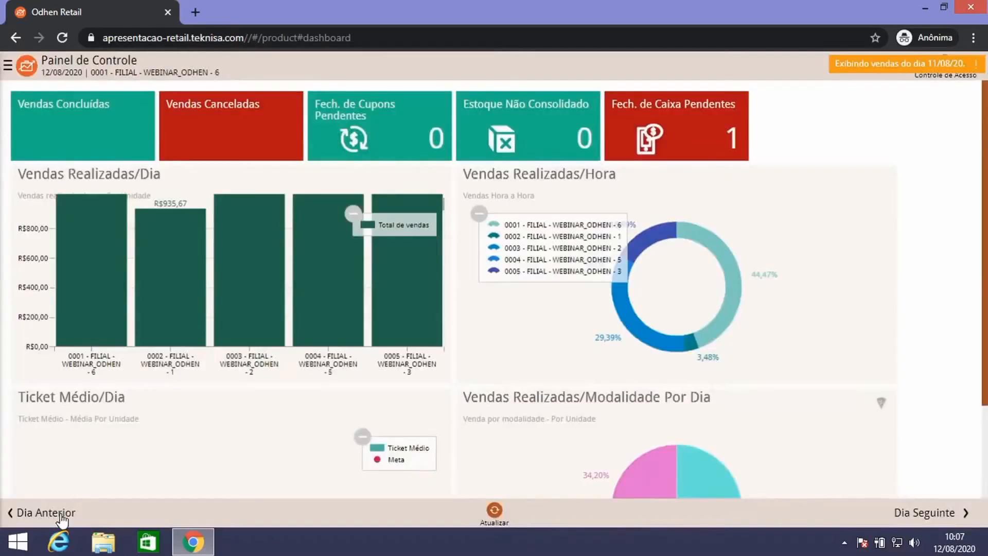
{"action": "left_click", "coordinate": [46, 512]}
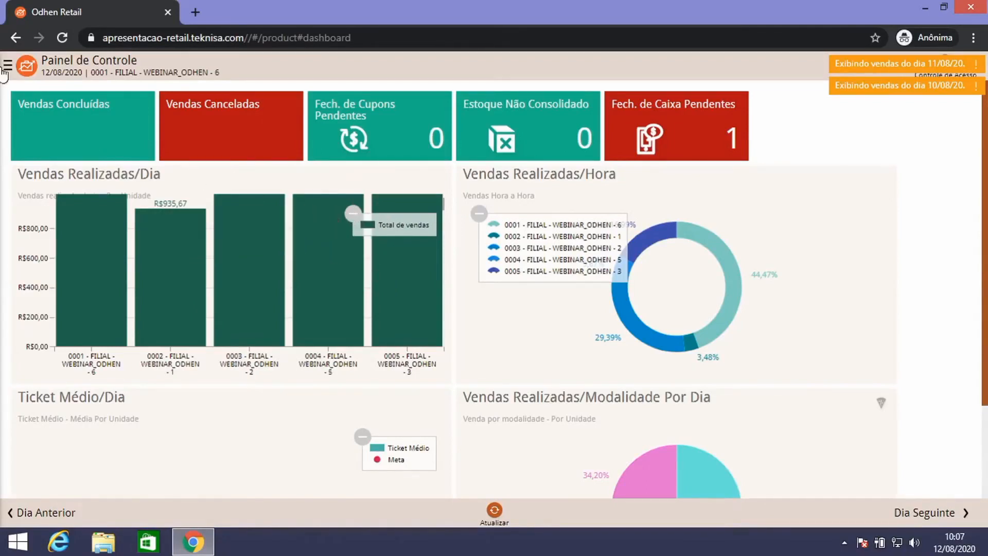
{"action": "mouse_move", "coordinate": [295, 231]}
Search the application for "tipo de re", open the Tipo de Recebimento registration and list its records without filter criteria.
{"action": "left_click", "coordinate": [23, 70]}
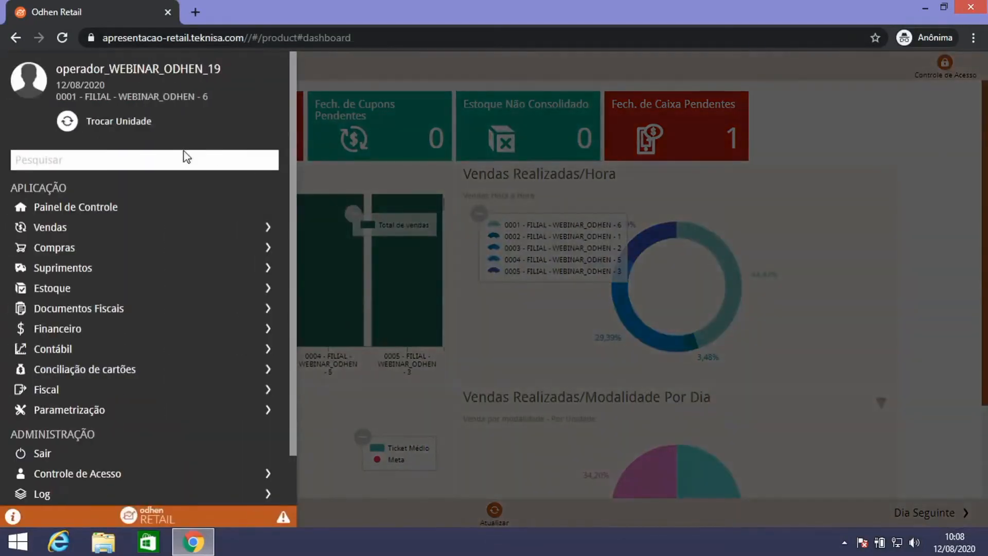
{"action": "left_click", "coordinate": [674, 150]}
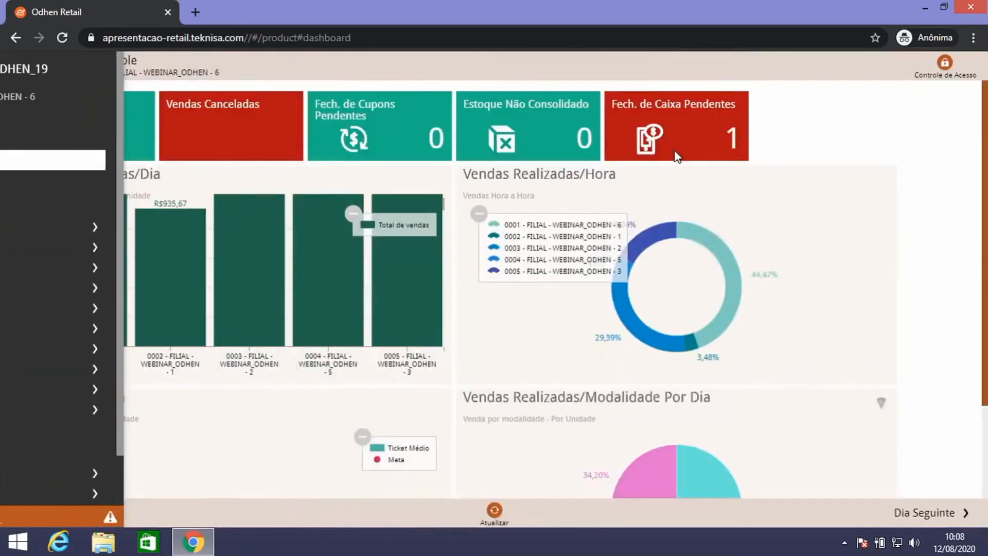
{"action": "key", "text": "Escape"}
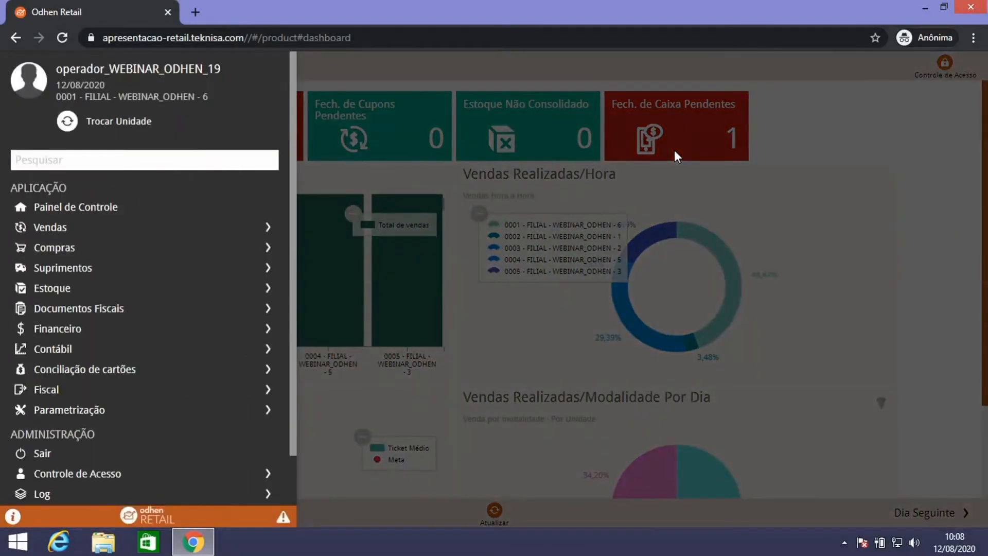
{"action": "left_click", "coordinate": [124, 159]}
{"action": "type", "text": "tipo de re"}
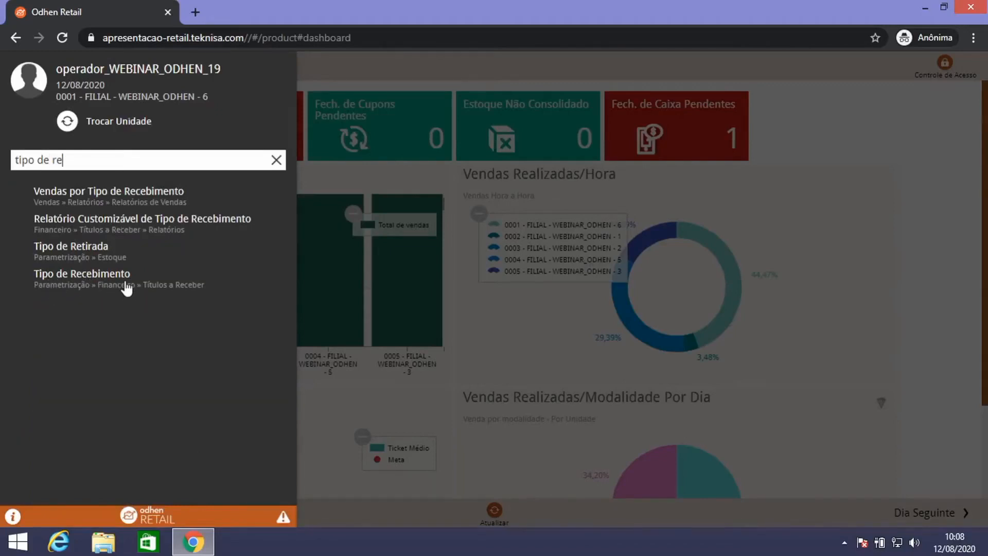
{"action": "left_click", "coordinate": [96, 282]}
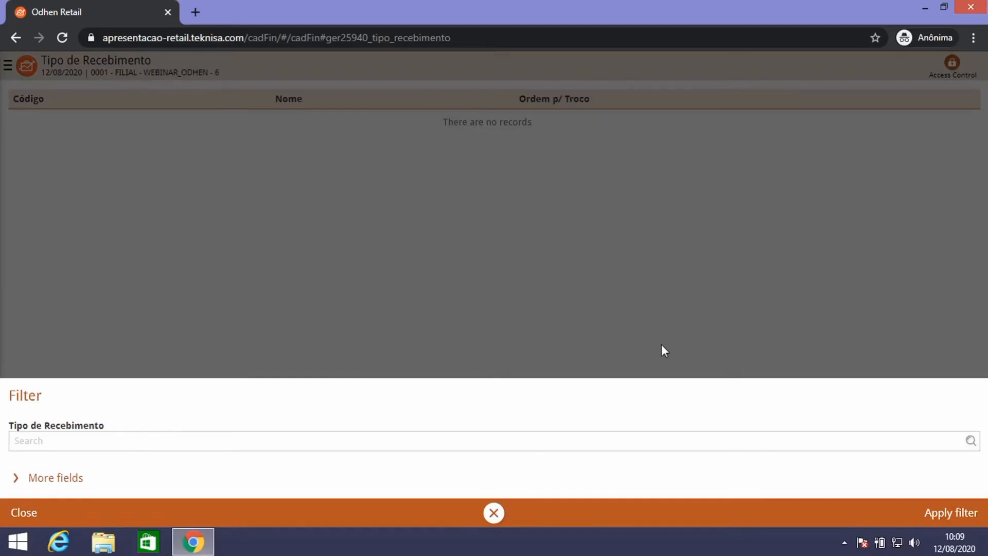
{"action": "left_click", "coordinate": [947, 516]}
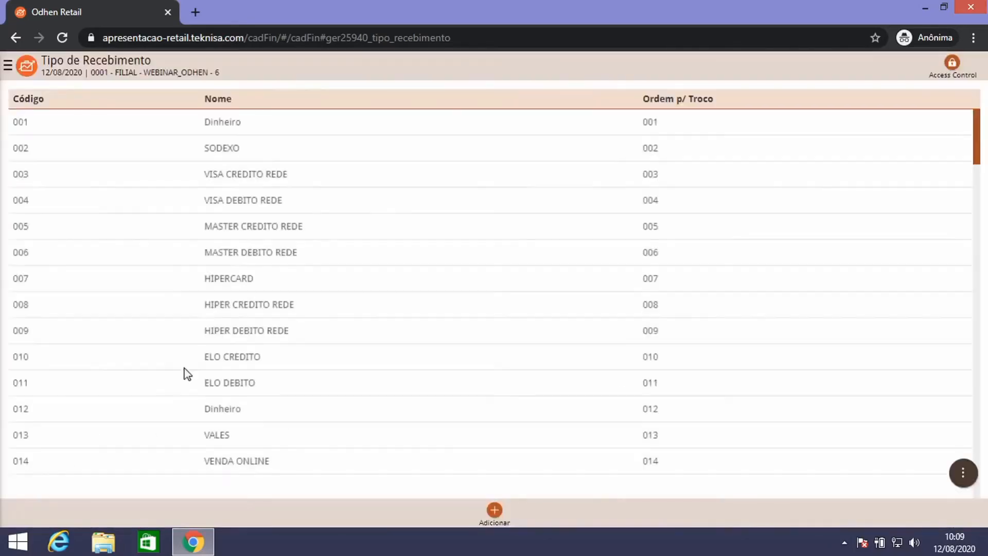
Look through the full list of registered receipt types, checking the codes already in use down to the last record.
{"action": "scroll", "coordinate": [373, 169], "scroll_direction": "down", "scroll_amount": 8}
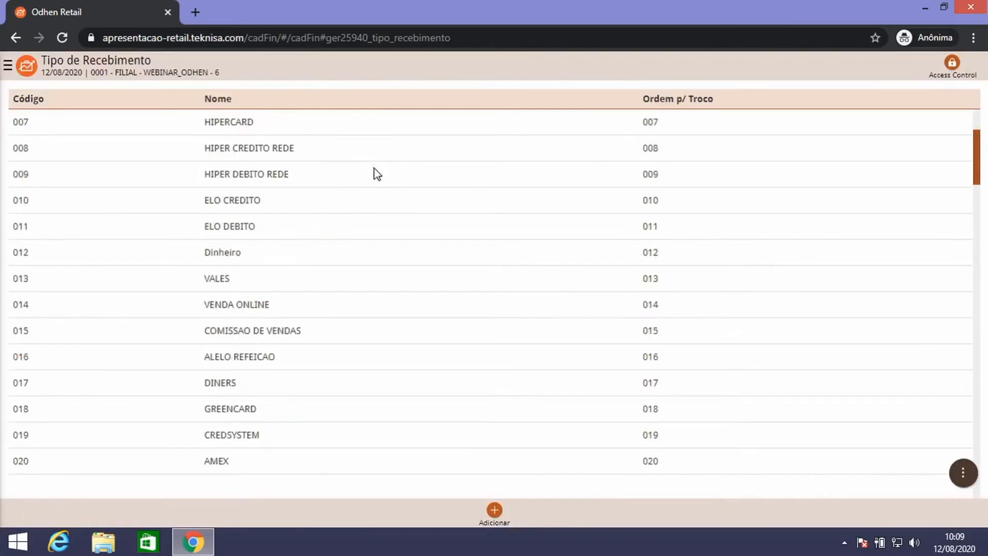
{"action": "scroll", "coordinate": [378, 177], "scroll_direction": "down", "scroll_amount": 12}
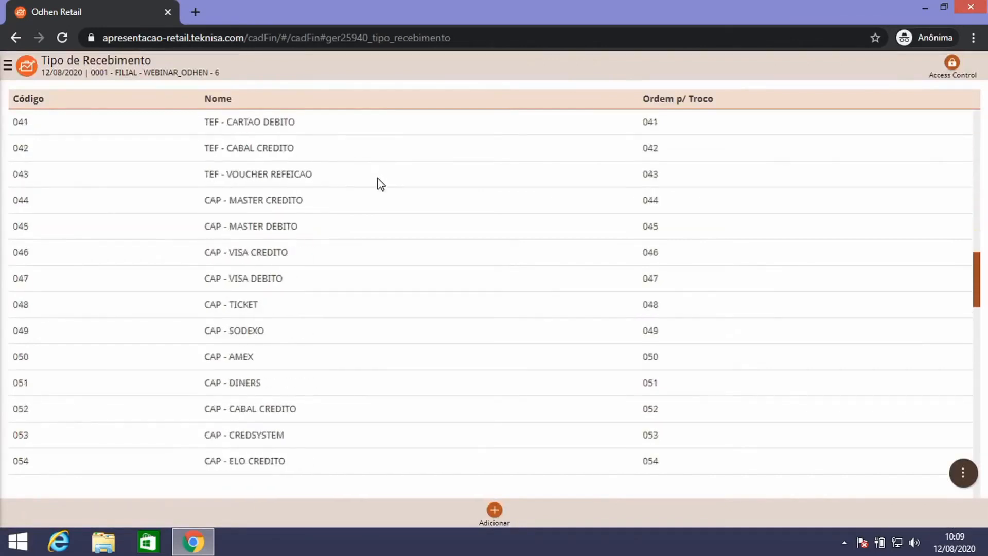
{"action": "scroll", "coordinate": [379, 181], "scroll_direction": "up", "scroll_amount": 14}
{"action": "scroll", "coordinate": [379, 185], "scroll_direction": "down", "scroll_amount": 20}
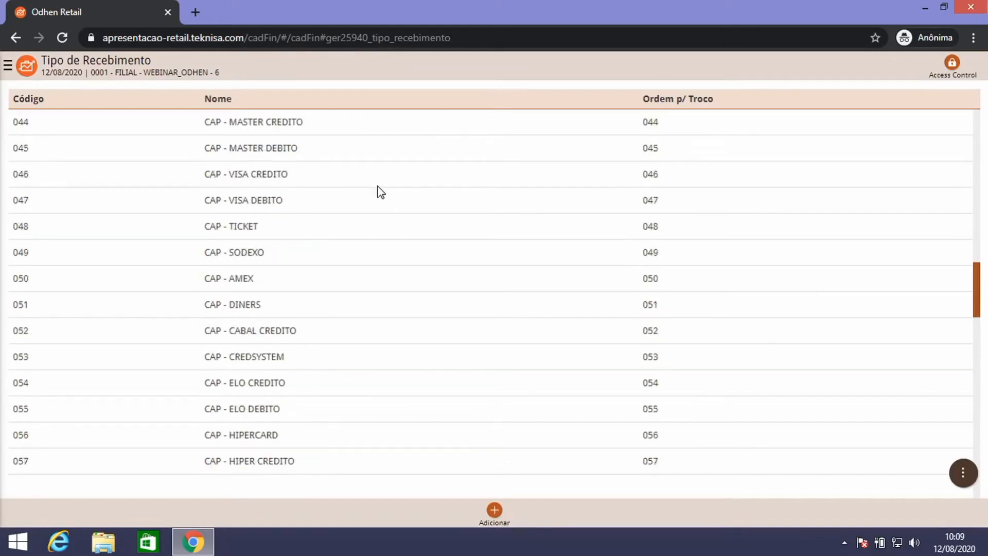
{"action": "scroll", "coordinate": [371, 201], "scroll_direction": "down", "scroll_amount": 8}
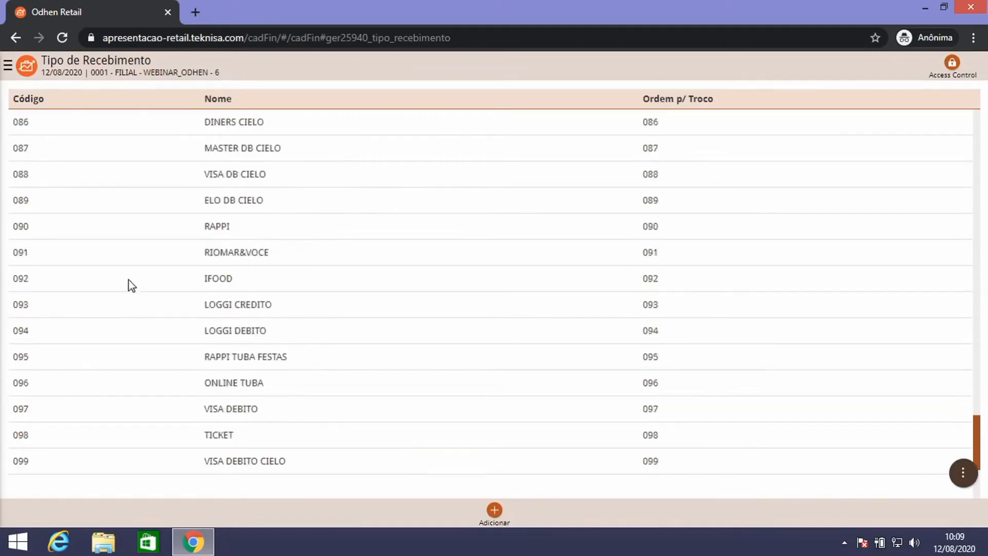
{"action": "scroll", "coordinate": [84, 236], "scroll_direction": "down", "scroll_amount": 4}
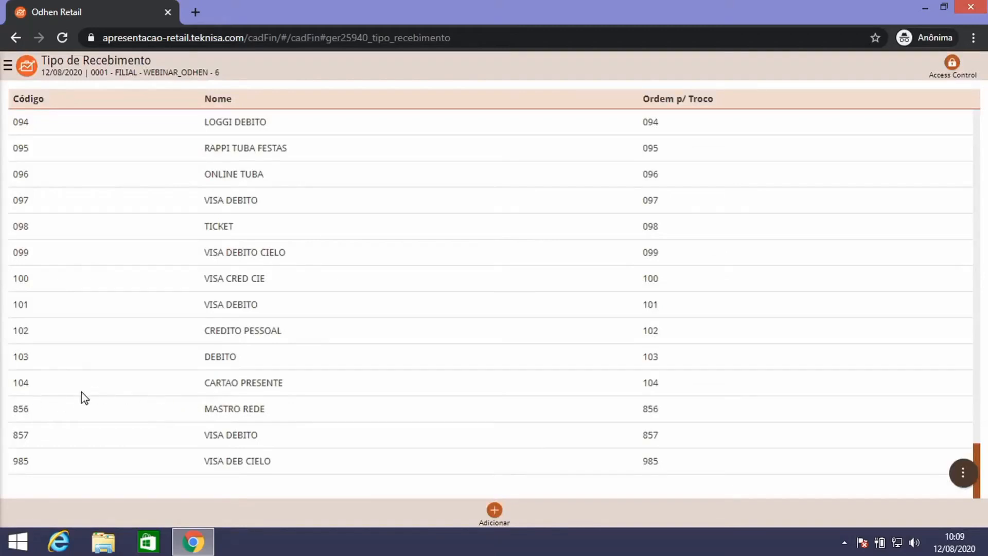
{"action": "scroll", "coordinate": [81, 396], "scroll_direction": "up", "scroll_amount": 10}
{"action": "scroll", "coordinate": [90, 429], "scroll_direction": "up", "scroll_amount": 20}
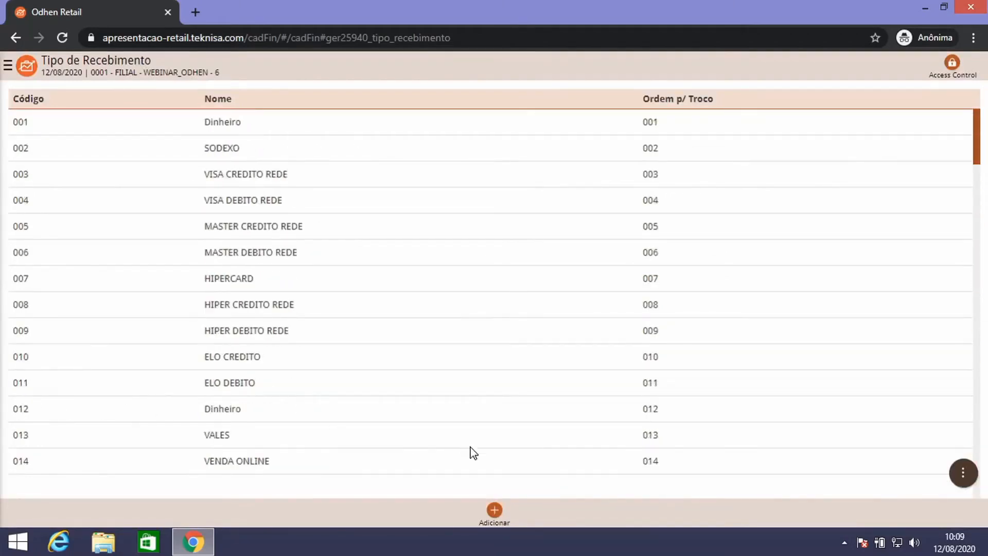
Add a new receipt type with the code 105 and the name CONSUMO FUNCIONARIO.
{"action": "left_click", "coordinate": [493, 510]}
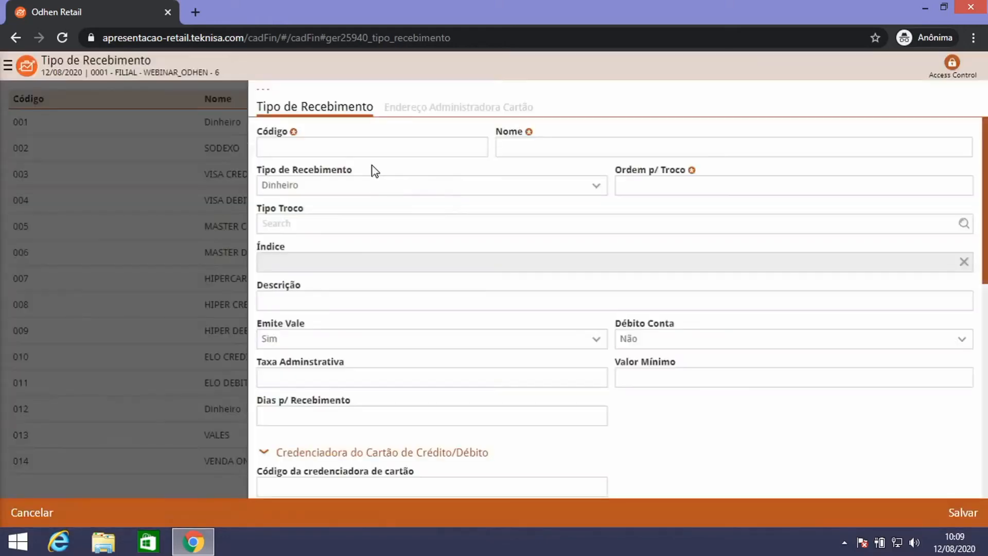
{"action": "left_click", "coordinate": [379, 146]}
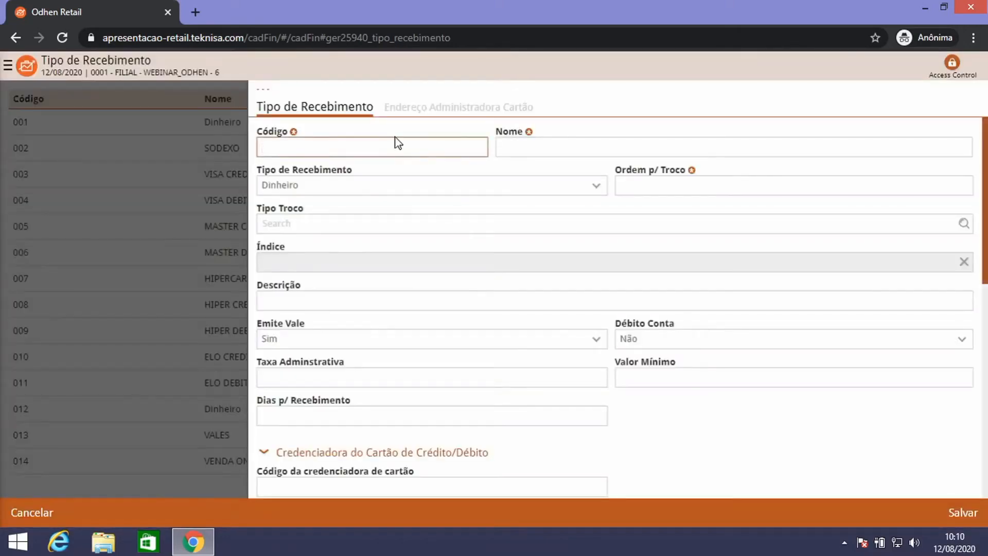
{"action": "type", "text": "105"}
{"action": "key", "text": "Tab"}
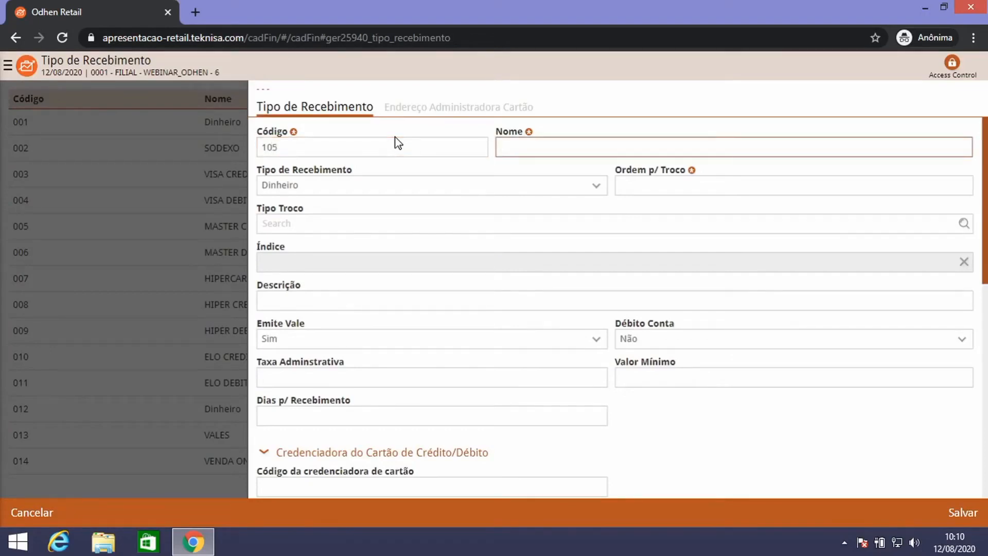
{"action": "type", "text": "CONSUMO FUNCIONARIO"}
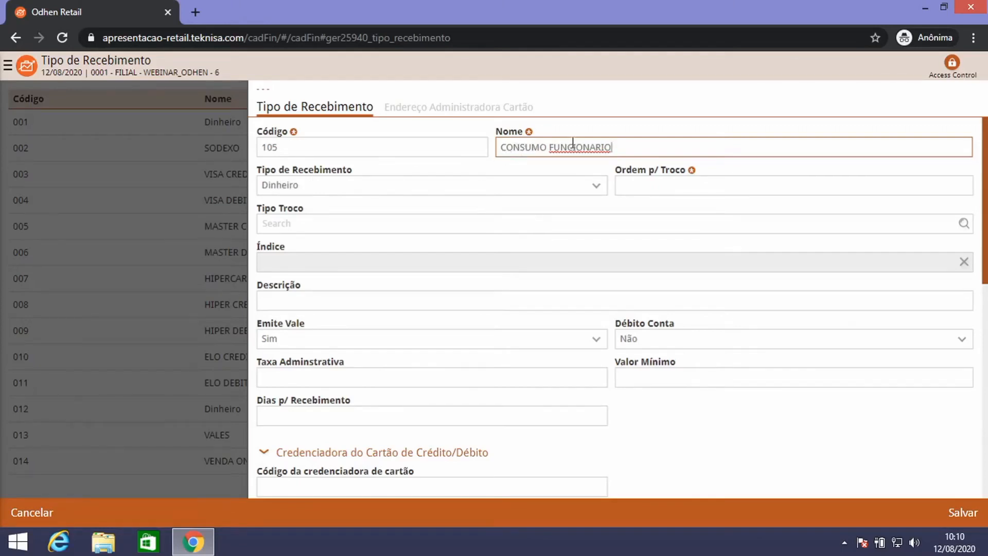
Set the new record's Tipo de Recebimento to Debito consumidor and its Ordem p/ Troco to 105.
{"action": "left_click", "coordinate": [348, 191]}
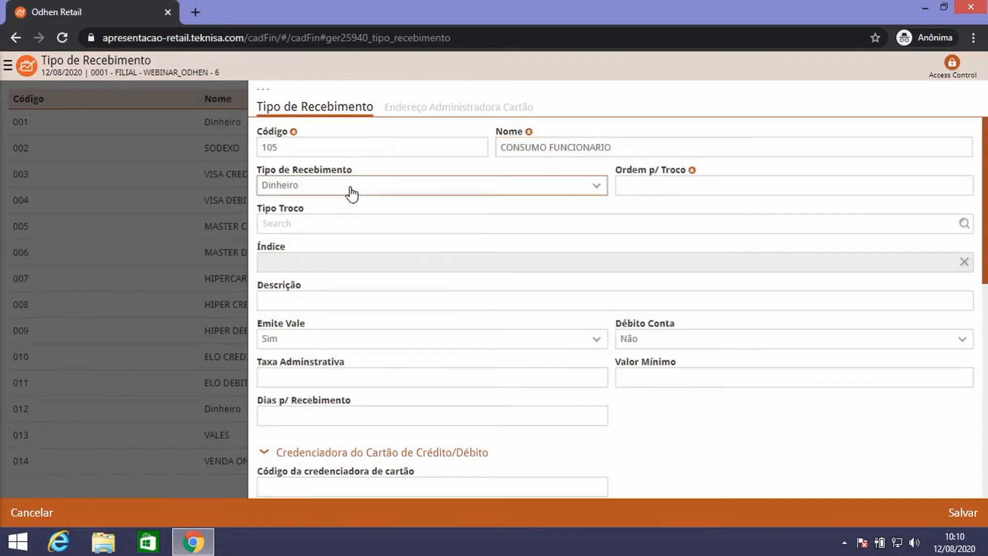
{"action": "scroll", "coordinate": [419, 226], "scroll_direction": "down", "scroll_amount": 2}
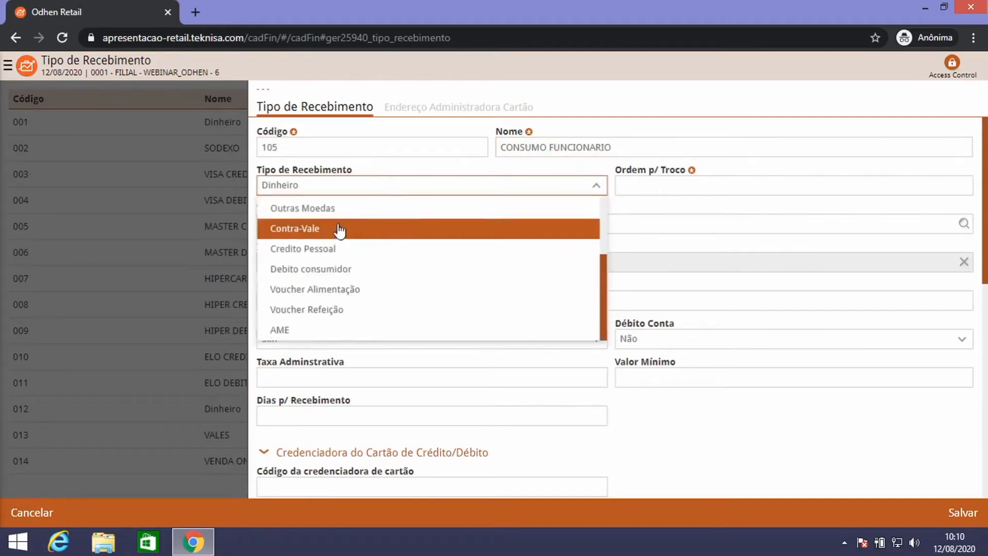
{"action": "left_click", "coordinate": [333, 269]}
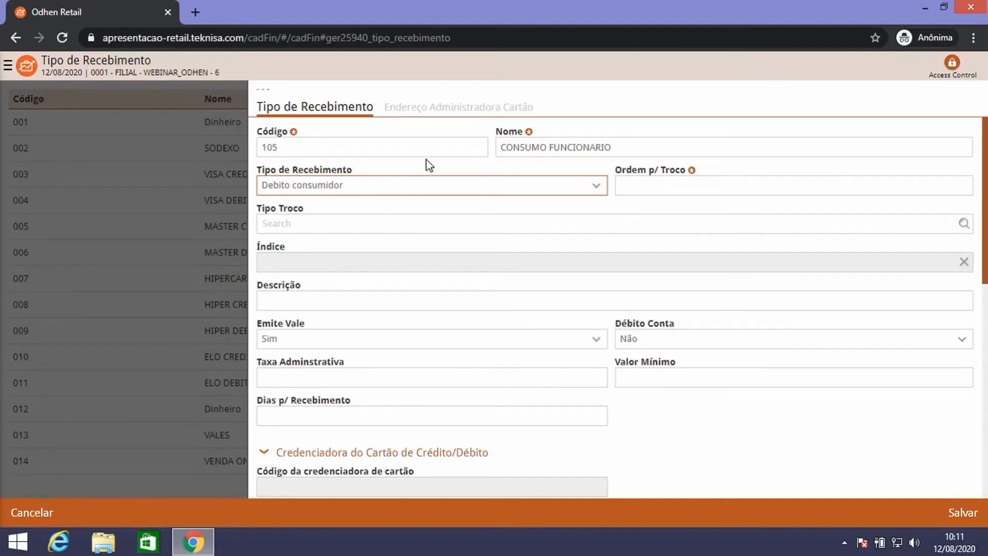
{"action": "left_click", "coordinate": [679, 182]}
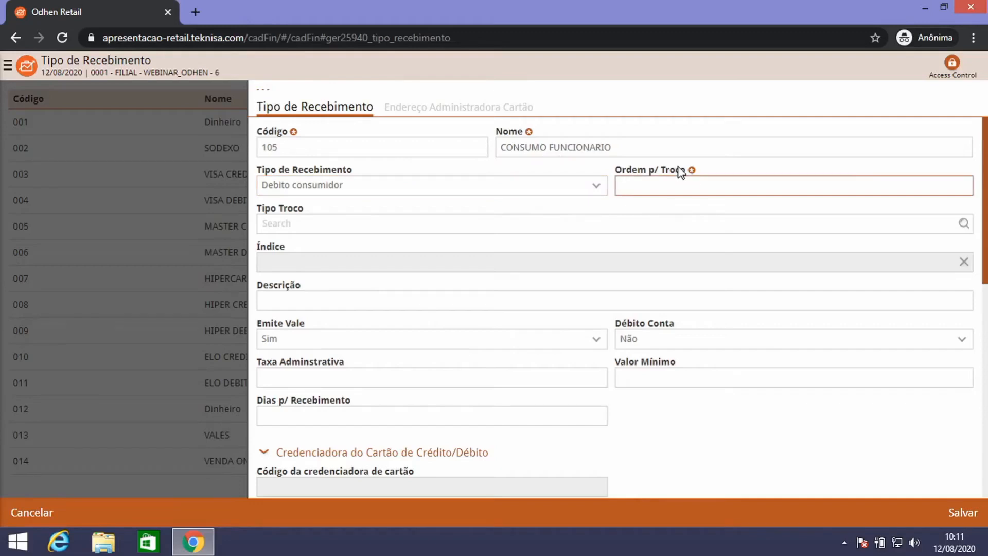
{"action": "type", "text": "105"}
Set "Permite manutenção dos lançamentos de entrada e saída" to Não in the record's parameters and save the receipt type.
{"action": "scroll", "coordinate": [442, 282], "scroll_direction": "down", "scroll_amount": 2}
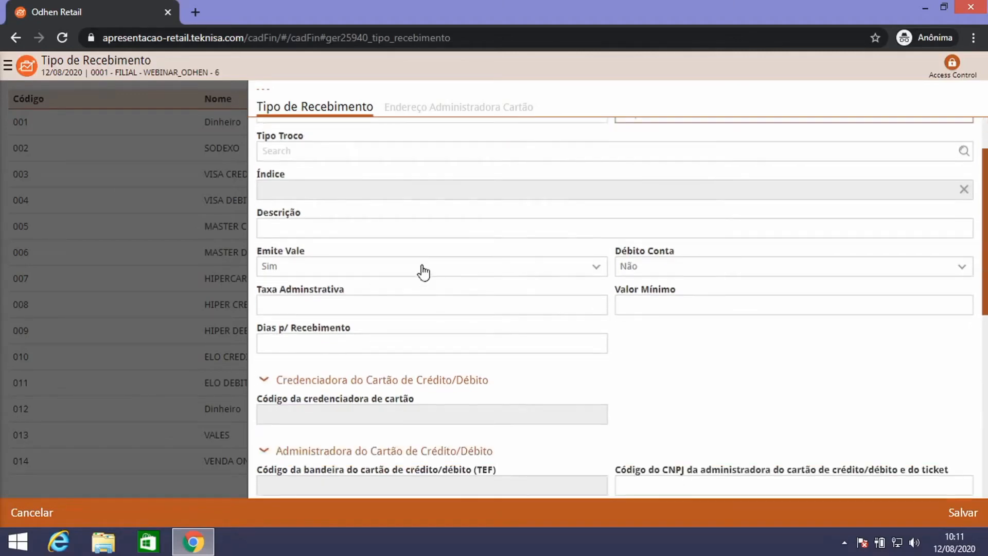
{"action": "scroll", "coordinate": [419, 272], "scroll_direction": "up", "scroll_amount": 2}
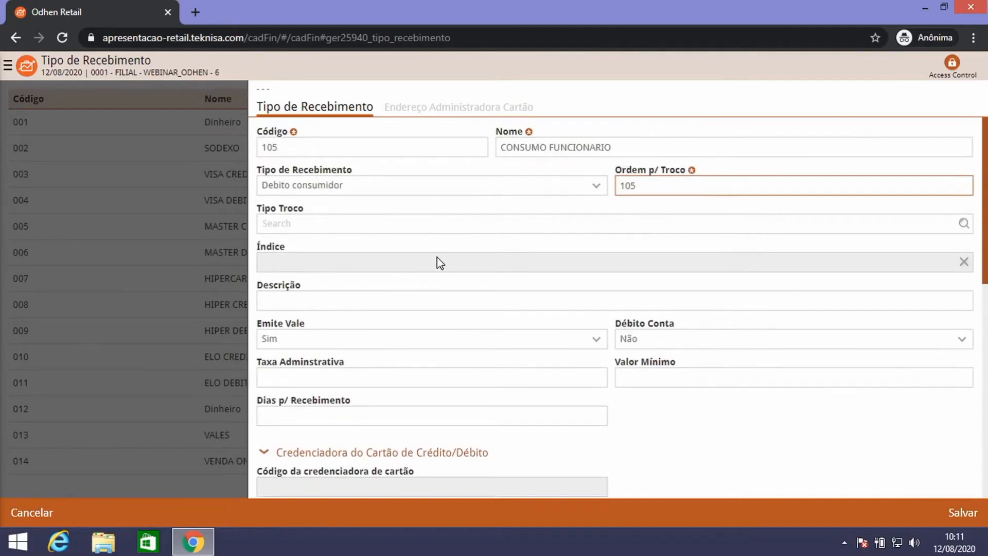
{"action": "scroll", "coordinate": [437, 256], "scroll_direction": "down", "scroll_amount": 5}
{"action": "scroll", "coordinate": [437, 257], "scroll_direction": "down", "scroll_amount": 3}
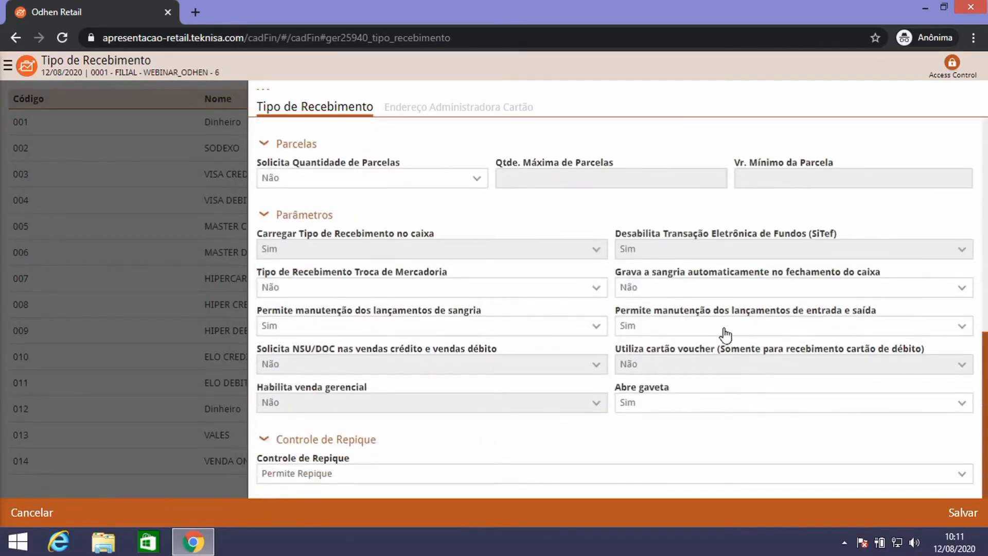
{"action": "left_click", "coordinate": [724, 329]}
{"action": "left_click", "coordinate": [656, 365]}
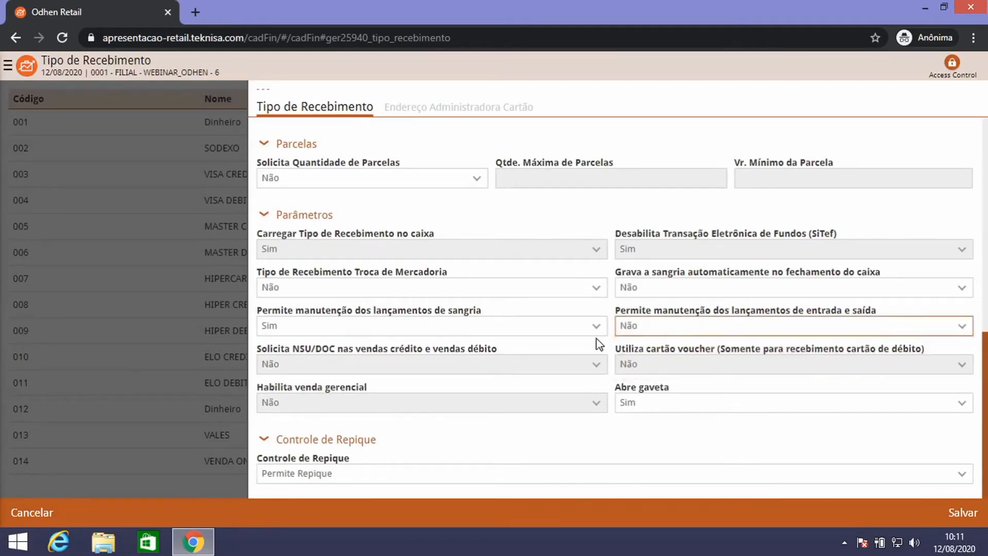
{"action": "scroll", "coordinate": [522, 352], "scroll_direction": "up", "scroll_amount": 5}
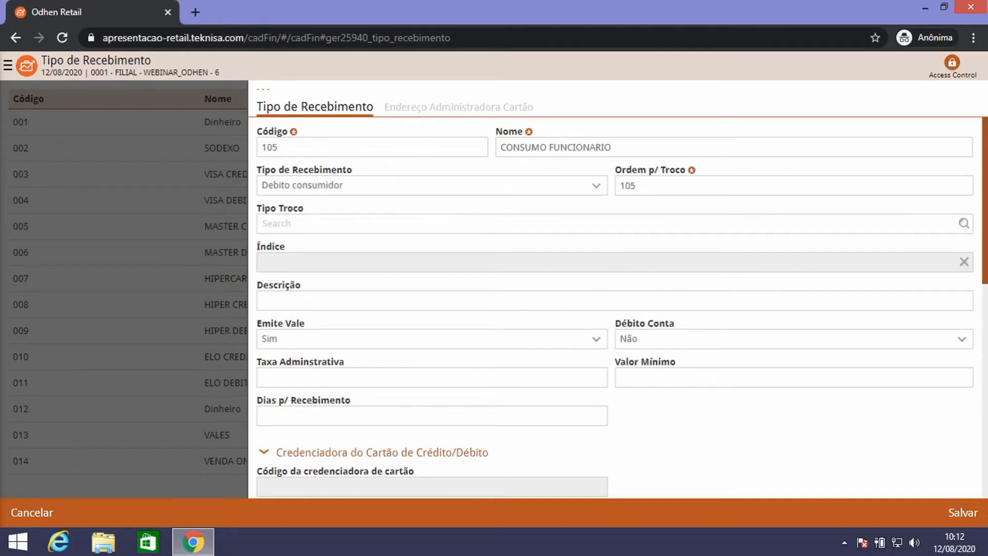
{"action": "left_click", "coordinate": [958, 517]}
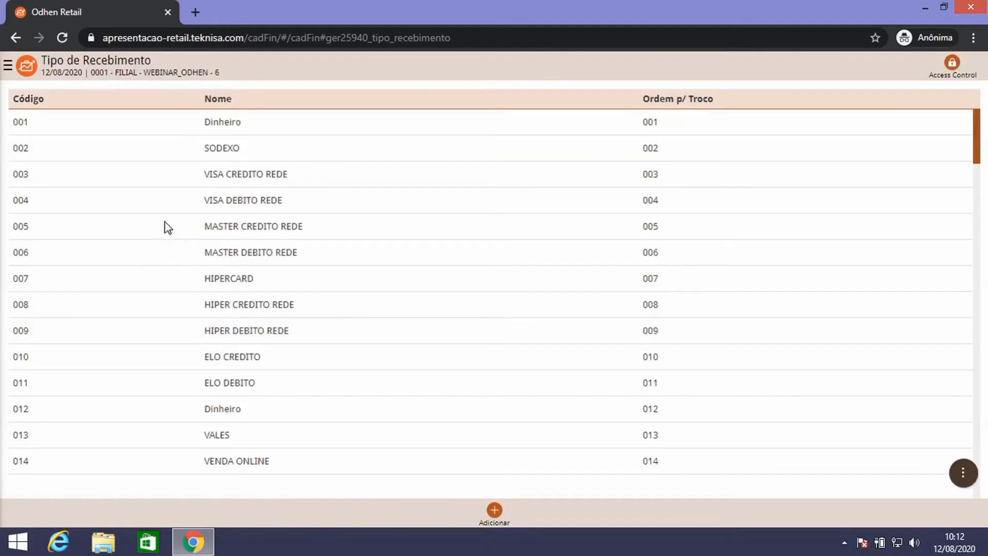
Add another receipt type with the code 106 and the name CARTAO PRESENTE.
{"action": "left_click", "coordinate": [497, 515]}
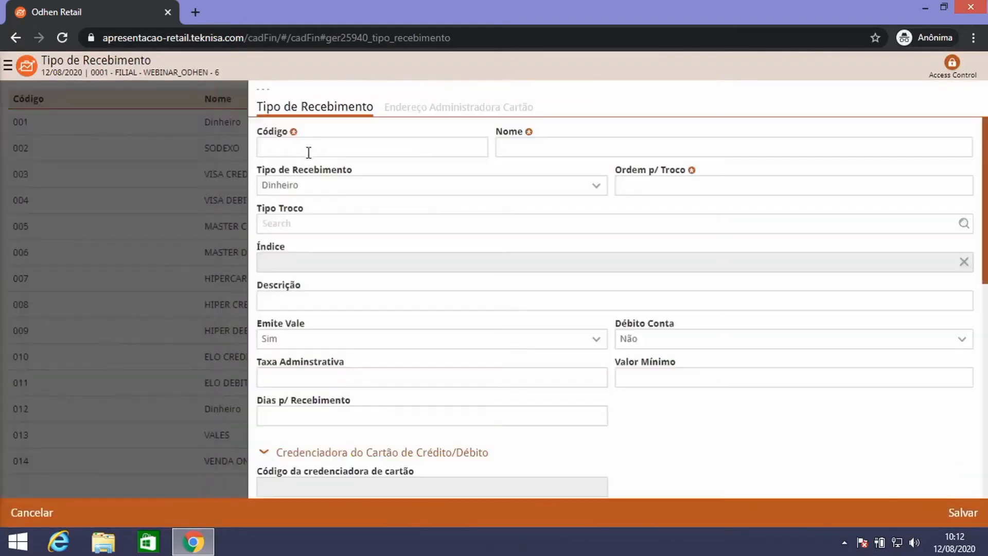
{"action": "left_click", "coordinate": [337, 147]}
{"action": "type", "text": "106"}
{"action": "key", "text": "Tab"}
{"action": "type", "text": "CARTAO PRESENTE"}
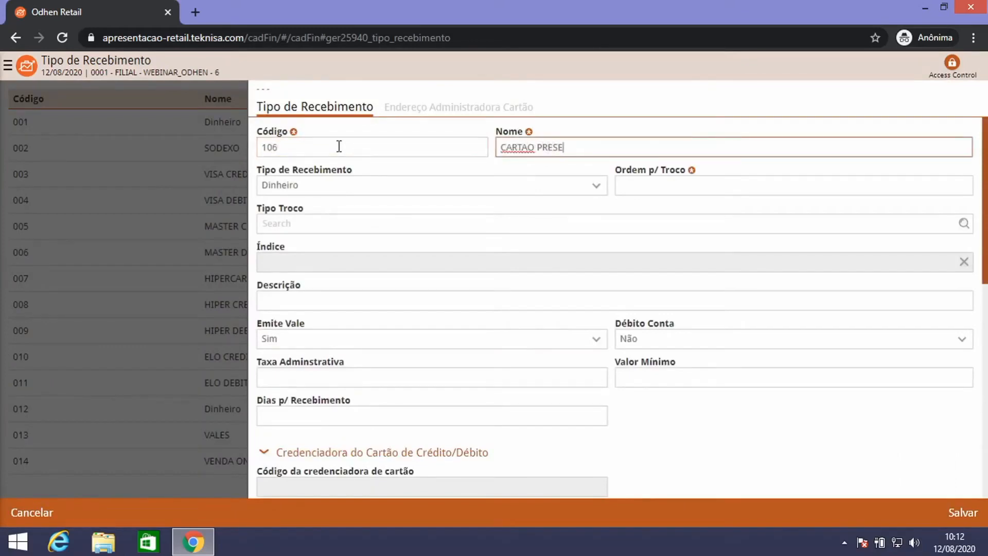
Set the CARTAO PRESENTE record's Tipo de Recebimento to Credito Pessoal and its Ordem p/ Troco to 106.
{"action": "key", "text": "Tab"}
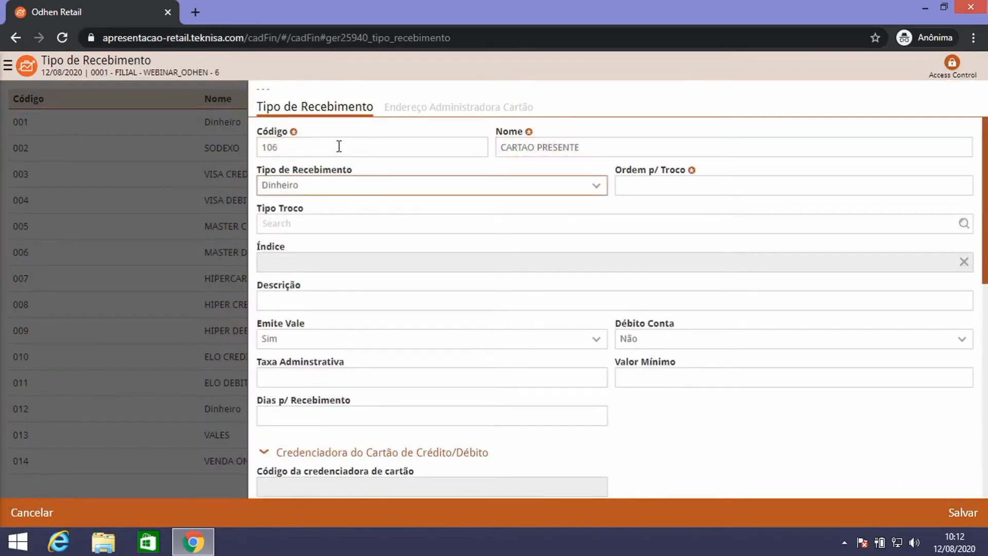
{"action": "left_click", "coordinate": [345, 186]}
{"action": "scroll", "coordinate": [397, 261], "scroll_direction": "down", "scroll_amount": 2}
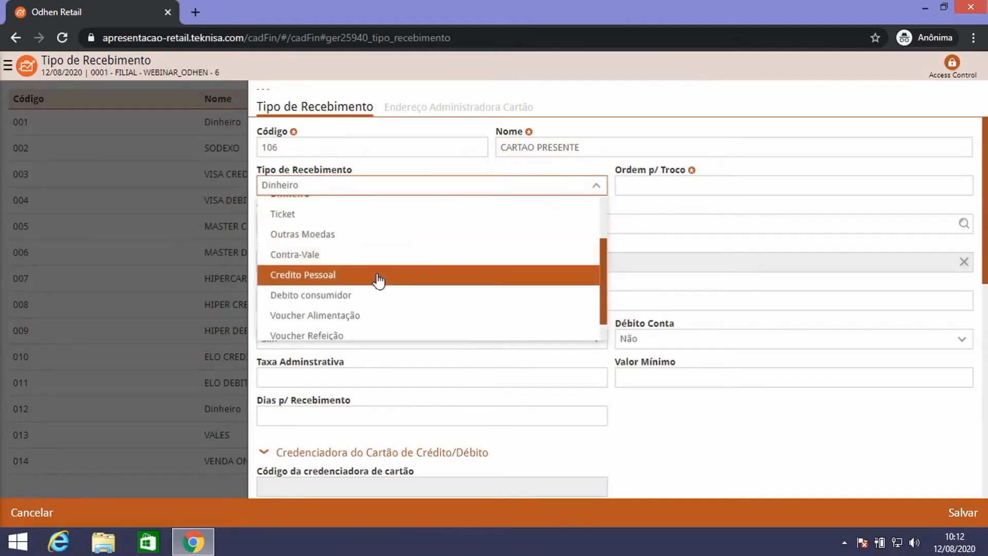
{"action": "left_click", "coordinate": [379, 276]}
{"action": "left_click", "coordinate": [746, 182]}
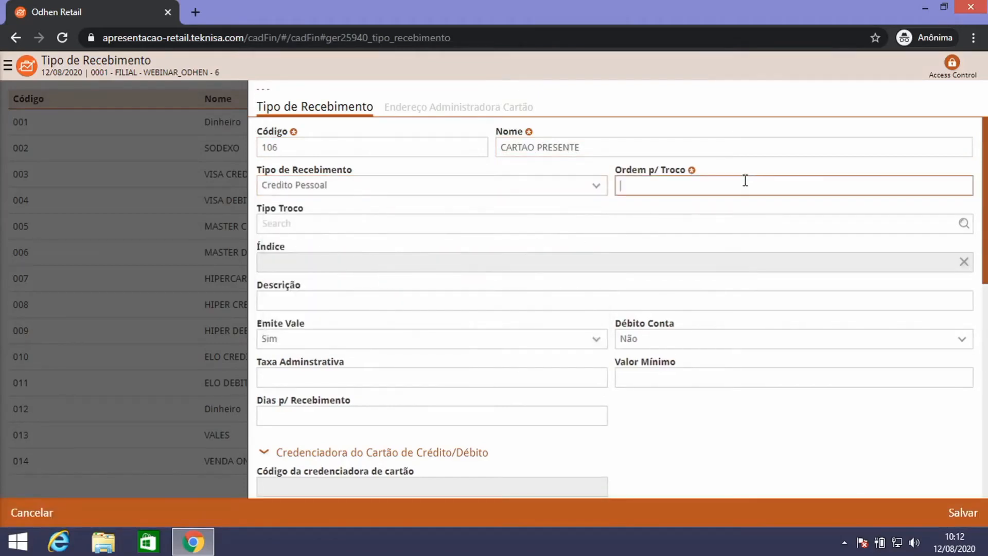
{"action": "type", "text": "106"}
Set "Permite manutenção dos lançamentos de entrada e saída" to Não for CARTAO PRESENTE, save it, and check the end of the receipt type list.
{"action": "scroll", "coordinate": [717, 329], "scroll_direction": "down", "scroll_amount": 8}
{"action": "left_click", "coordinate": [696, 331]}
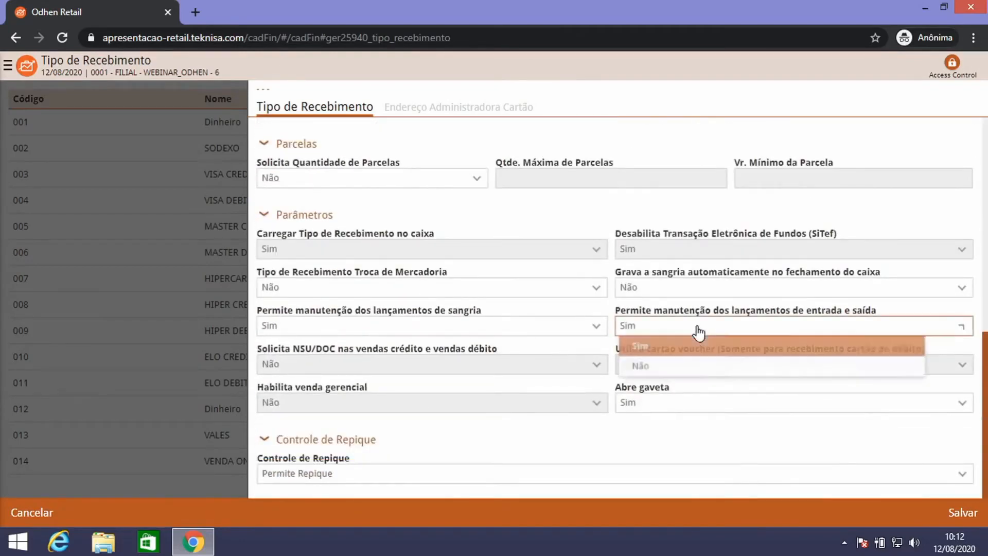
{"action": "left_click", "coordinate": [673, 368]}
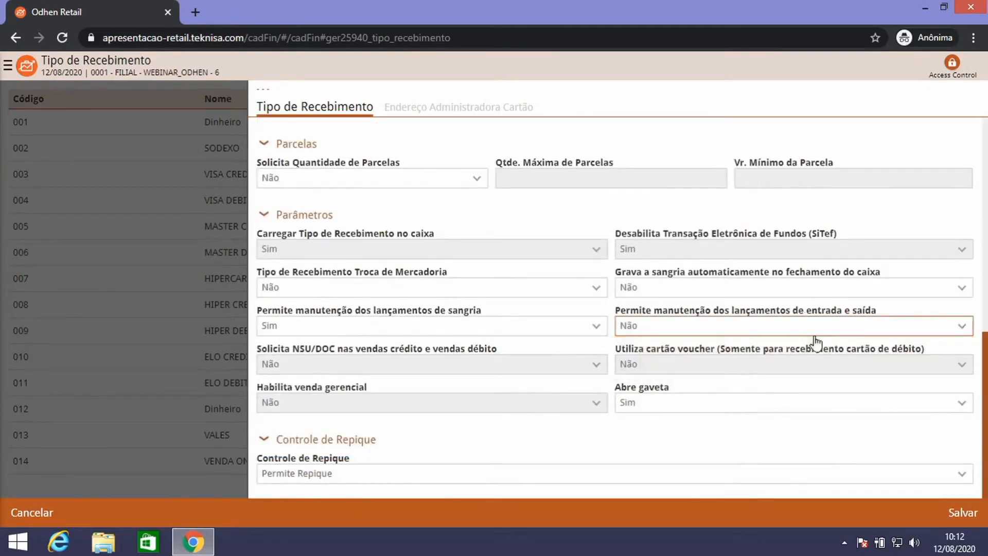
{"action": "left_click", "coordinate": [960, 514]}
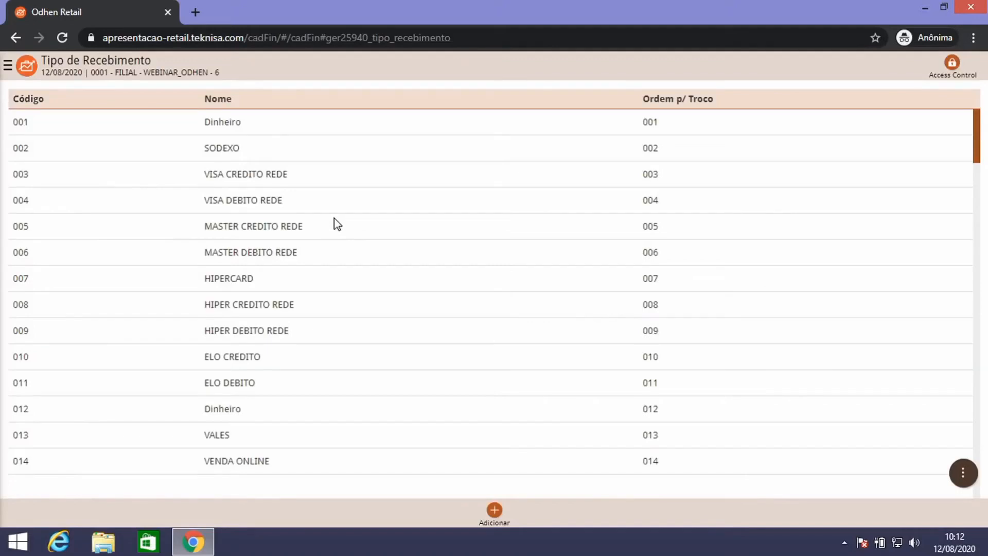
{"action": "scroll", "coordinate": [373, 245], "scroll_direction": "down", "scroll_amount": 20}
{"action": "scroll", "coordinate": [308, 324], "scroll_direction": "down", "scroll_amount": 5}
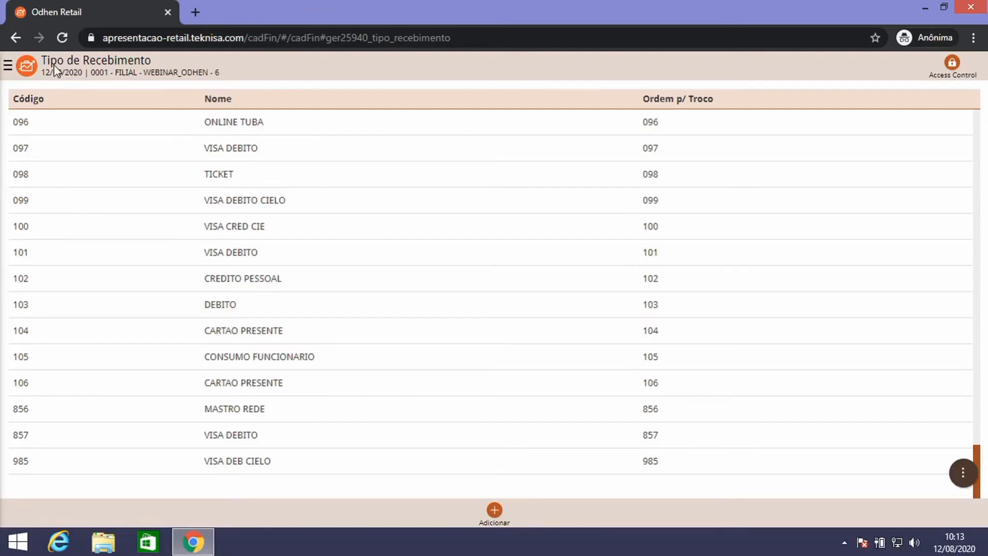
Search the application for TERMINAL and open Configuração de Terminal de Caixa.
{"action": "left_click", "coordinate": [9, 66]}
{"action": "left_click", "coordinate": [180, 164]}
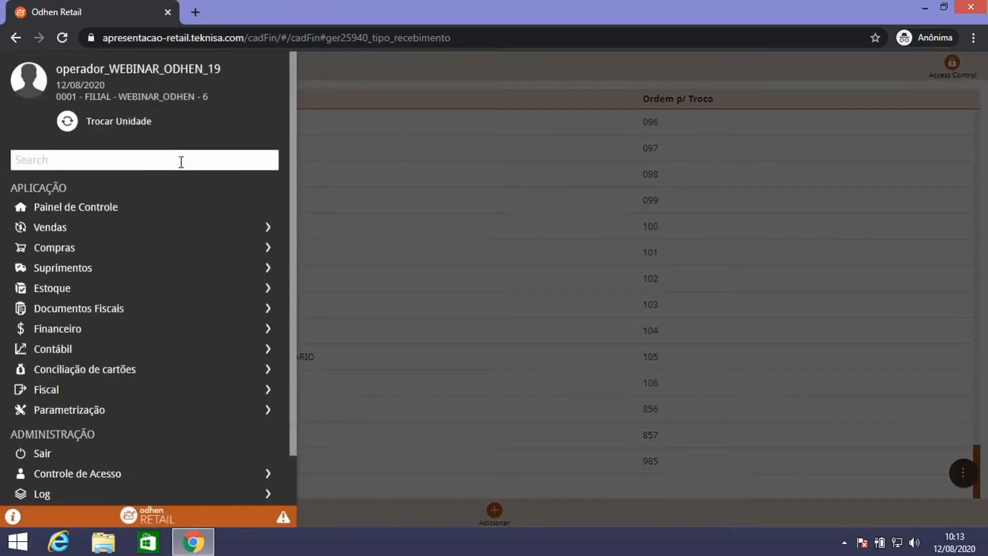
{"action": "type", "text": "TERMINAL"}
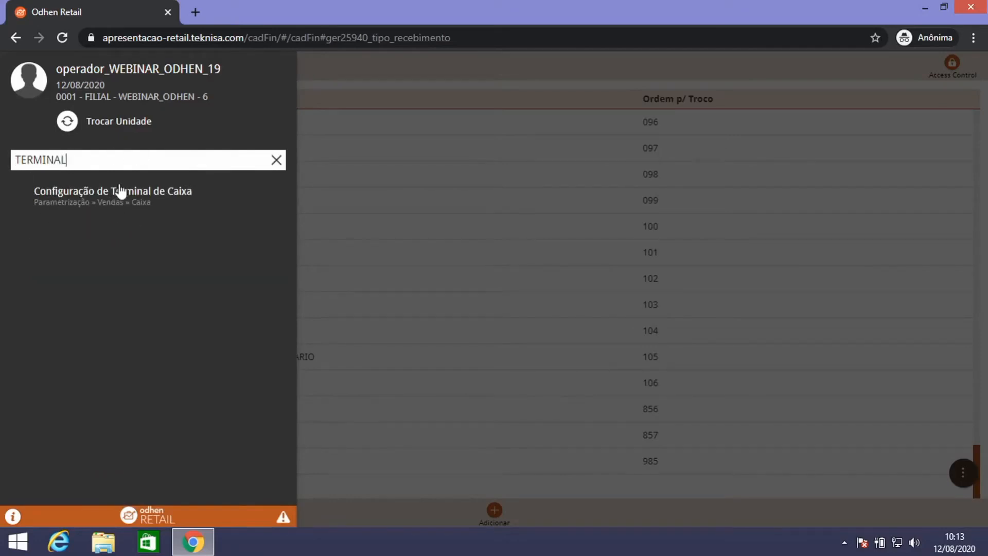
{"action": "left_click_drag", "start_coordinate": [130, 161], "coordinate": [5, 165]}
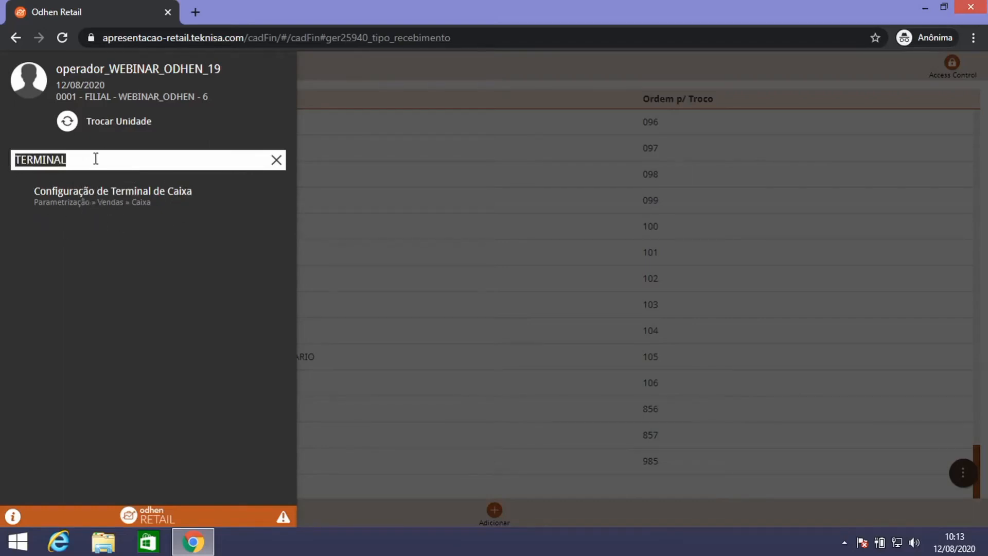
{"action": "type", "text": "CONFIGUR"}
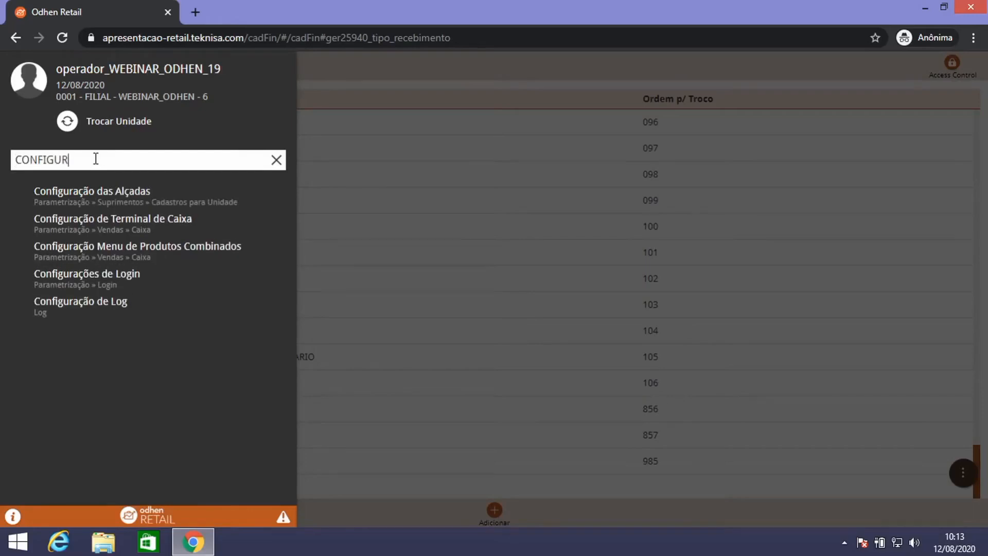
{"action": "left_click_drag", "start_coordinate": [90, 157], "coordinate": [4, 162]}
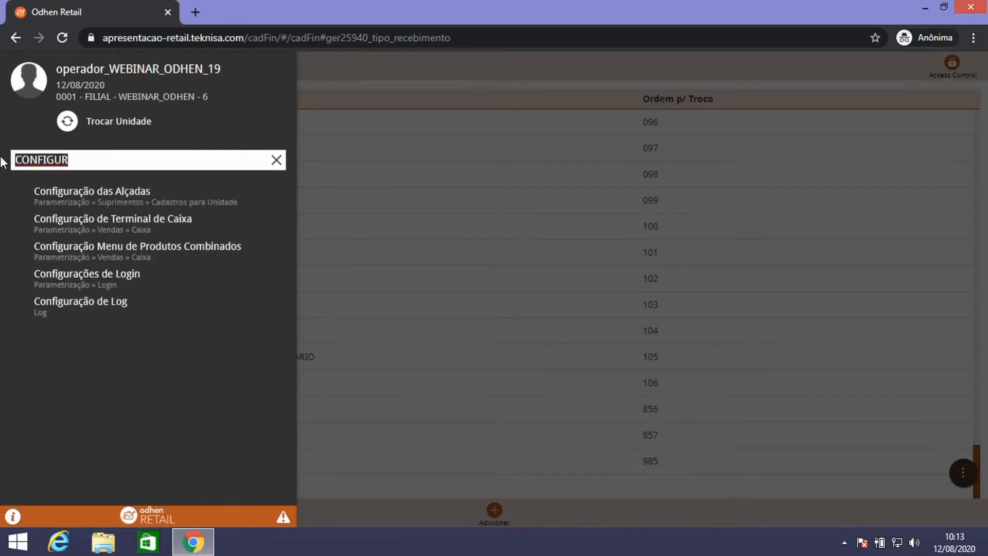
{"action": "type", "text": "TERMINAL"}
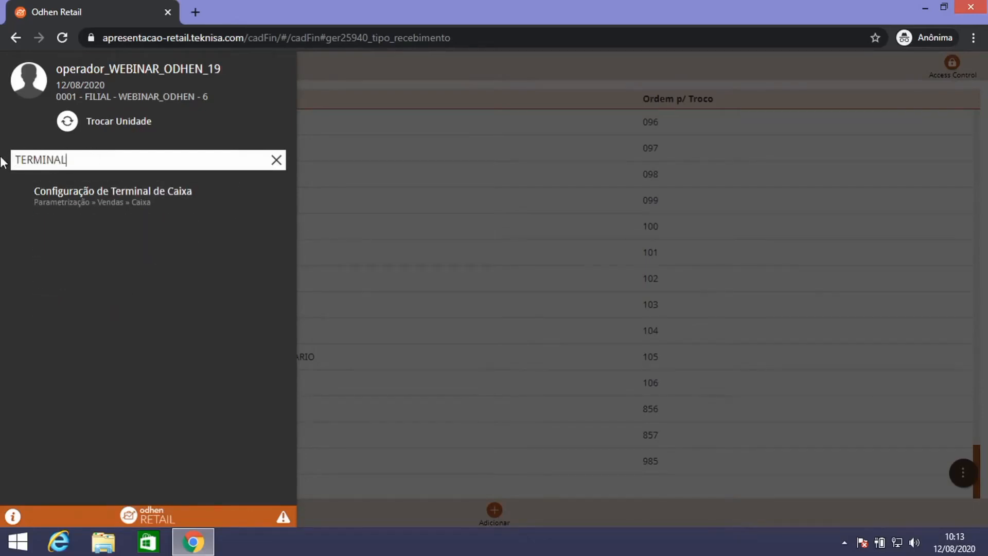
{"action": "left_click", "coordinate": [123, 201]}
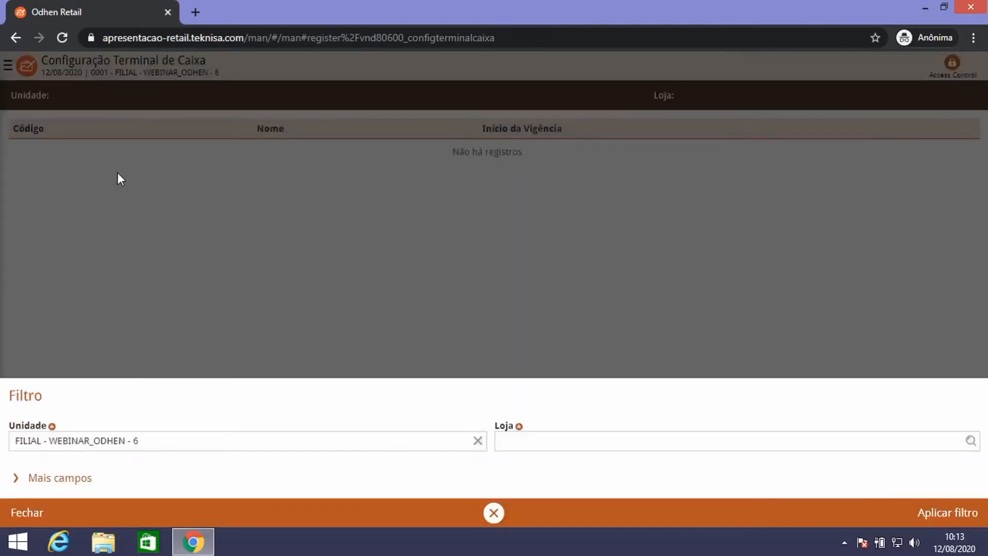
Filter the terminal configurations by the store LOJA WEBINAR_ODHEN_2.
{"action": "left_click", "coordinate": [588, 435]}
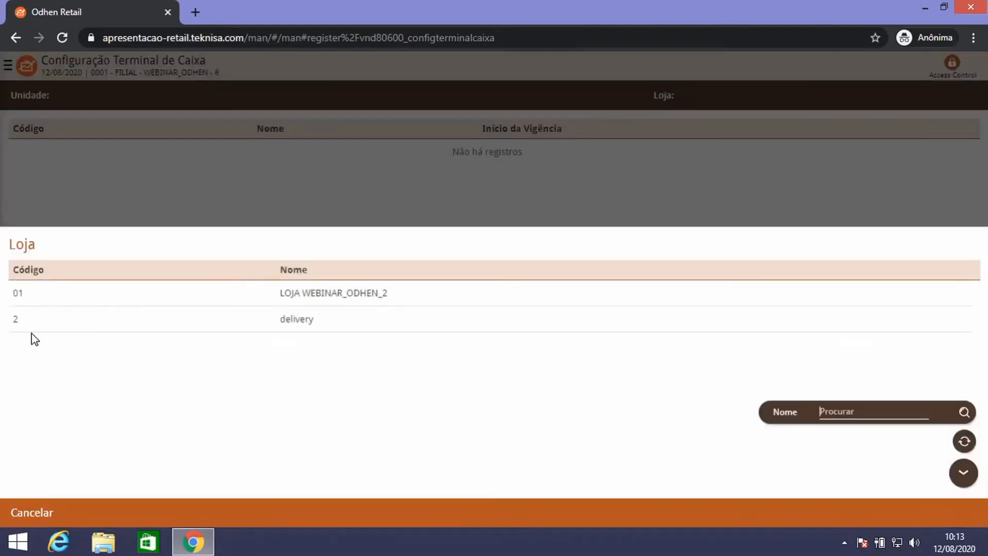
{"action": "left_click", "coordinate": [143, 301]}
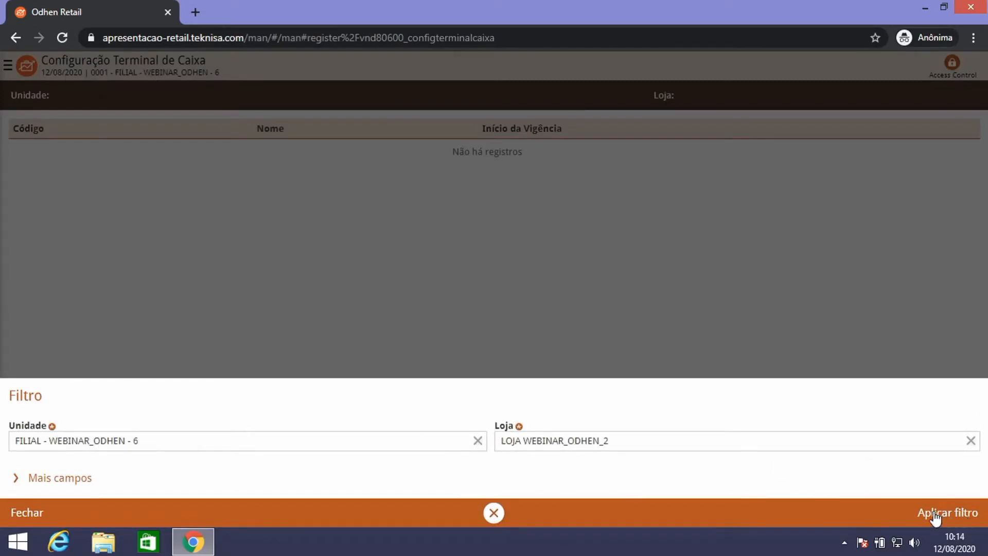
{"action": "left_click", "coordinate": [963, 515]}
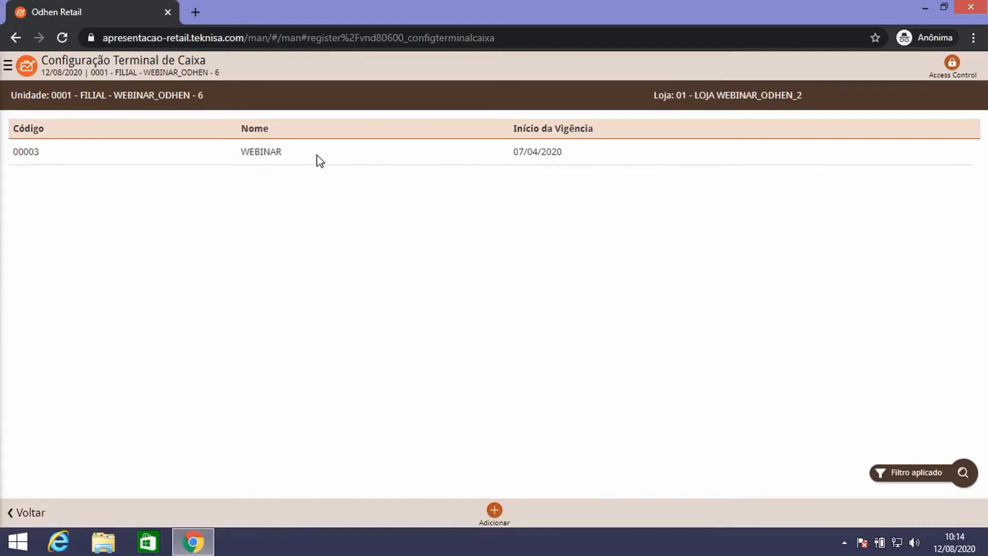
Open the WEBINAR terminal configuration and go through its associated cash registers, product groups and receipt groups.
{"action": "left_click", "coordinate": [291, 153]}
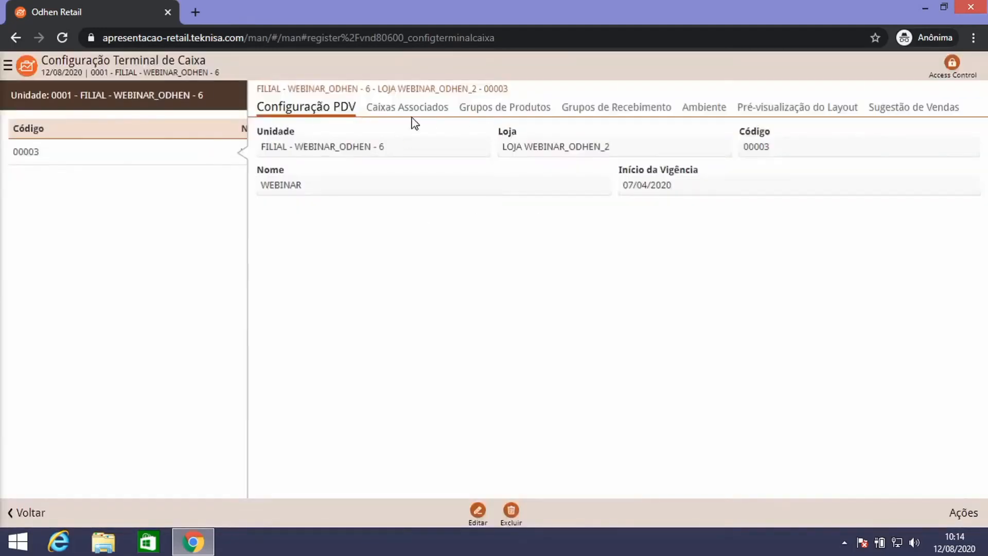
{"action": "left_click", "coordinate": [408, 109]}
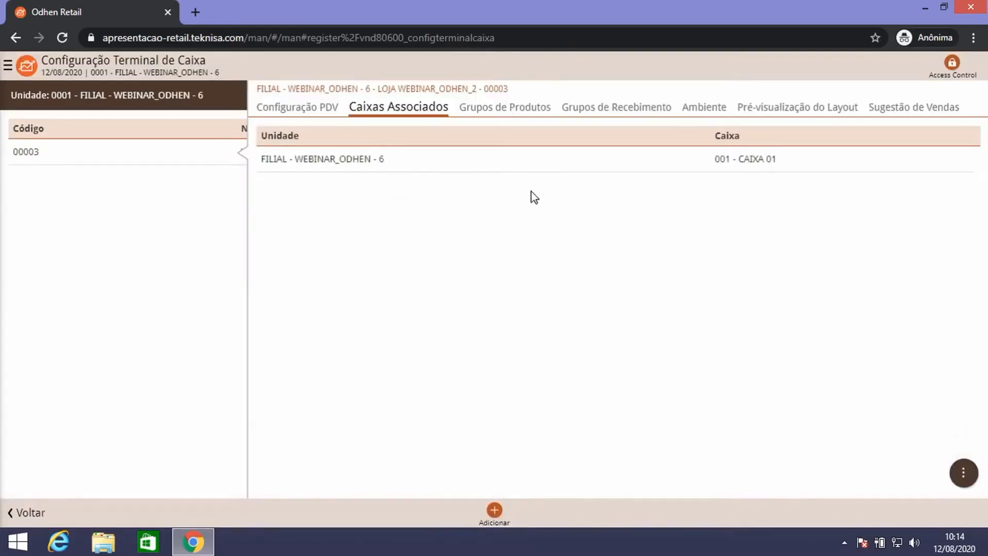
{"action": "left_click", "coordinate": [520, 109]}
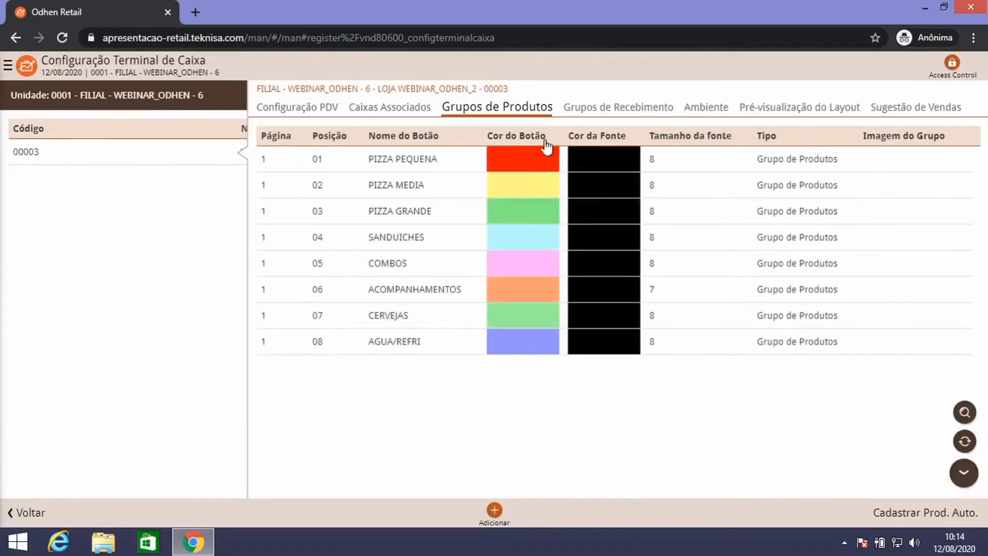
{"action": "left_click", "coordinate": [617, 111]}
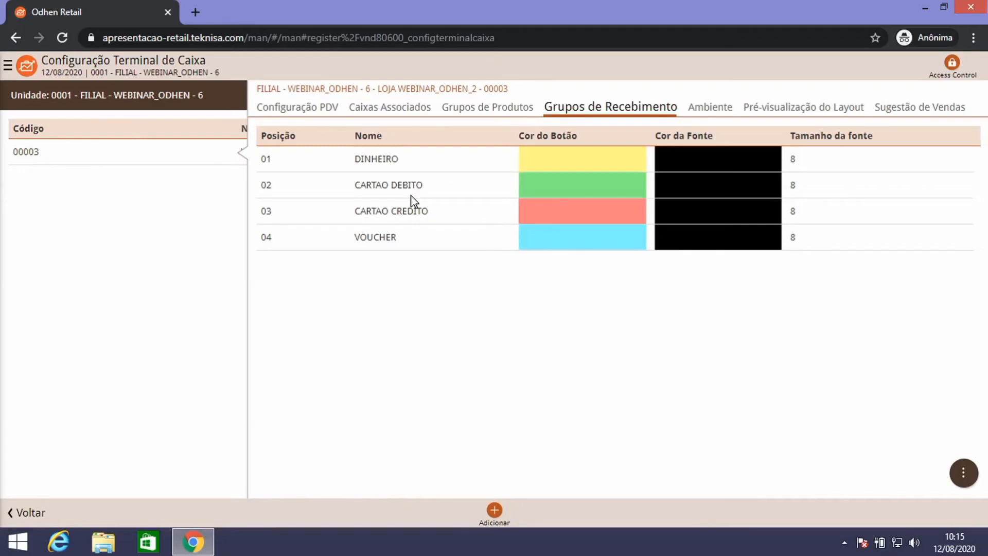
Add a receipt group named OUTROS at position 05 and save it.
{"action": "left_click", "coordinate": [493, 510]}
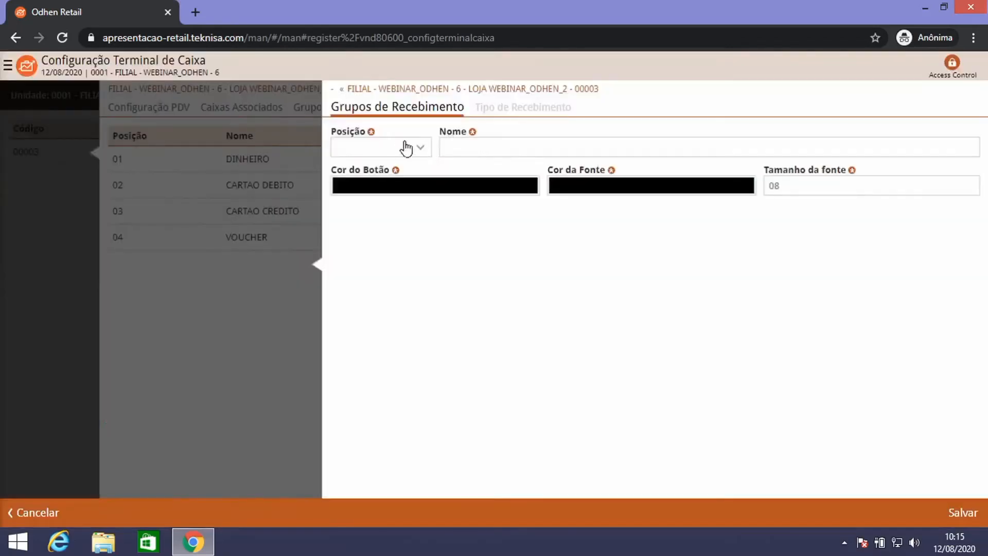
{"action": "left_click", "coordinate": [392, 150]}
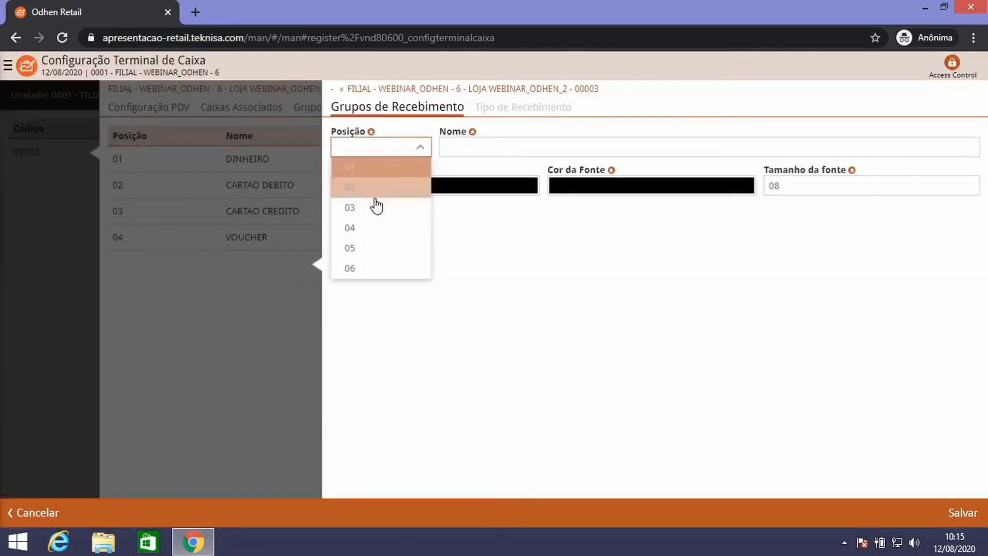
{"action": "left_click", "coordinate": [354, 249]}
{"action": "left_click", "coordinate": [605, 148]}
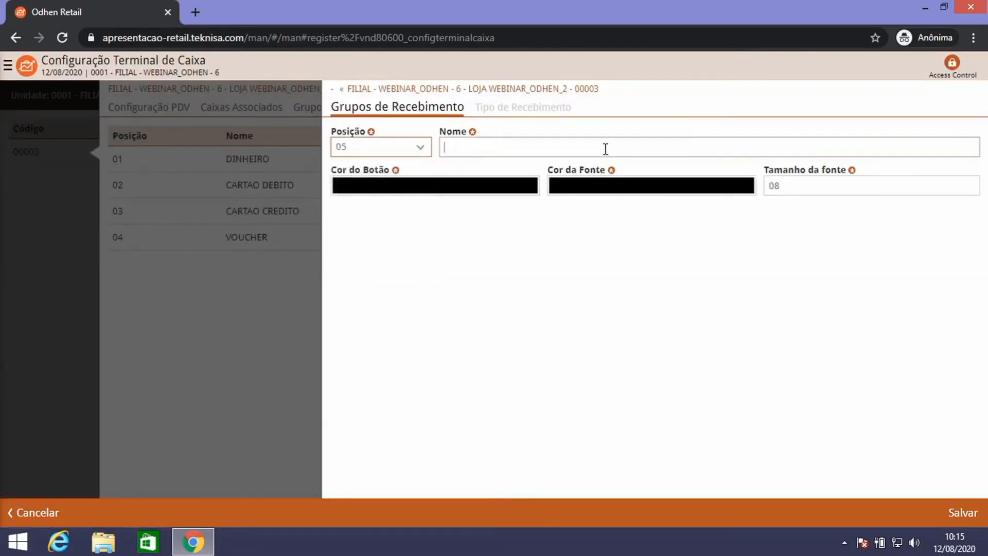
{"action": "type", "text": "OUTROS"}
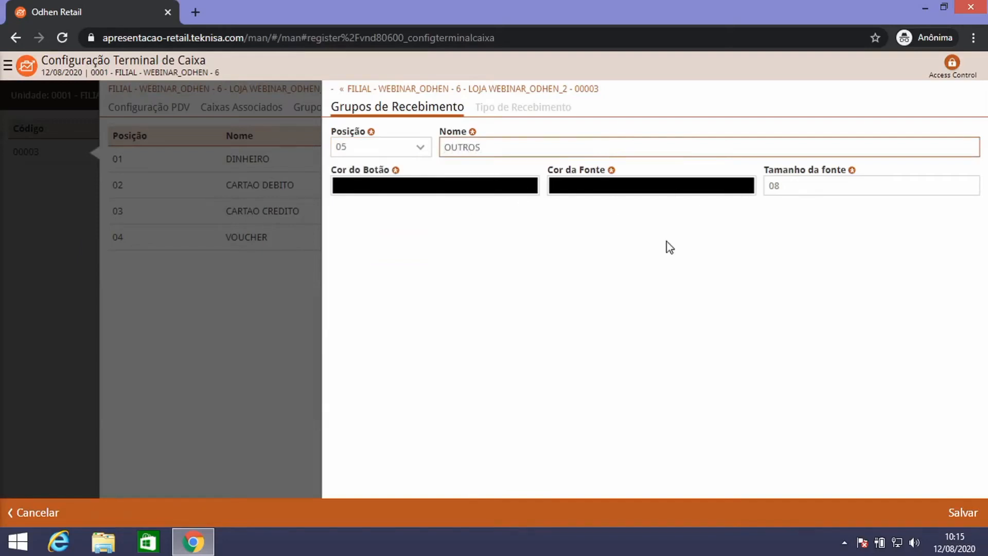
{"action": "left_click", "coordinate": [962, 511]}
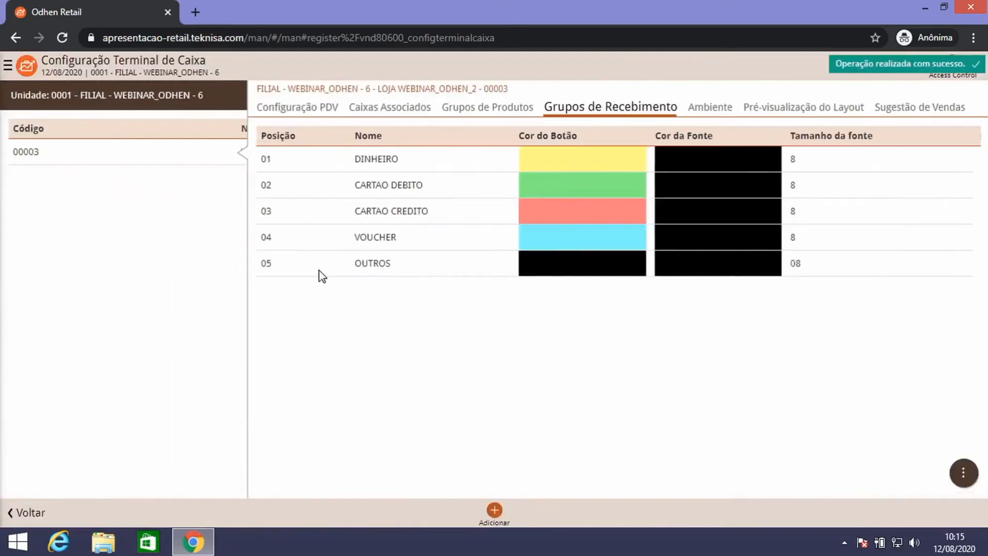
Start a new receipt type entry in the OUTROS group with Página 1 and Posição 01.
{"action": "left_click", "coordinate": [419, 265]}
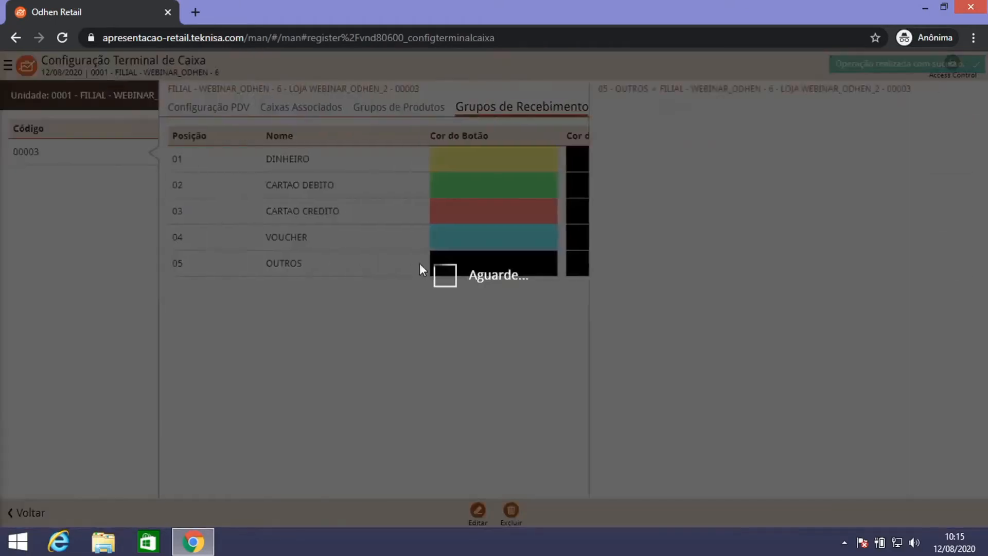
{"action": "left_click", "coordinate": [535, 111]}
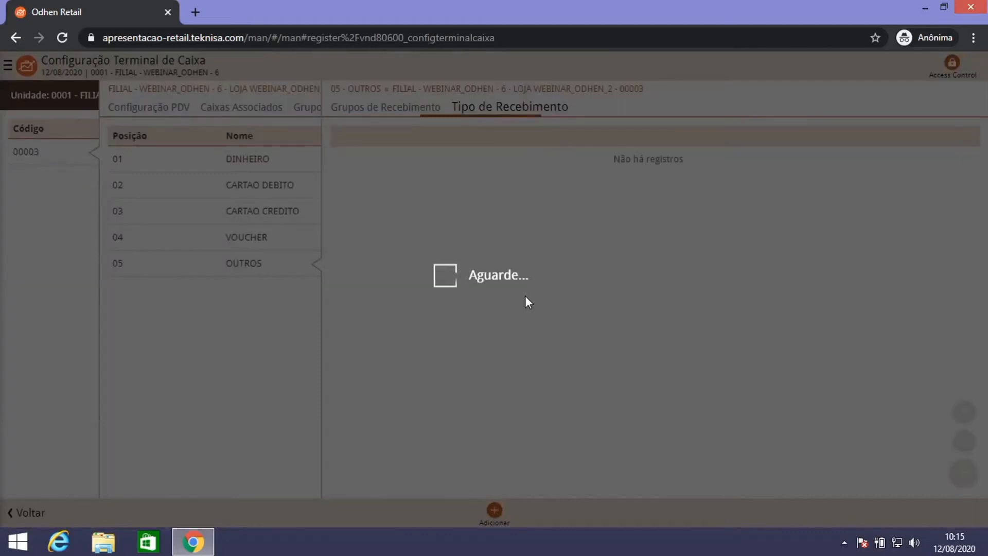
{"action": "left_click", "coordinate": [494, 511]}
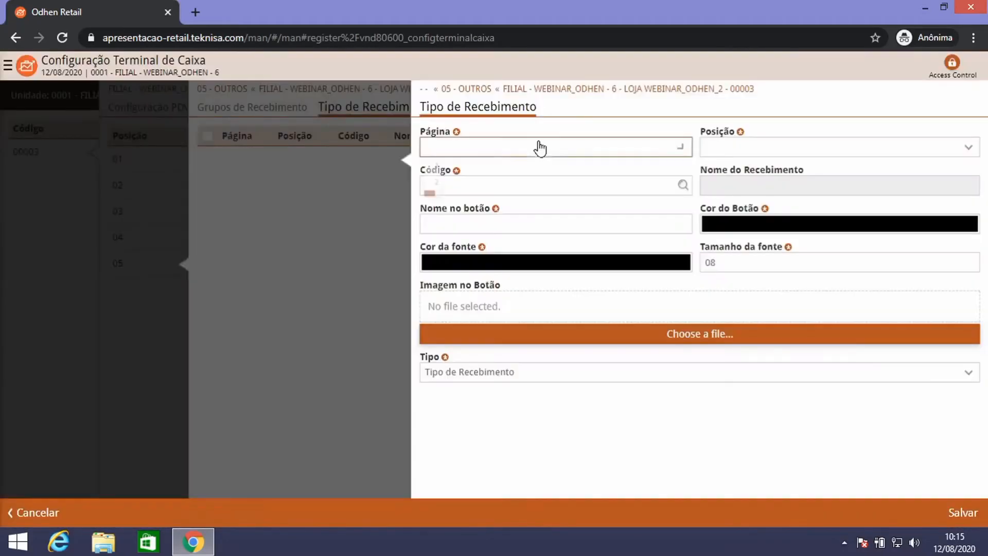
{"action": "left_click", "coordinate": [539, 148]}
{"action": "left_click", "coordinate": [493, 167]}
{"action": "left_click", "coordinate": [770, 149]}
{"action": "left_click", "coordinate": [751, 176]}
Look up receipt type code 105 and assign CONSUMO FUNCIONARIO to the new entry.
{"action": "left_click", "coordinate": [549, 184]}
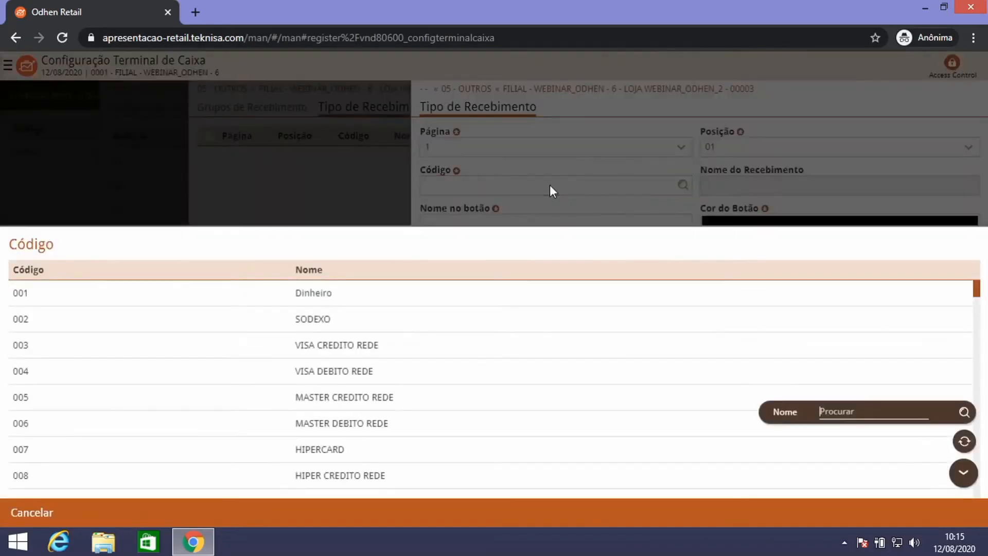
{"action": "left_click", "coordinate": [783, 410]}
{"action": "left_click", "coordinate": [792, 366]}
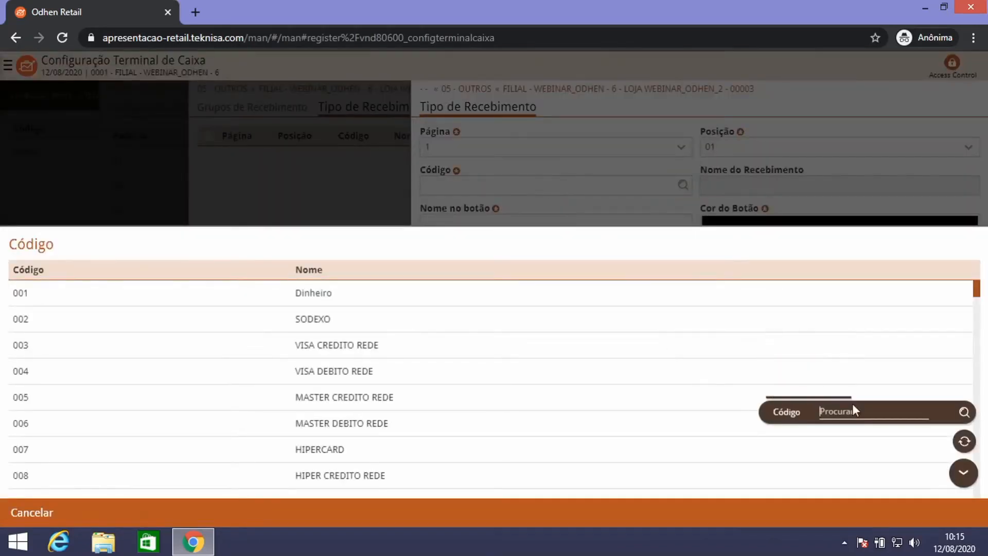
{"action": "type", "text": "105"}
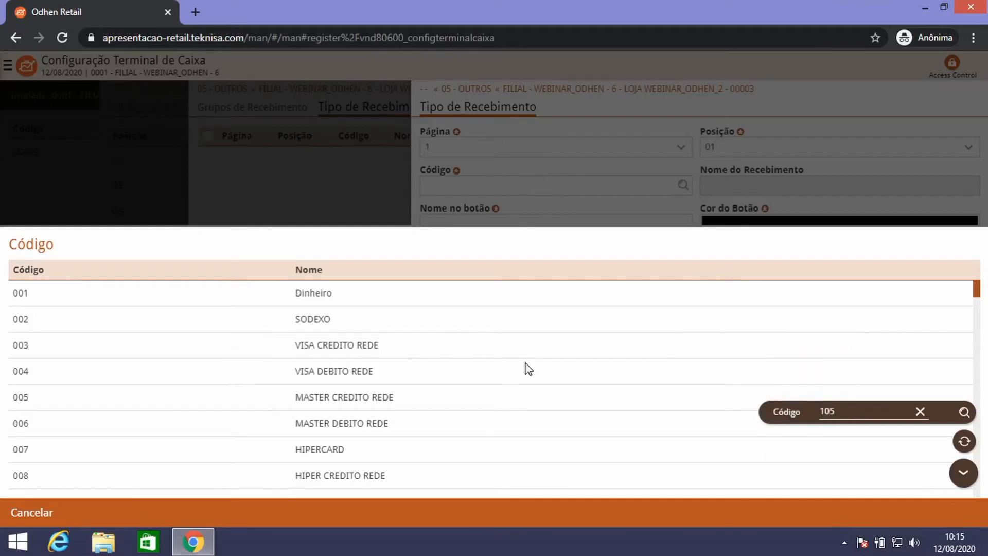
{"action": "key", "text": "Return"}
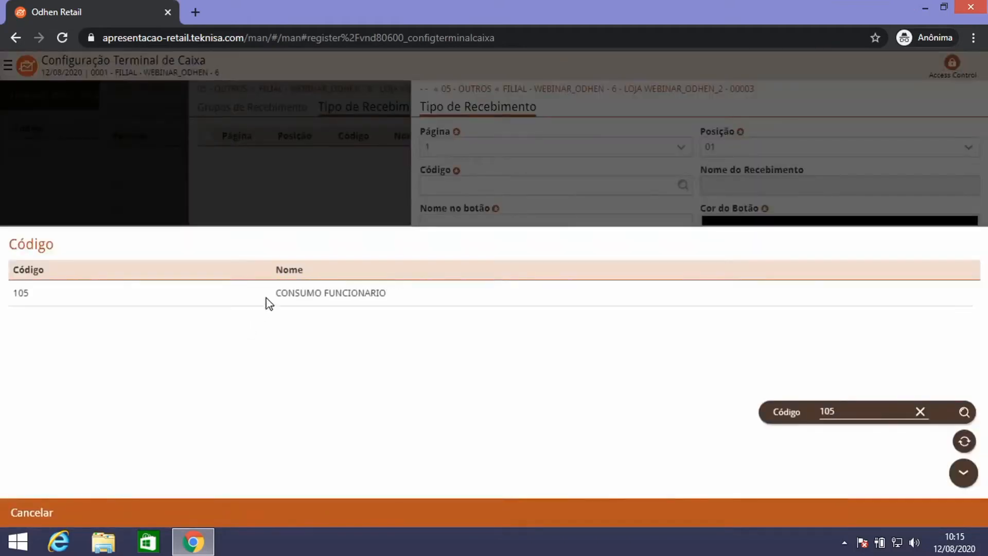
{"action": "left_click", "coordinate": [266, 294]}
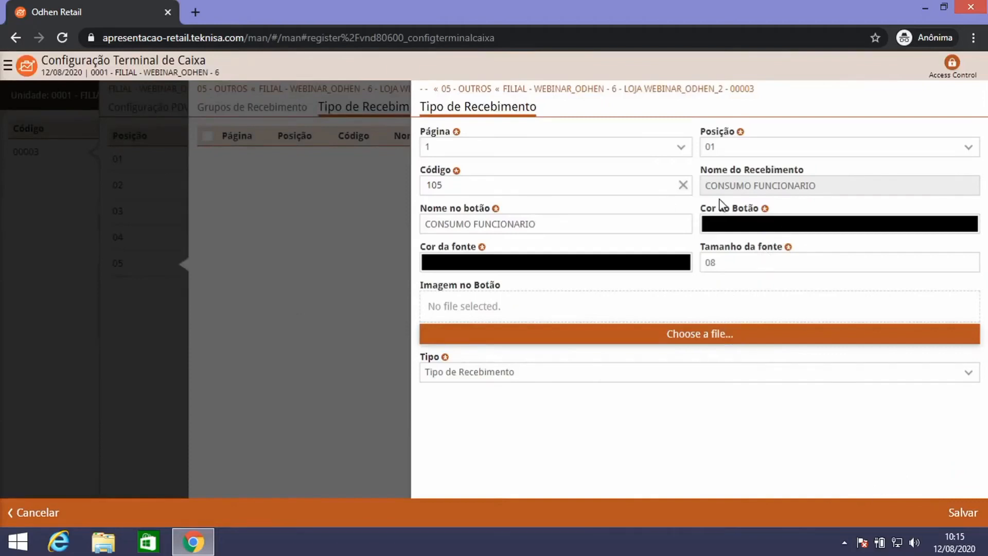
Set the CONSUMO FUNCIONARIO button colour to light blue and save the receipt type entry.
{"action": "left_click", "coordinate": [752, 230]}
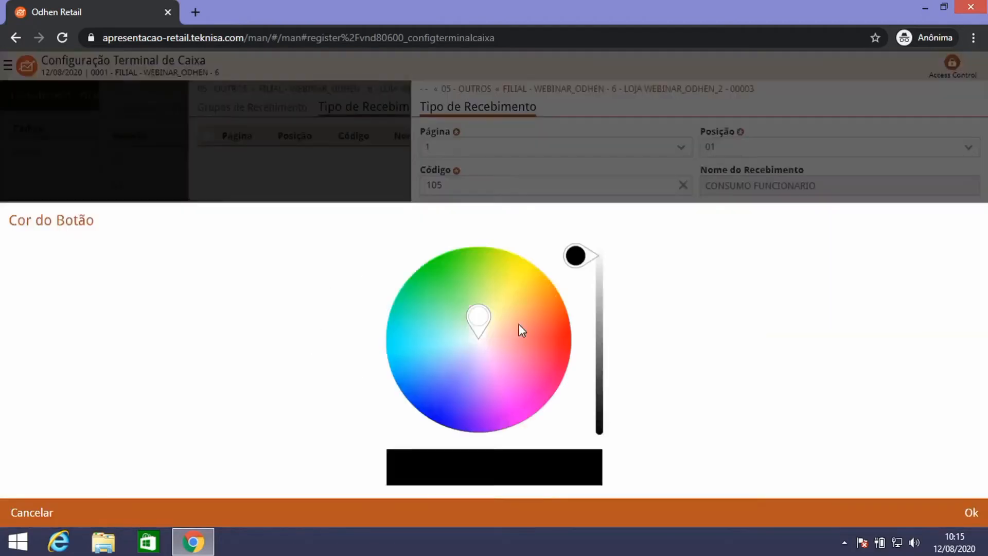
{"action": "left_click", "coordinate": [419, 326]}
{"action": "left_click", "coordinate": [398, 339]}
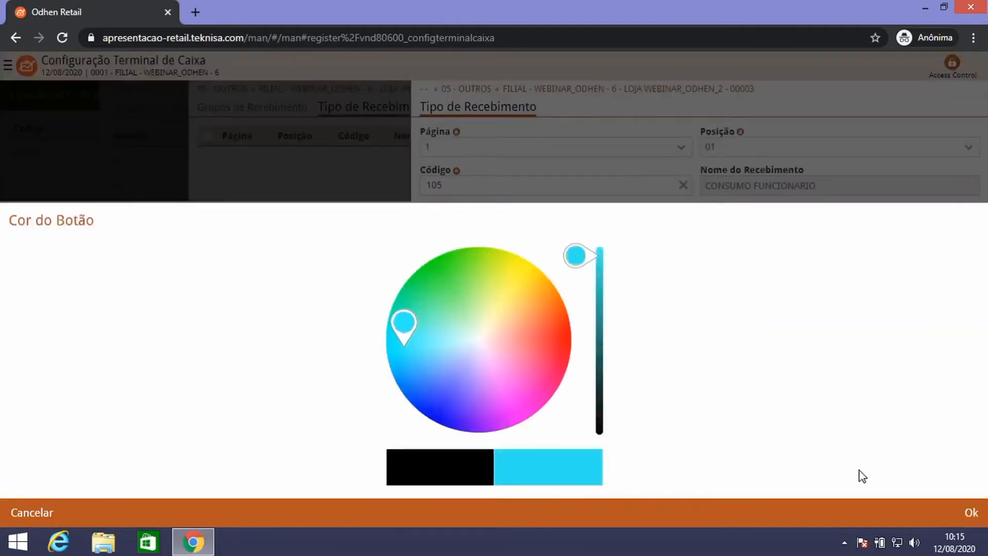
{"action": "left_click", "coordinate": [969, 512]}
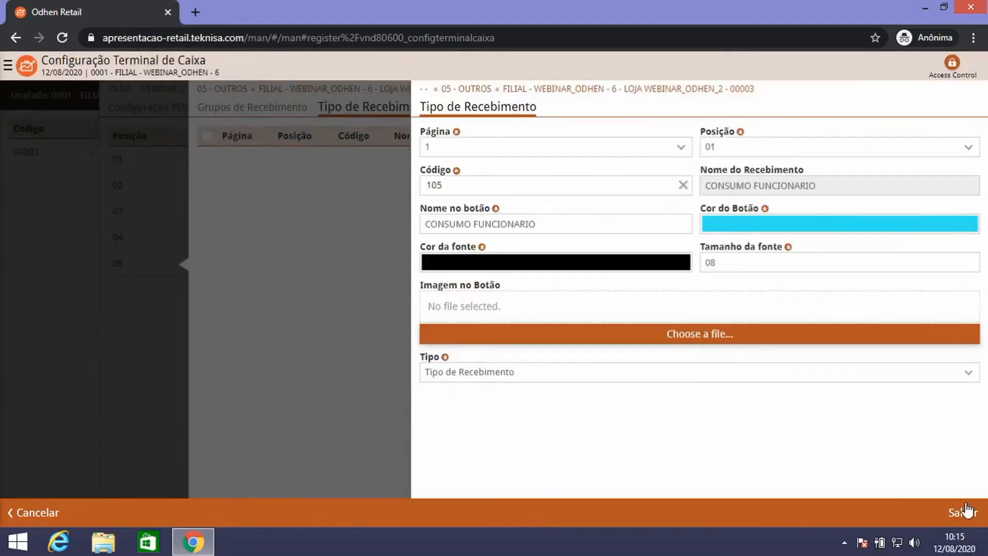
{"action": "left_click", "coordinate": [962, 513]}
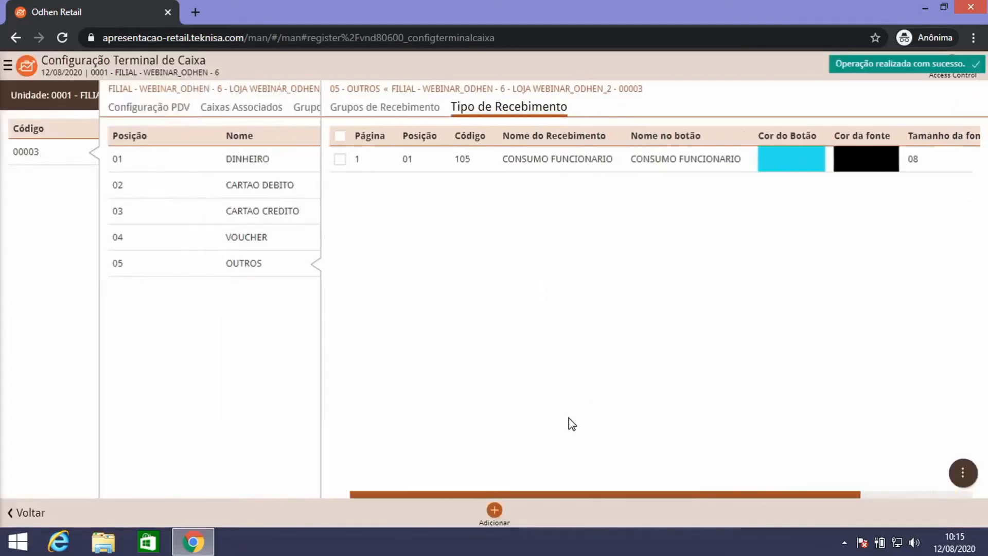
Start another receipt type entry in the OUTROS group with Página 1 and Posição 02.
{"action": "left_click", "coordinate": [494, 509]}
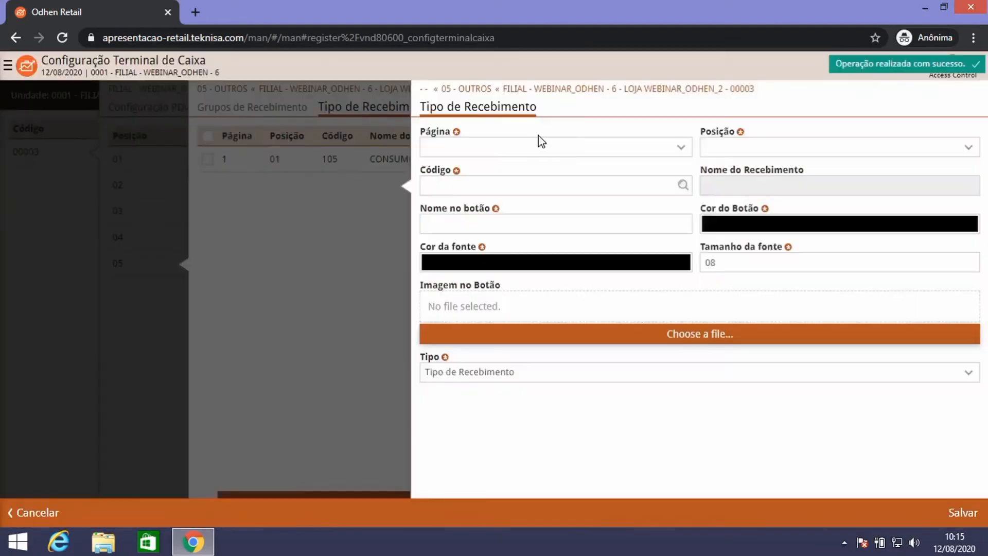
{"action": "left_click", "coordinate": [522, 152]}
{"action": "left_click", "coordinate": [485, 169]}
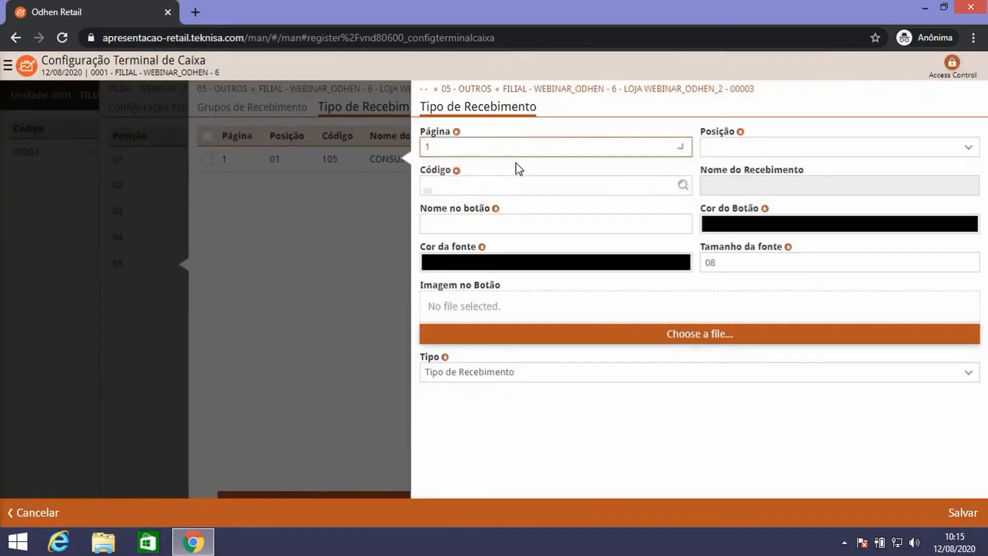
{"action": "left_click", "coordinate": [767, 150]}
{"action": "left_click", "coordinate": [742, 187]}
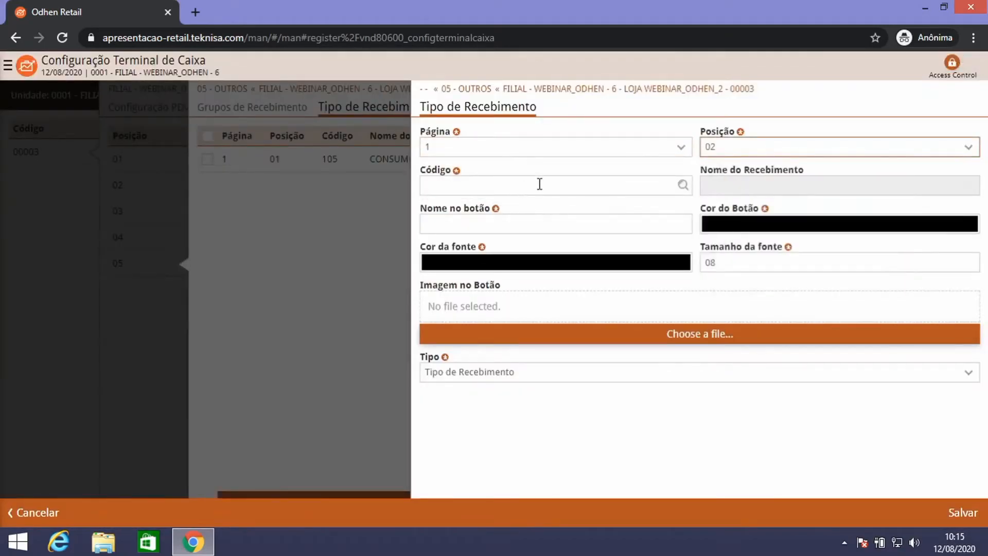
Look up receipt type code 106 and assign CARTAO PRESENTE to the new entry.
{"action": "left_click", "coordinate": [538, 185]}
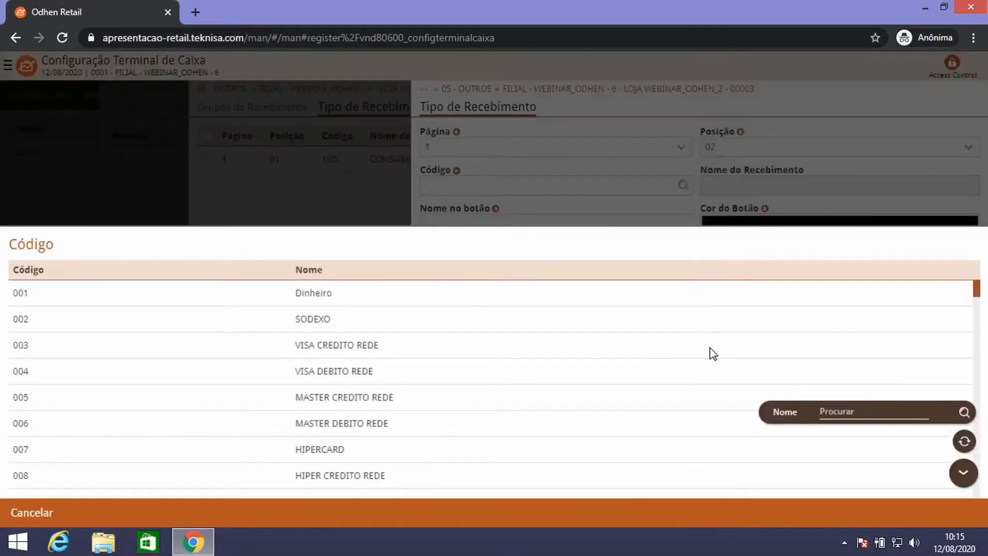
{"action": "left_click", "coordinate": [780, 411]}
{"action": "left_click", "coordinate": [787, 368]}
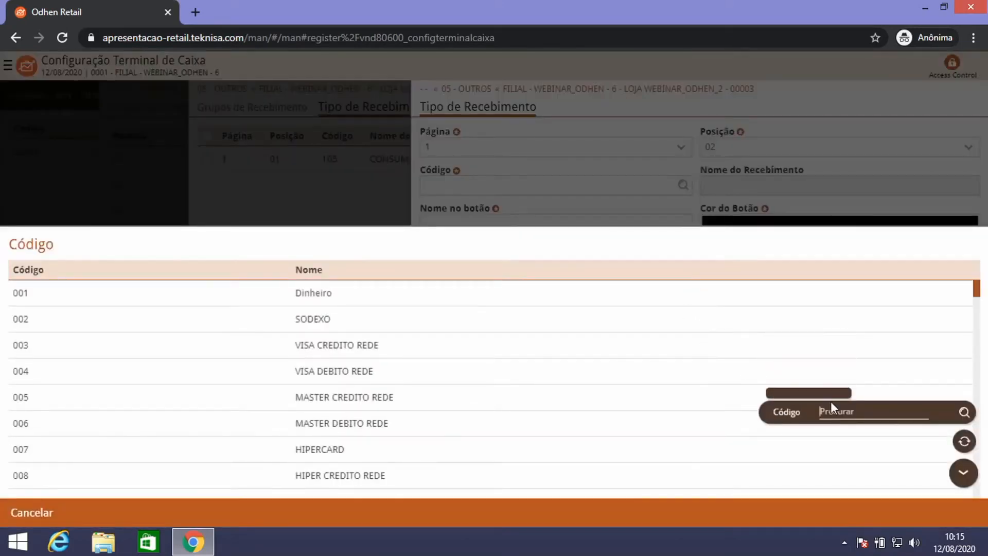
{"action": "left_click", "coordinate": [833, 410]}
{"action": "type", "text": "106"}
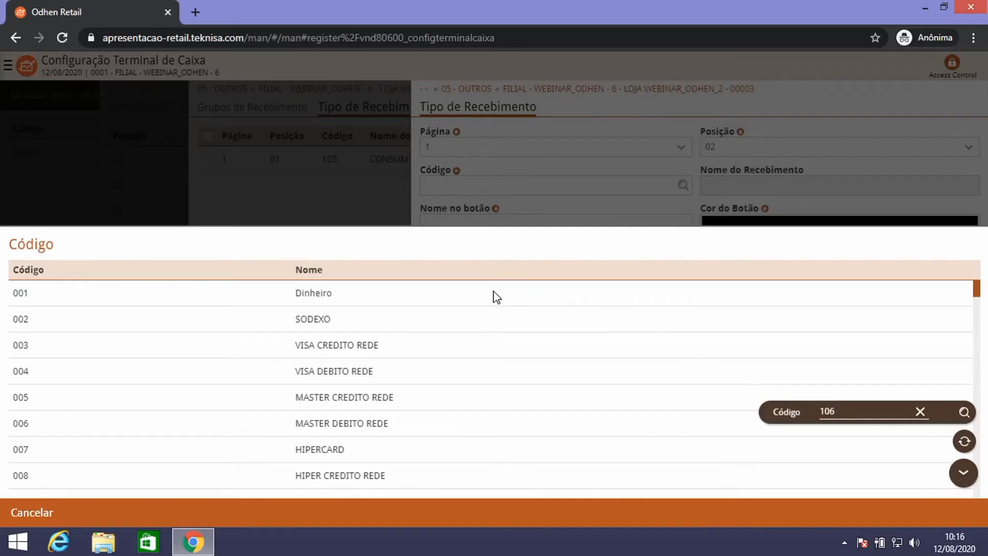
{"action": "key", "text": "Return"}
{"action": "left_click", "coordinate": [229, 296]}
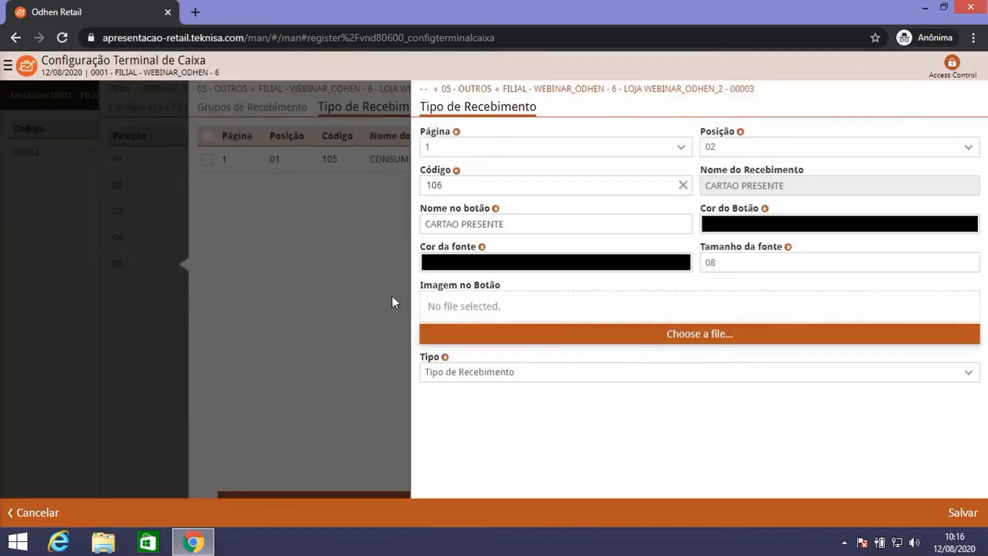
Try to give the CARTAO PRESENTE button a green colour and save the receipt type entry.
{"action": "left_click", "coordinate": [767, 222]}
{"action": "left_click_drag", "start_coordinate": [488, 326], "coordinate": [464, 262]}
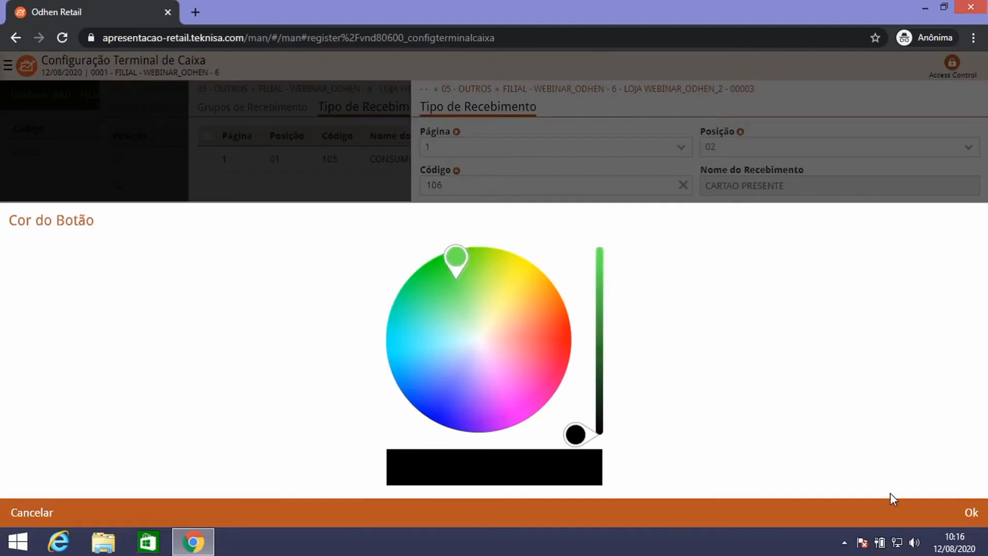
{"action": "left_click", "coordinate": [968, 513]}
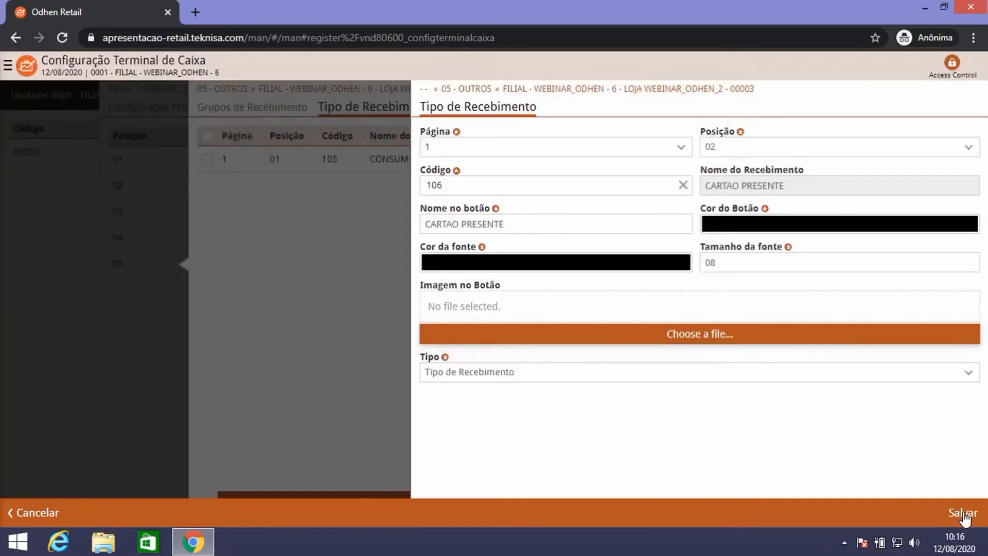
{"action": "left_click", "coordinate": [966, 513]}
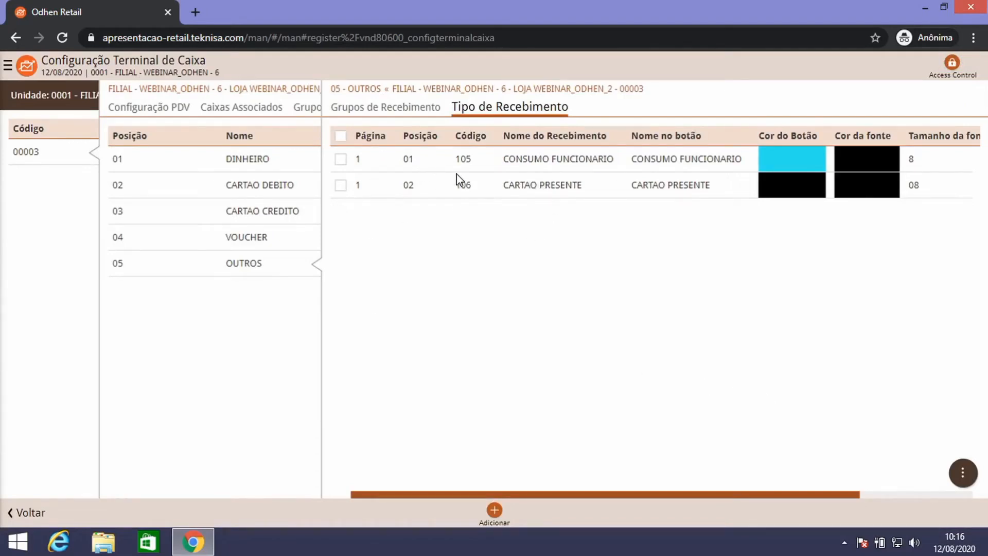
Go back through the associated cash registers to the terminal list and review the unit and store in its filter.
{"action": "left_click", "coordinate": [11, 512]}
{"action": "left_click", "coordinate": [357, 110]}
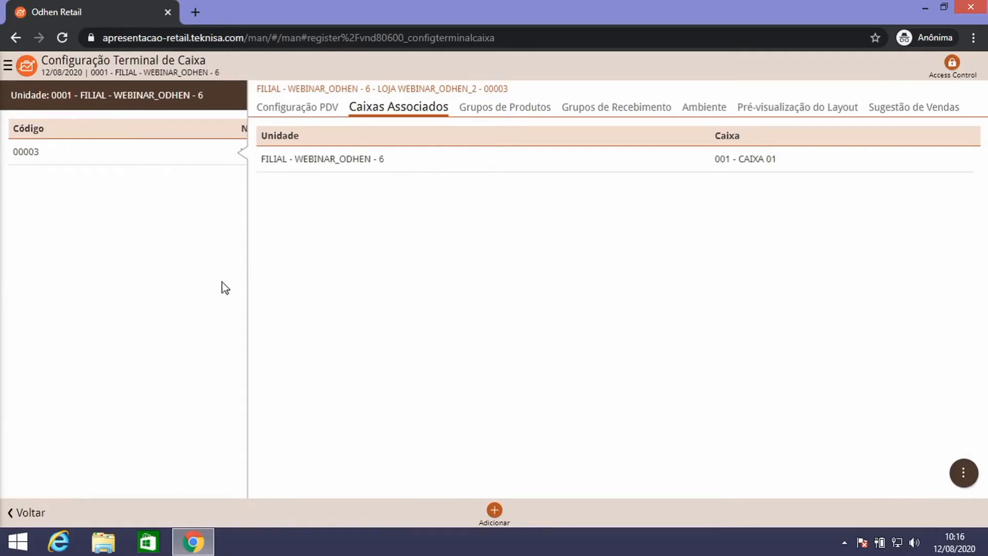
{"action": "left_click", "coordinate": [24, 512]}
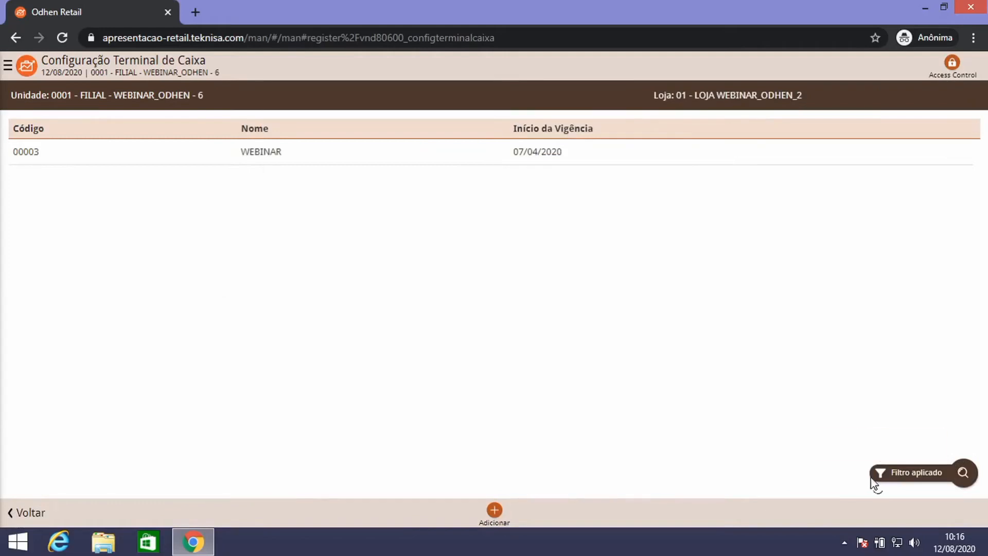
{"action": "left_click", "coordinate": [879, 472]}
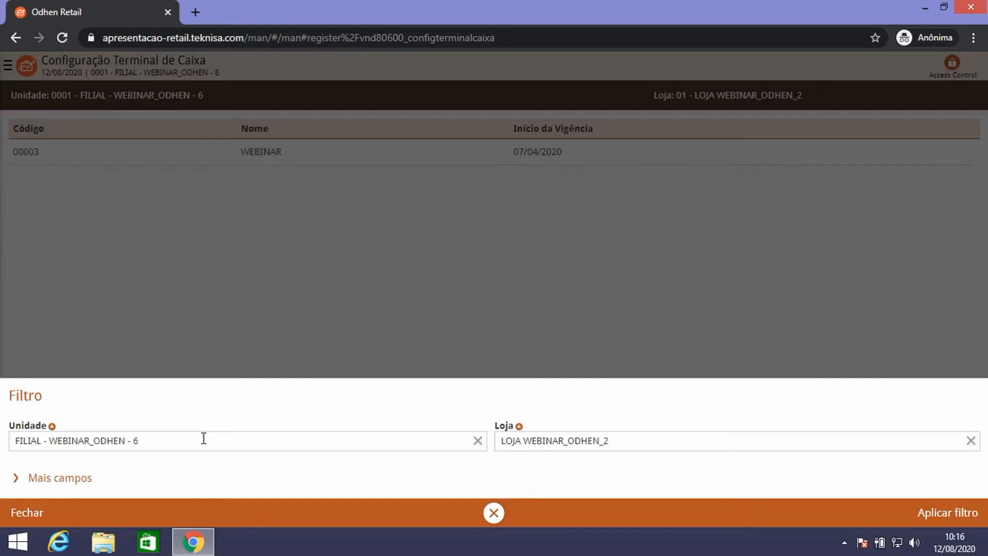
{"action": "left_click", "coordinate": [16, 512]}
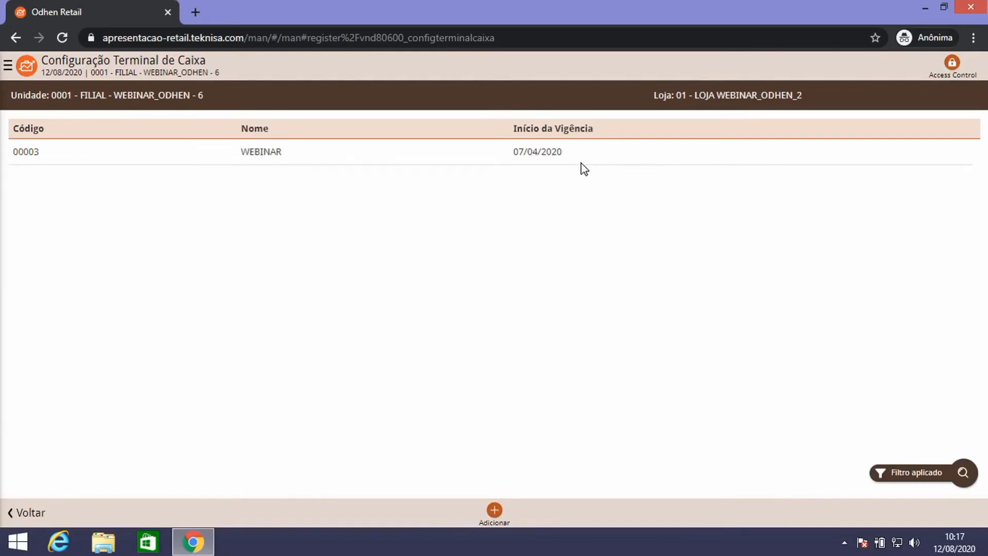
Search the application functions for TIPO DE CON, open Tipo de Consumidor and look through the registered consumer types.
{"action": "left_click", "coordinate": [30, 70]}
{"action": "left_click", "coordinate": [178, 160]}
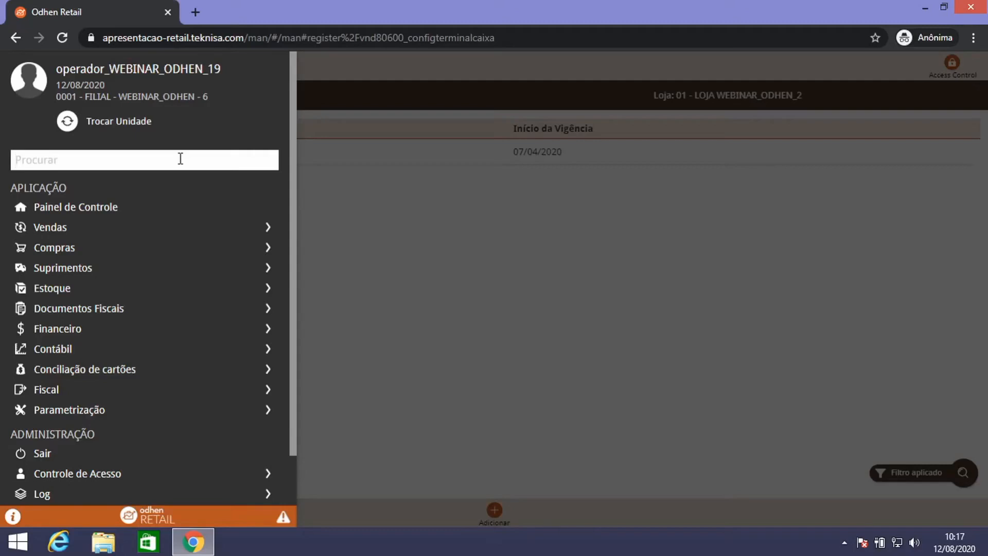
{"action": "type", "text": "TIPO CO"}
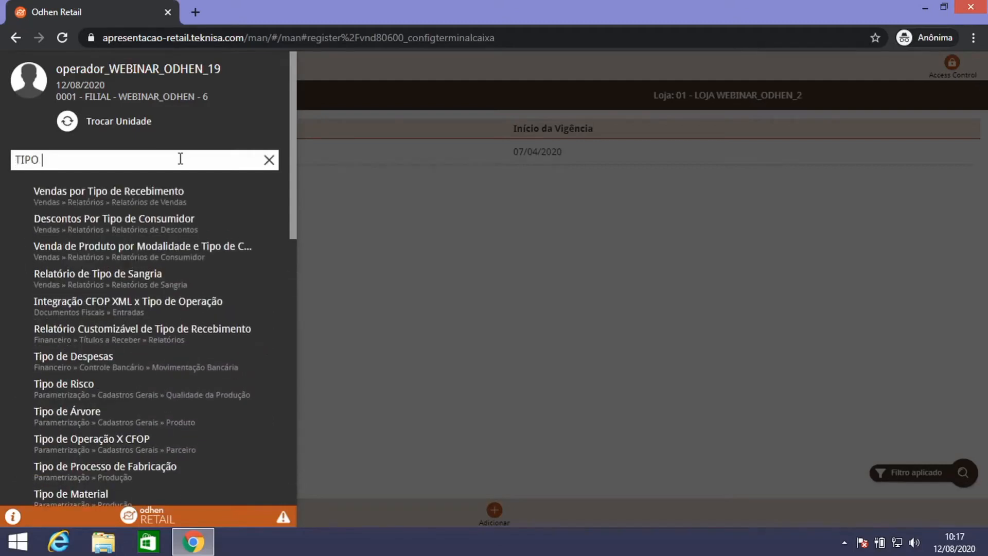
{"action": "key", "text": "BackSpace"}
{"action": "key", "text": "BackSpace"}
{"action": "type", "text": "DE CON"}
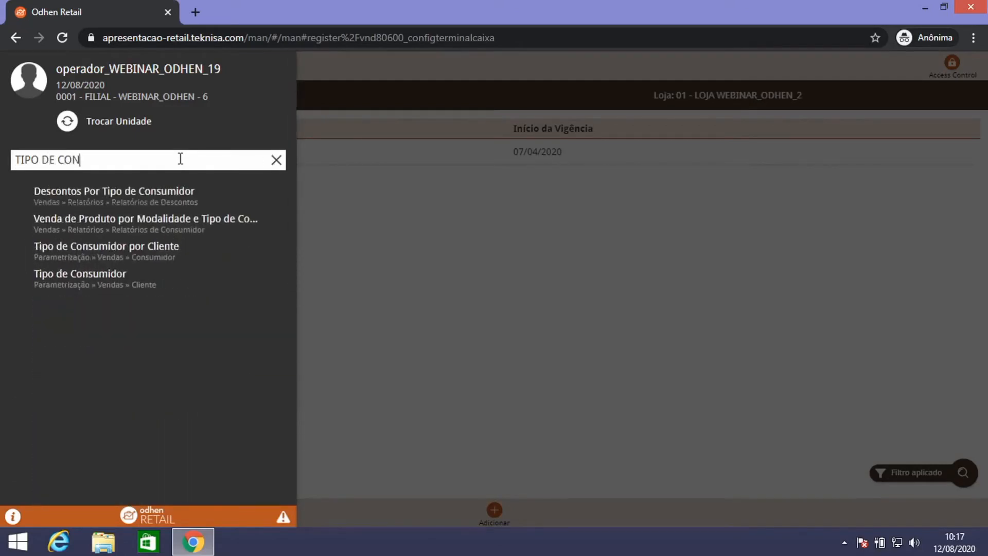
{"action": "left_click", "coordinate": [92, 283]}
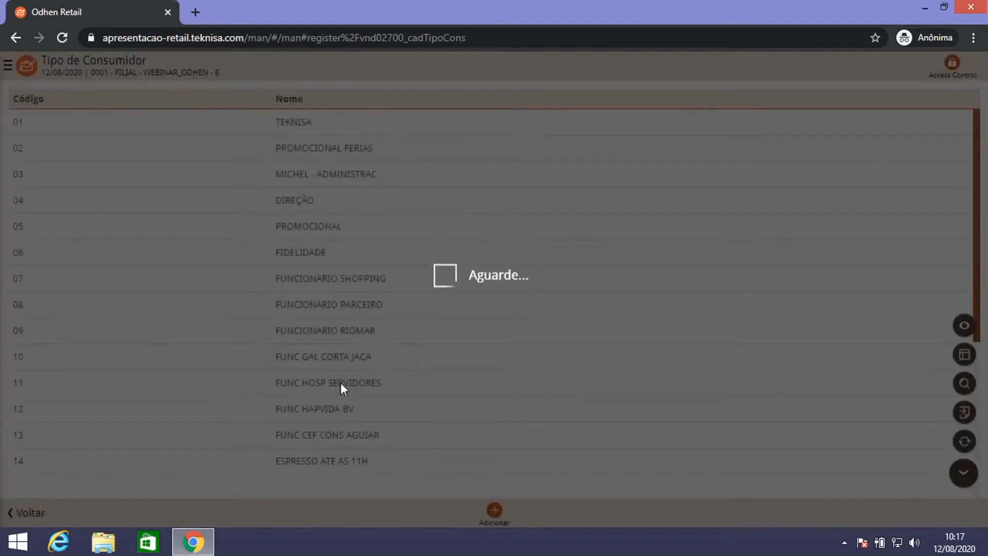
{"action": "scroll", "coordinate": [233, 306], "scroll_direction": "down", "scroll_amount": 5}
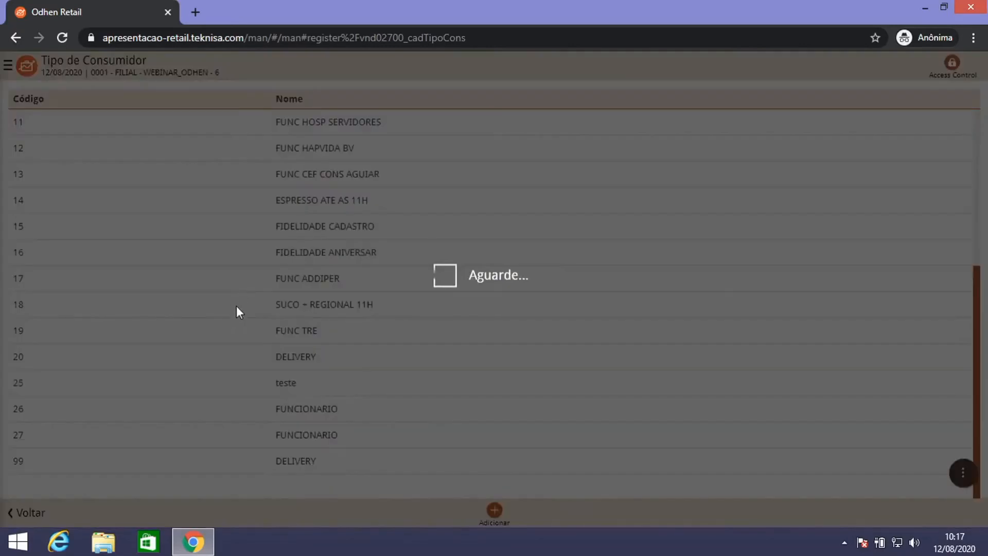
{"action": "scroll", "coordinate": [254, 332], "scroll_direction": "up", "scroll_amount": 5}
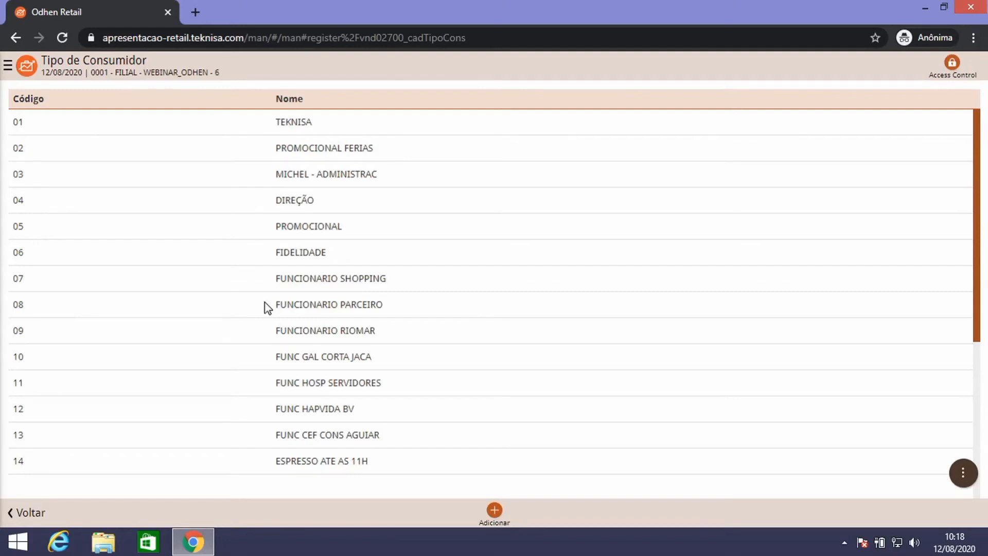
Check the consumer type codes in use, add a consumer type with code 28 named PADRAO, and return to the list.
{"action": "left_click", "coordinate": [494, 510]}
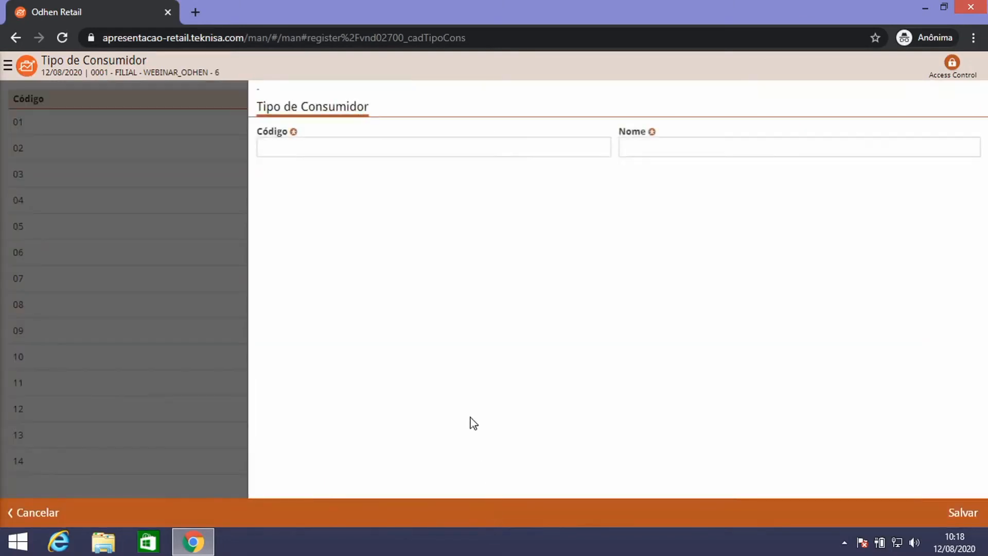
{"action": "left_click", "coordinate": [20, 521]}
{"action": "scroll", "coordinate": [222, 301], "scroll_direction": "down", "scroll_amount": 3}
{"action": "scroll", "coordinate": [221, 309], "scroll_direction": "down", "scroll_amount": 2}
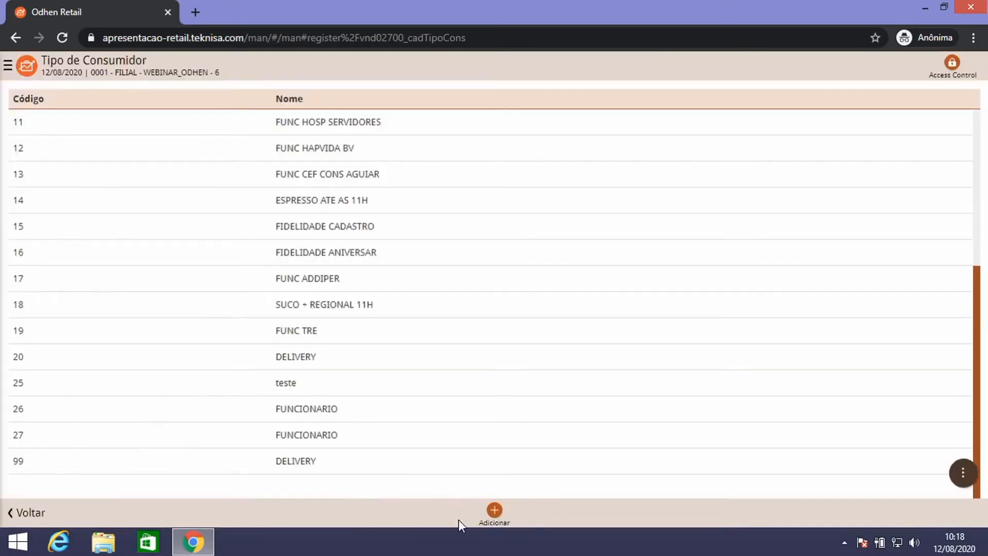
{"action": "left_click", "coordinate": [494, 510]}
{"action": "left_click", "coordinate": [339, 146]}
{"action": "type", "text": "28"}
{"action": "key", "text": "Tab"}
{"action": "type", "text": "PADRAO"}
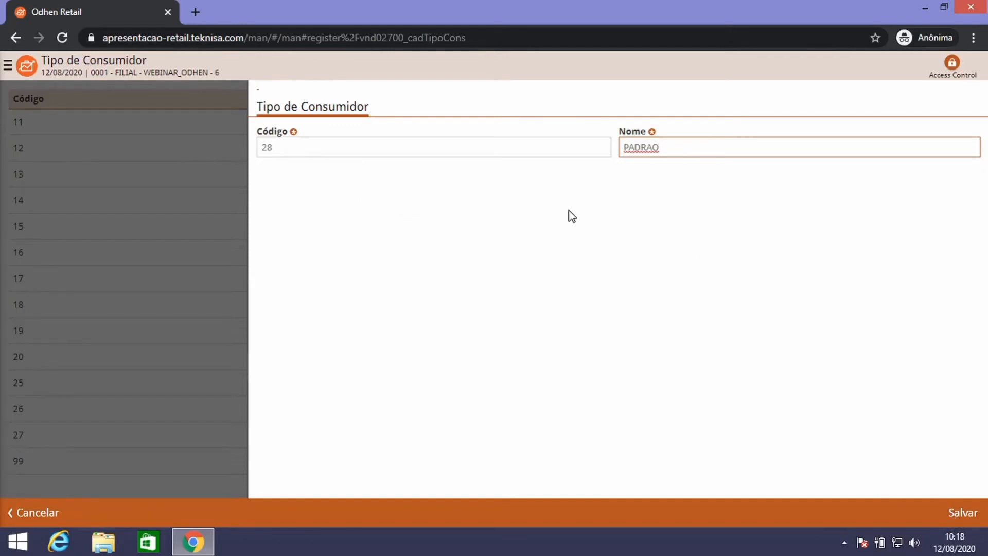
{"action": "left_click", "coordinate": [962, 517]}
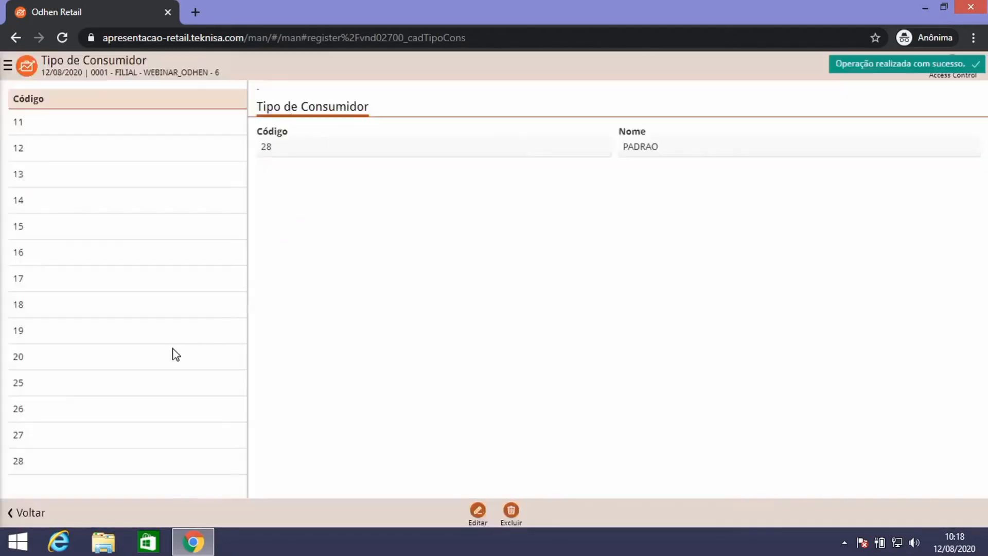
{"action": "left_click", "coordinate": [12, 513]}
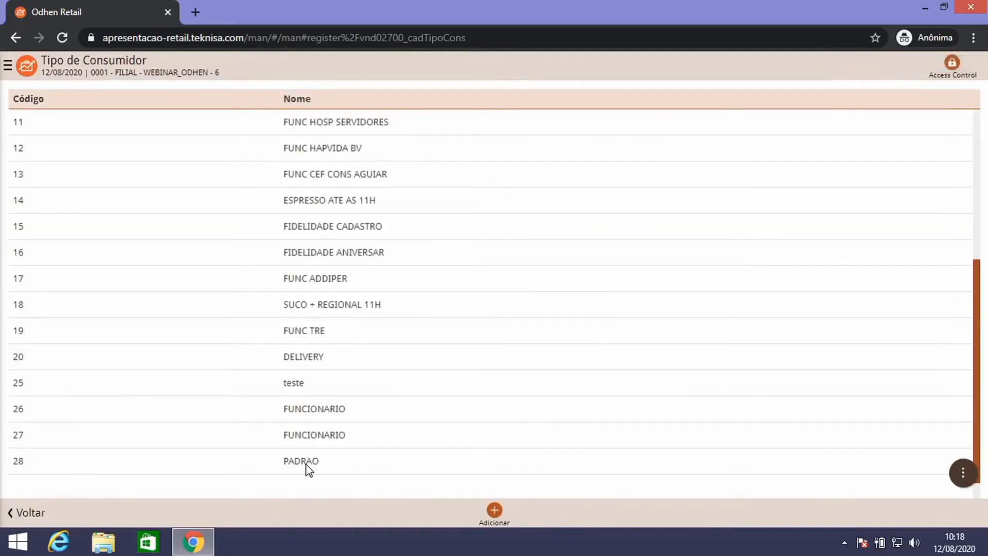
Open Tipo de Consumidor por Cliente, apply the filter with no client chosen, and look through the client list.
{"action": "left_click", "coordinate": [30, 67]}
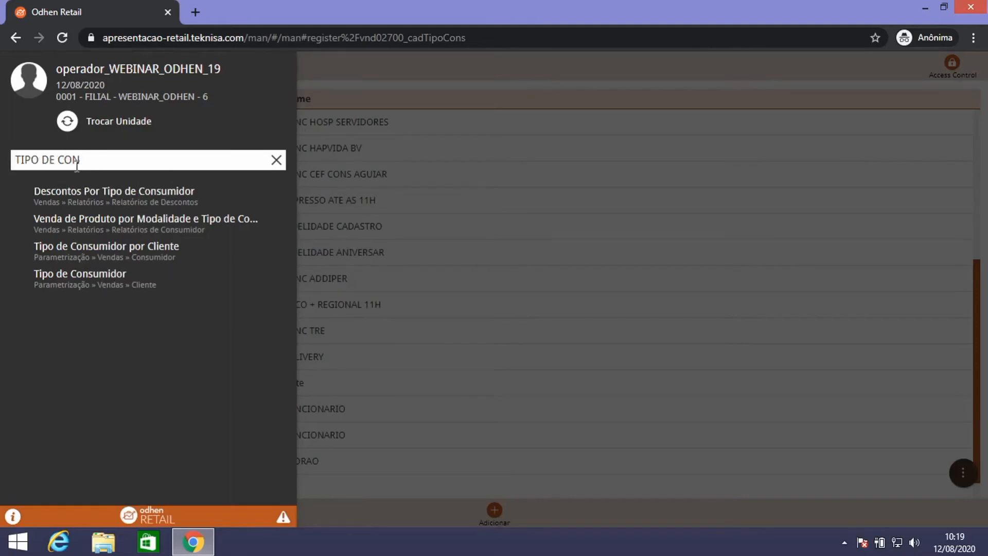
{"action": "left_click", "coordinate": [124, 251]}
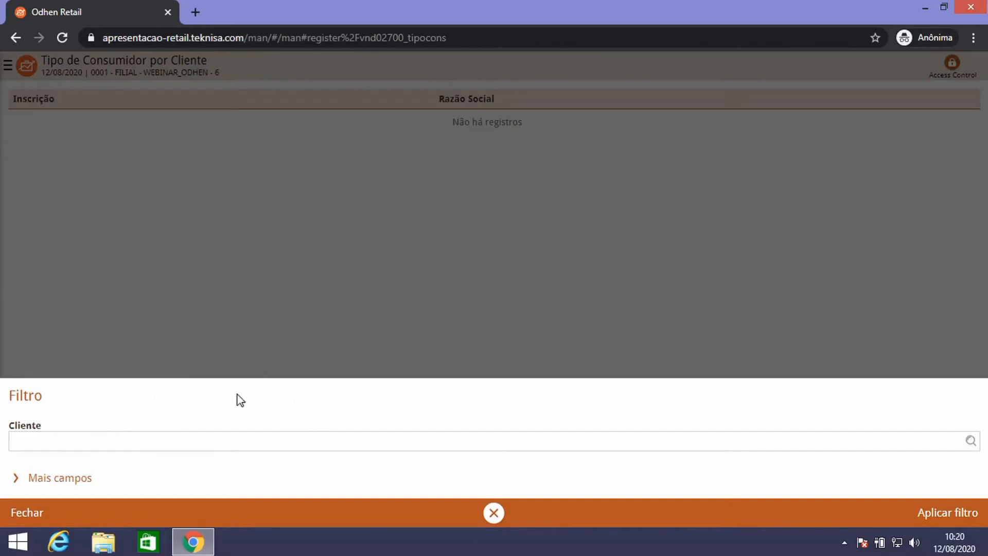
{"action": "left_click", "coordinate": [946, 514]}
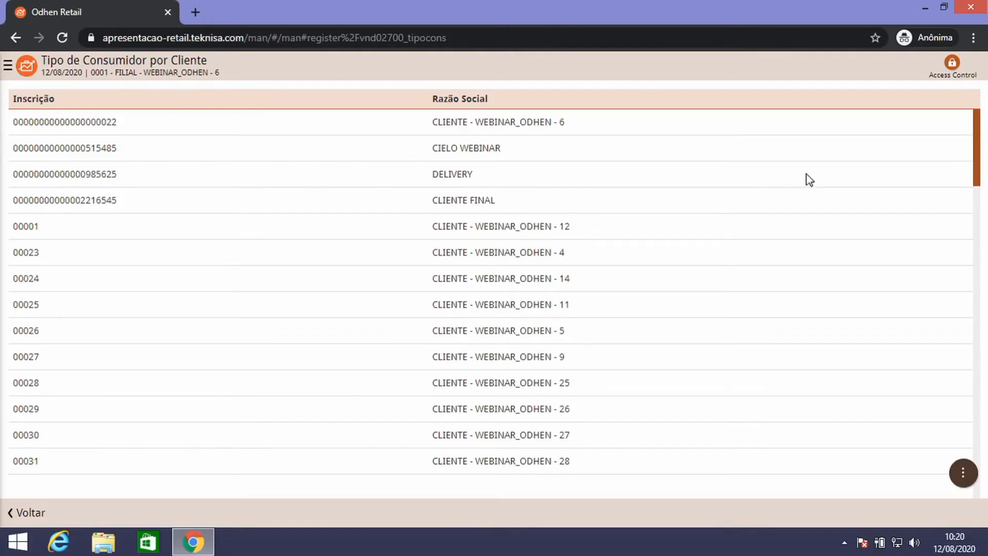
{"action": "scroll", "coordinate": [418, 239], "scroll_direction": "down", "scroll_amount": 20}
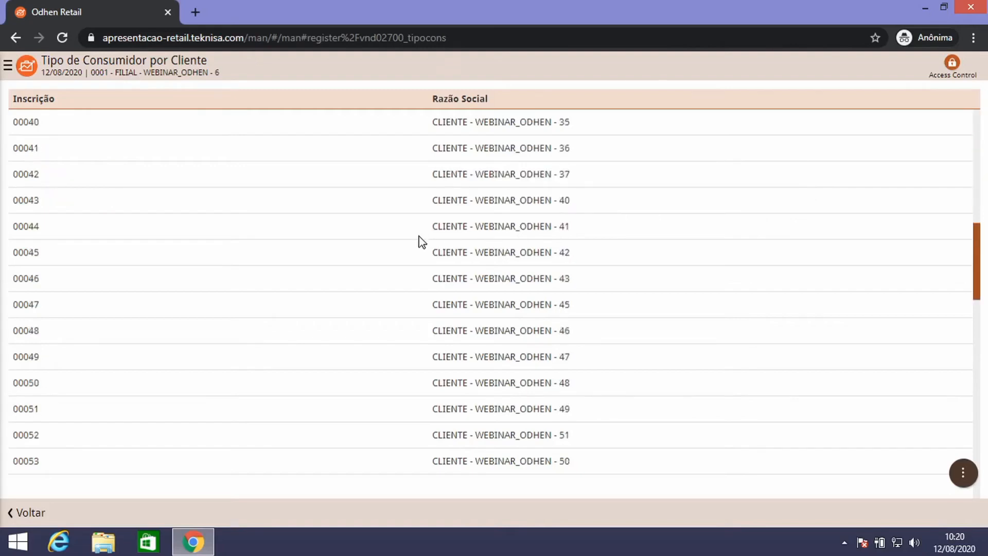
{"action": "left_click", "coordinate": [416, 250]}
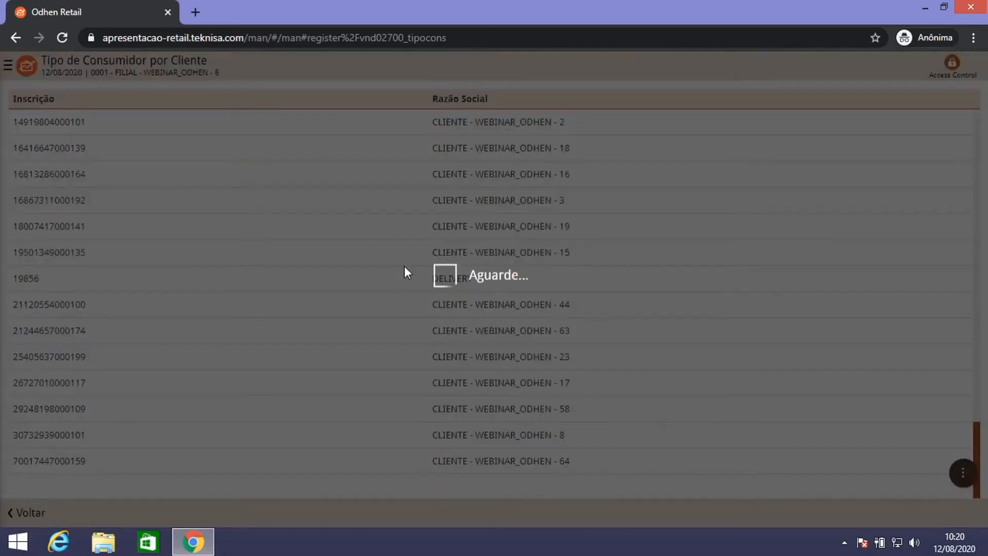
{"action": "scroll", "coordinate": [410, 272], "scroll_direction": "up", "scroll_amount": 20}
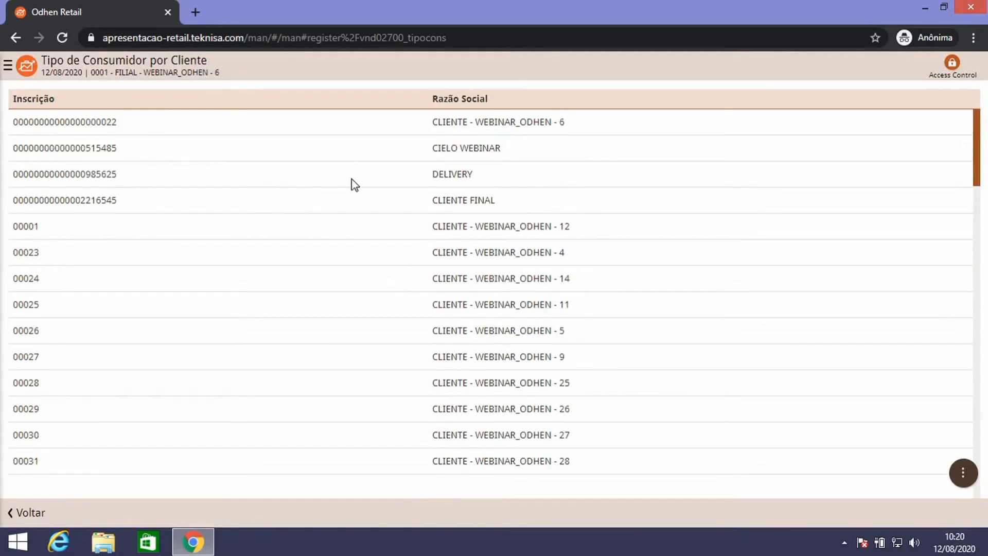
Check the consumer types of client CLIENTE FINAL, return to the client list, and view its filter without applying anything.
{"action": "left_click", "coordinate": [189, 202]}
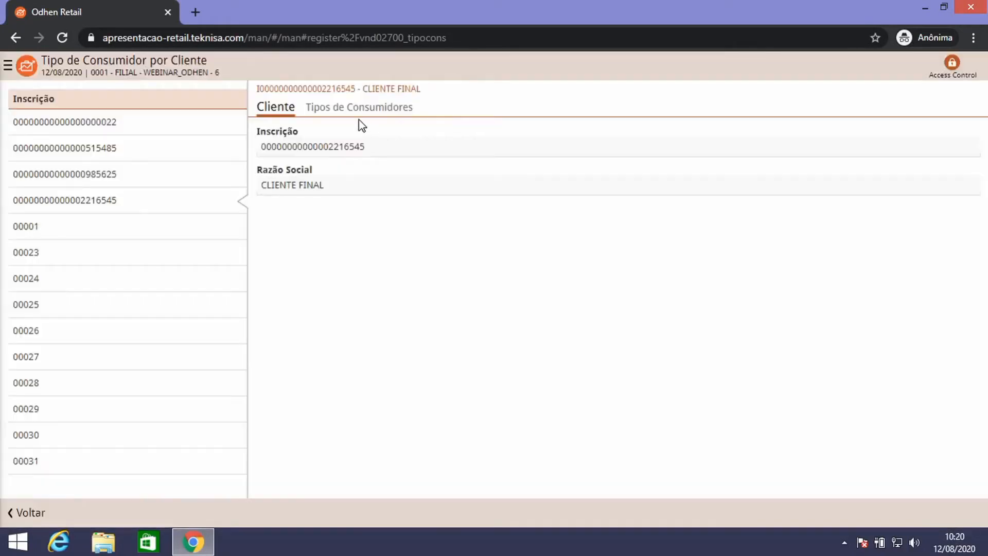
{"action": "left_click", "coordinate": [361, 109]}
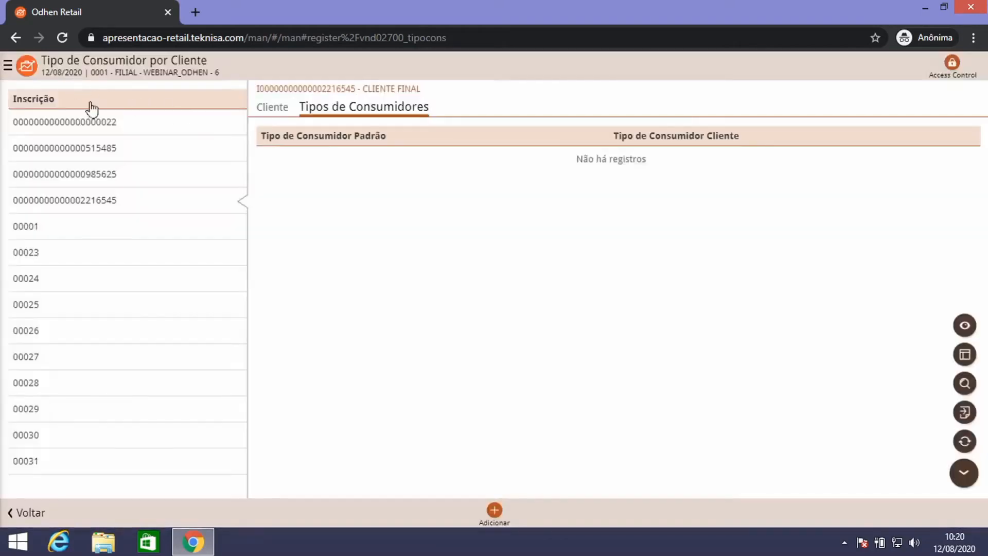
{"action": "left_click", "coordinate": [12, 512]}
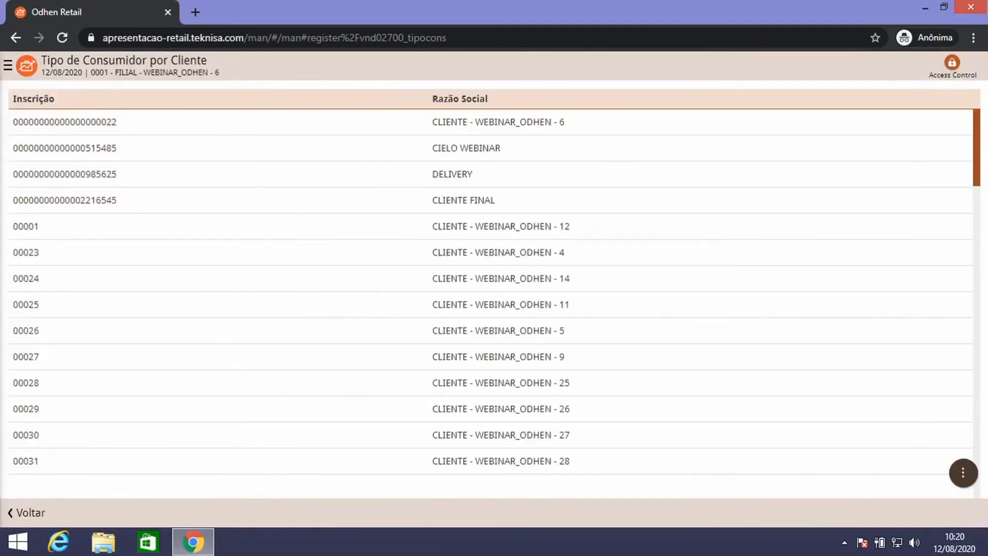
{"action": "left_click", "coordinate": [963, 472]}
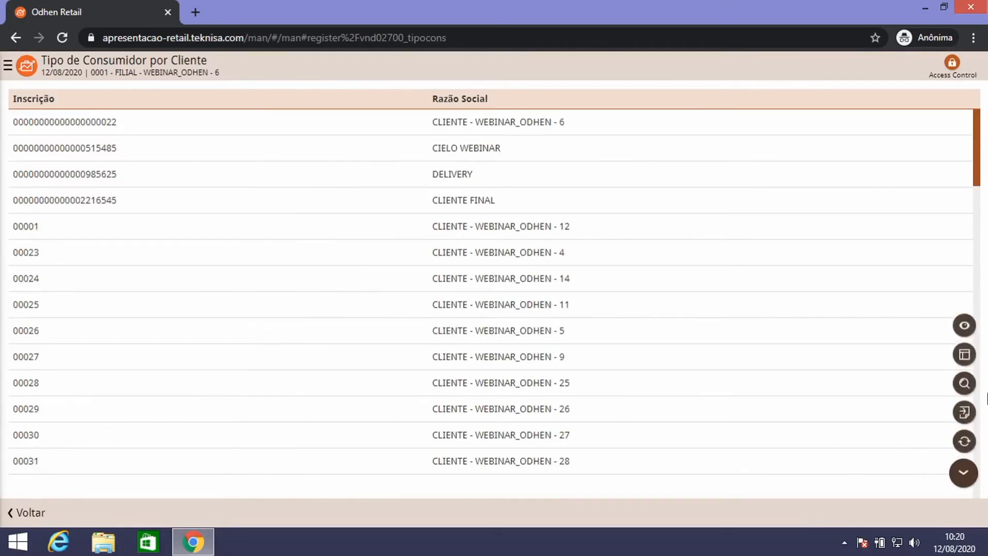
{"action": "left_click", "coordinate": [963, 384]}
{"action": "left_click", "coordinate": [924, 261]}
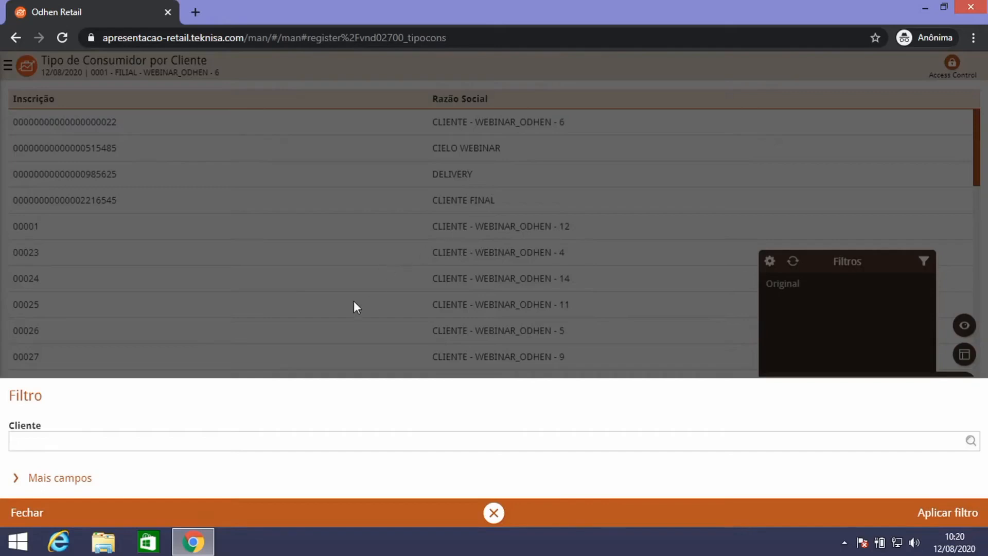
{"action": "left_click", "coordinate": [22, 525]}
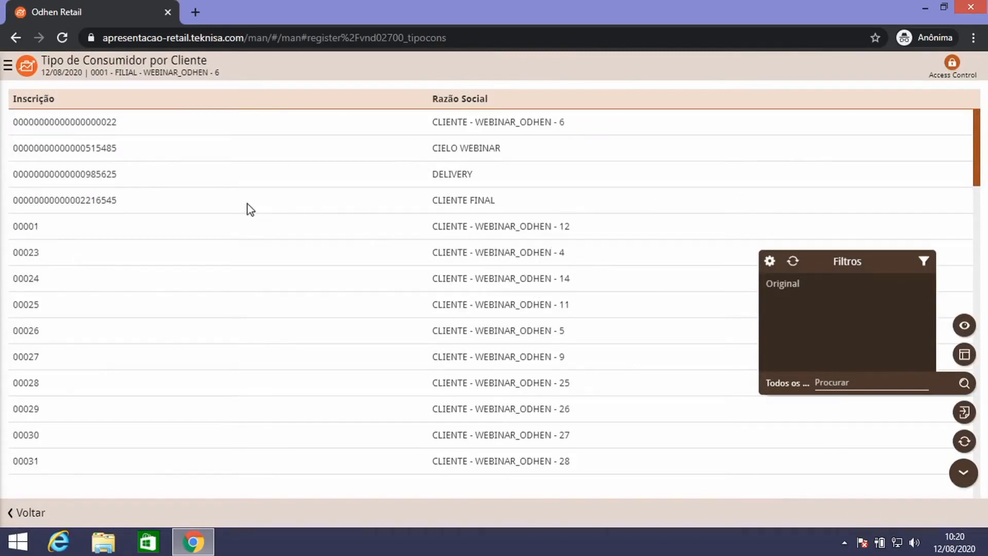
Add a consumer type to CLIENTE FINAL with PADRAO as both the standard and the client type, save, and return to the list.
{"action": "left_click", "coordinate": [368, 208]}
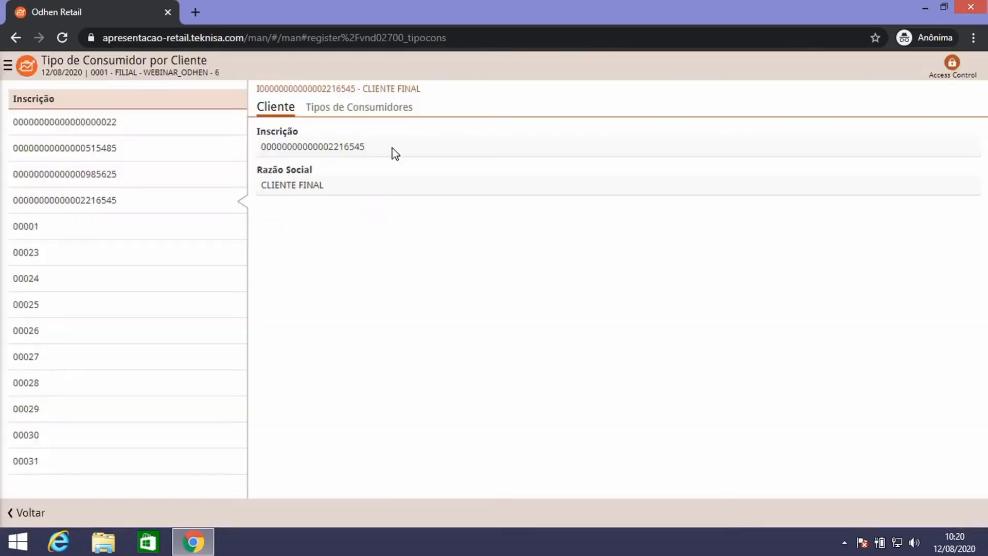
{"action": "left_click", "coordinate": [399, 109]}
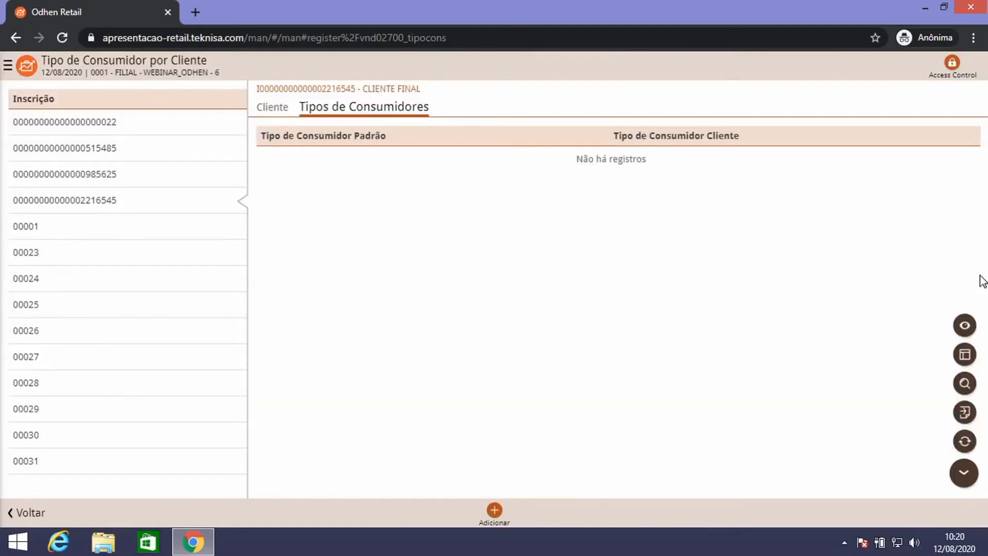
{"action": "left_click", "coordinate": [494, 510]}
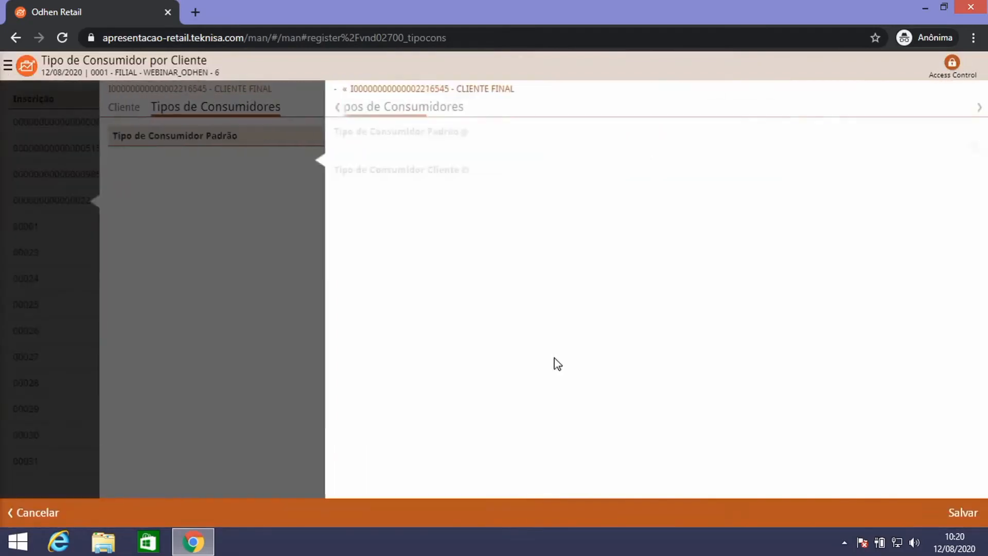
{"action": "left_click", "coordinate": [427, 148]}
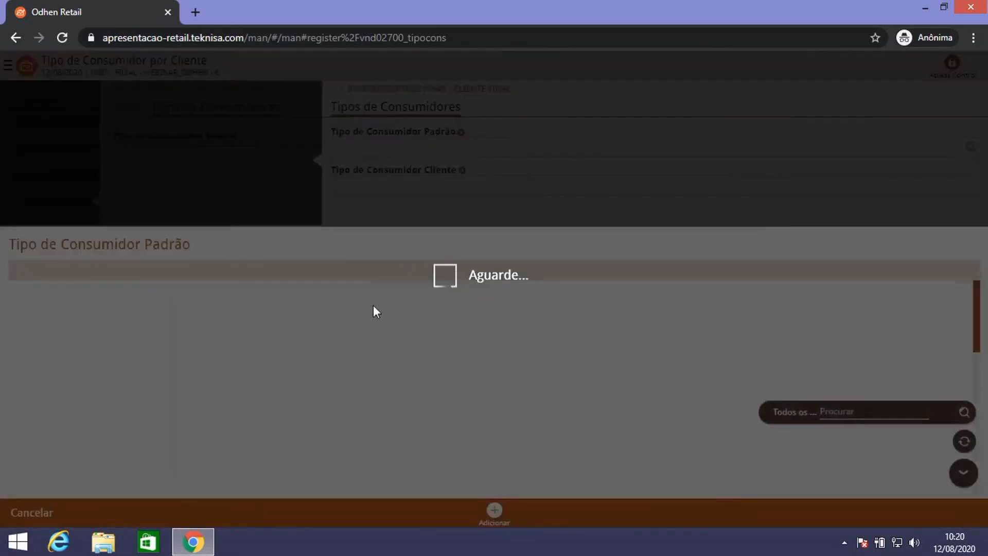
{"action": "scroll", "coordinate": [278, 371], "scroll_direction": "down", "scroll_amount": 8}
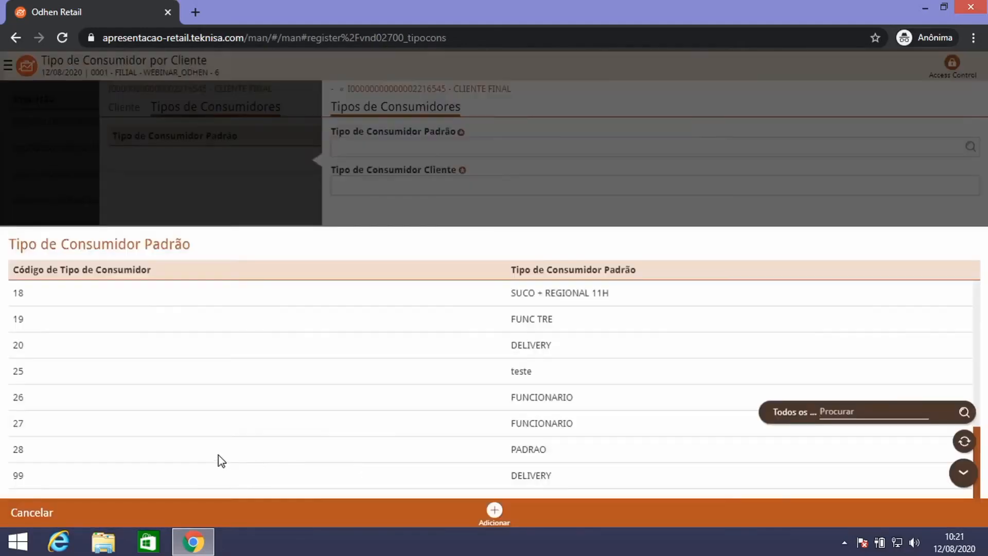
{"action": "left_click", "coordinate": [217, 455]}
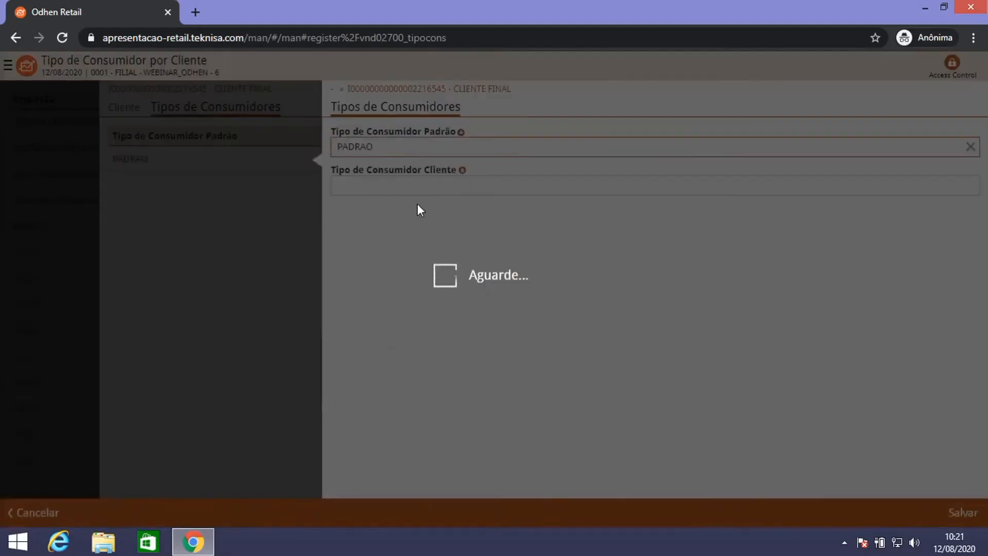
{"action": "left_click", "coordinate": [431, 185]}
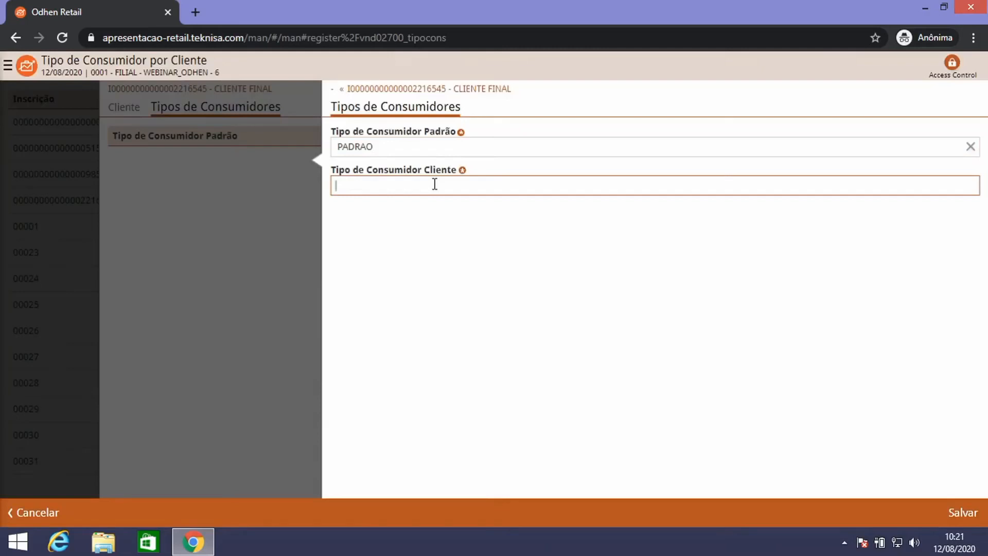
{"action": "type", "text": "PADRAO"}
{"action": "left_click", "coordinate": [965, 512]}
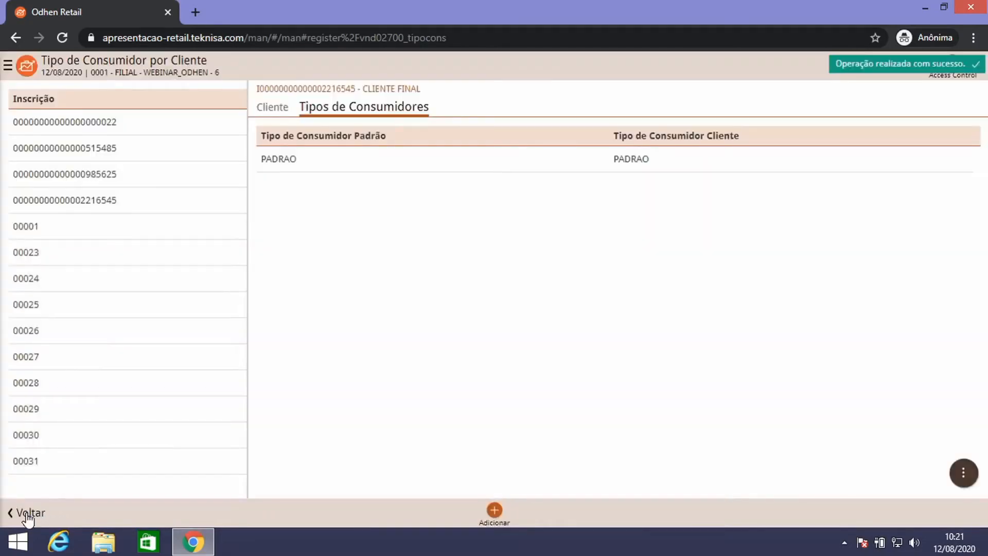
{"action": "left_click", "coordinate": [27, 514]}
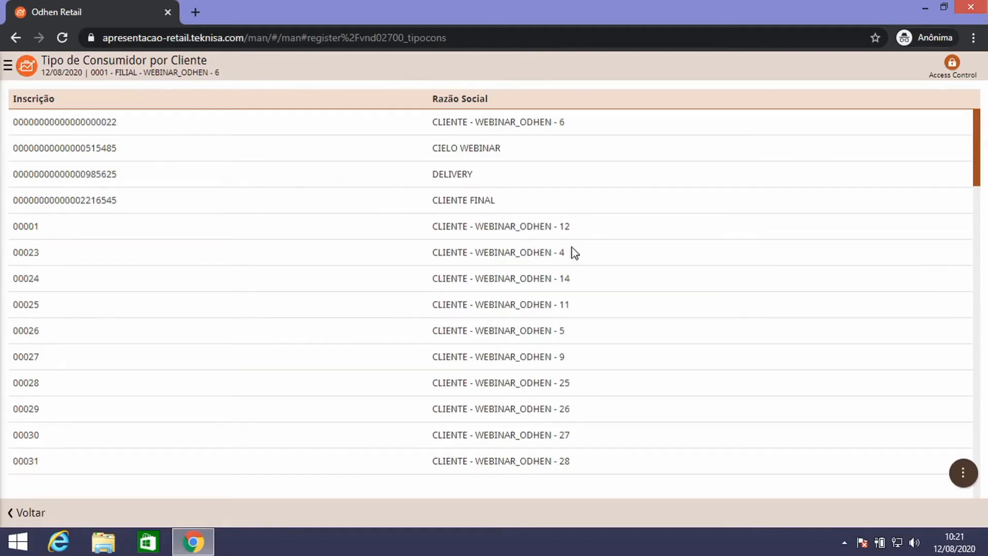
Look through the client list by Inscrição and Razão Social, and review the client fields offered in its filter.
{"action": "scroll", "coordinate": [216, 339], "scroll_direction": "down", "scroll_amount": 3}
{"action": "scroll", "coordinate": [625, 438], "scroll_direction": "up", "scroll_amount": 3}
{"action": "left_click", "coordinate": [962, 470]}
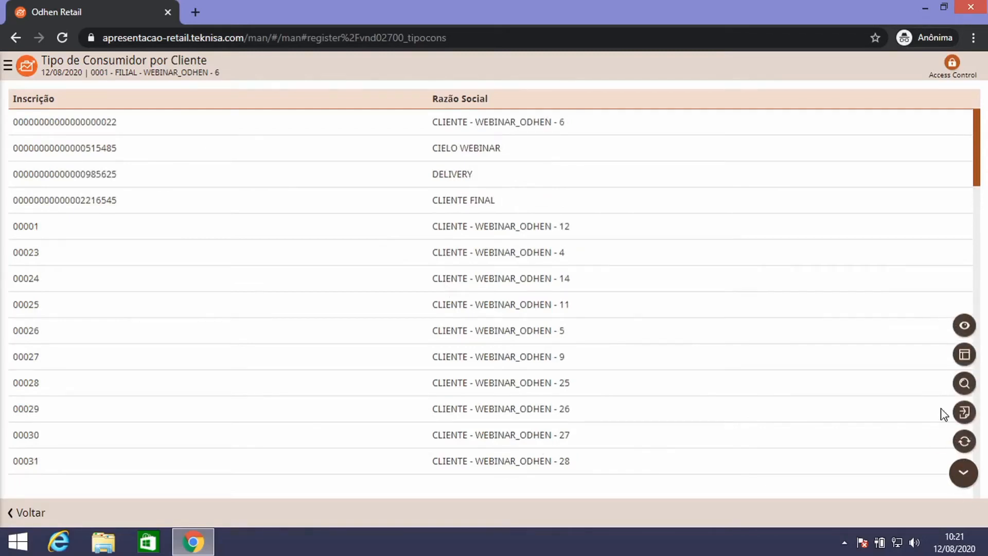
{"action": "left_click", "coordinate": [961, 385]}
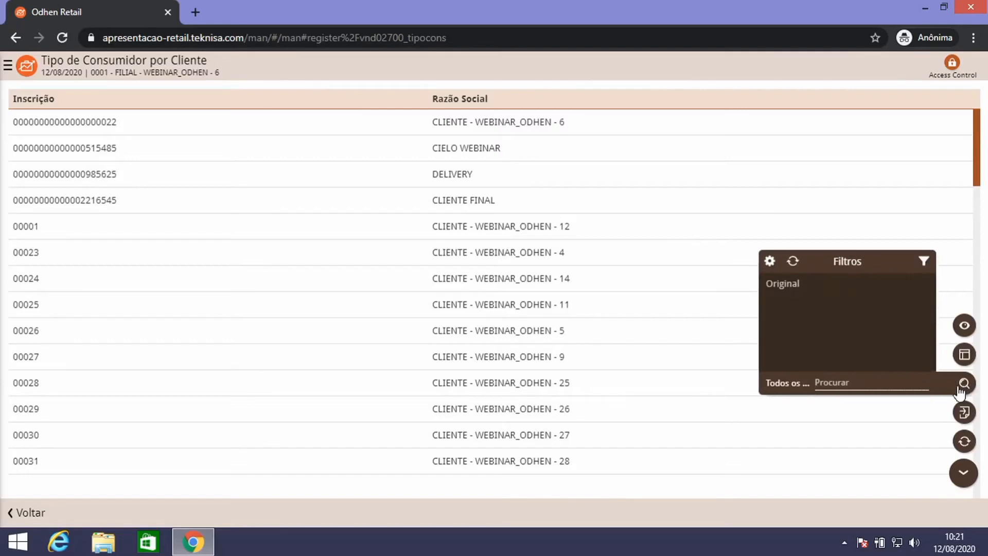
{"action": "left_click", "coordinate": [923, 261]}
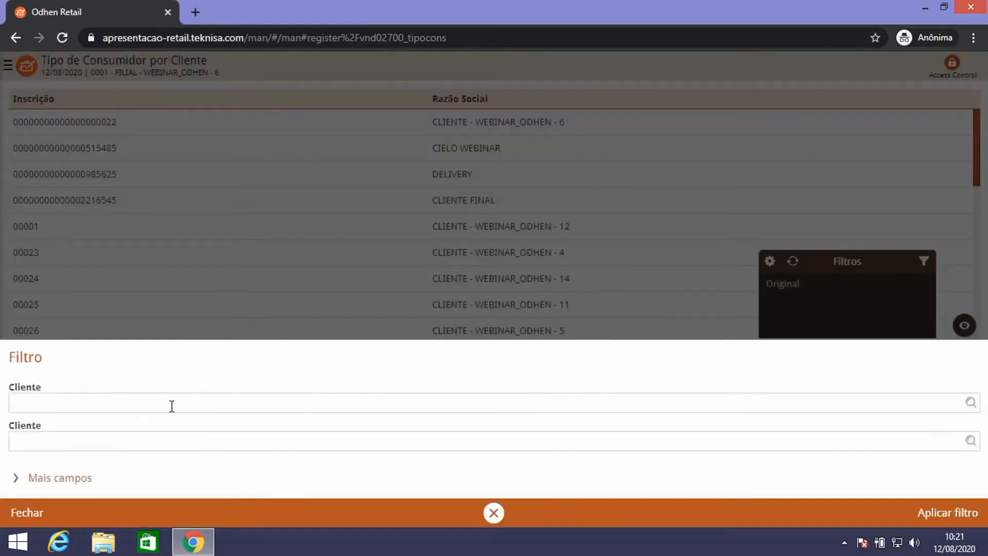
{"action": "left_click", "coordinate": [13, 512]}
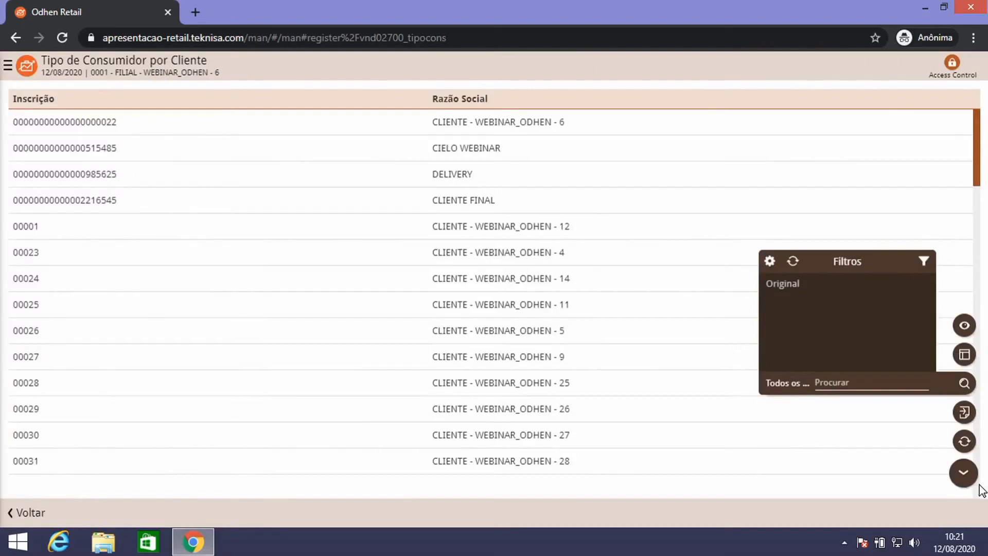
{"action": "left_click", "coordinate": [963, 472]}
{"action": "left_click_drag", "start_coordinate": [966, 111], "coordinate": [446, 85]}
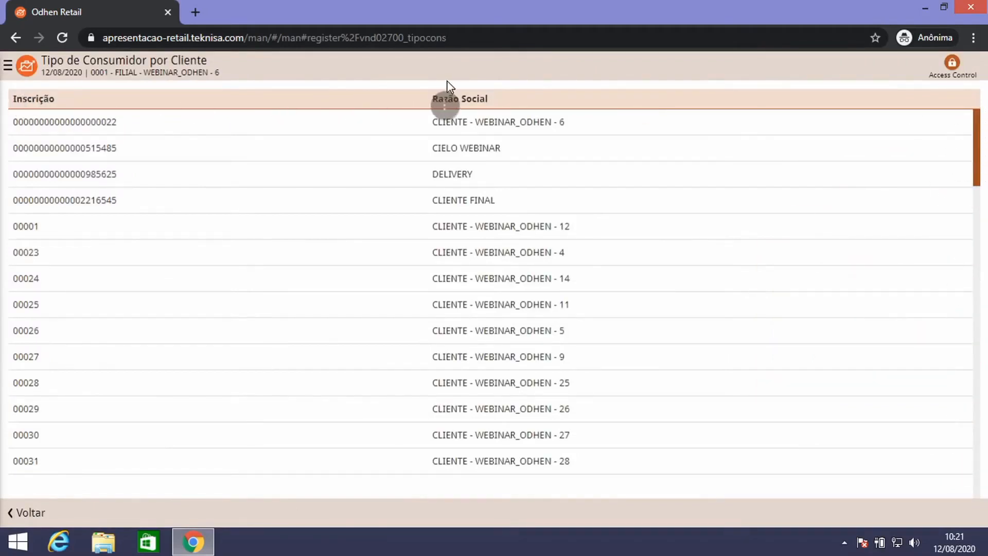
{"action": "left_click_drag", "start_coordinate": [25, 106], "coordinate": [11, 485]}
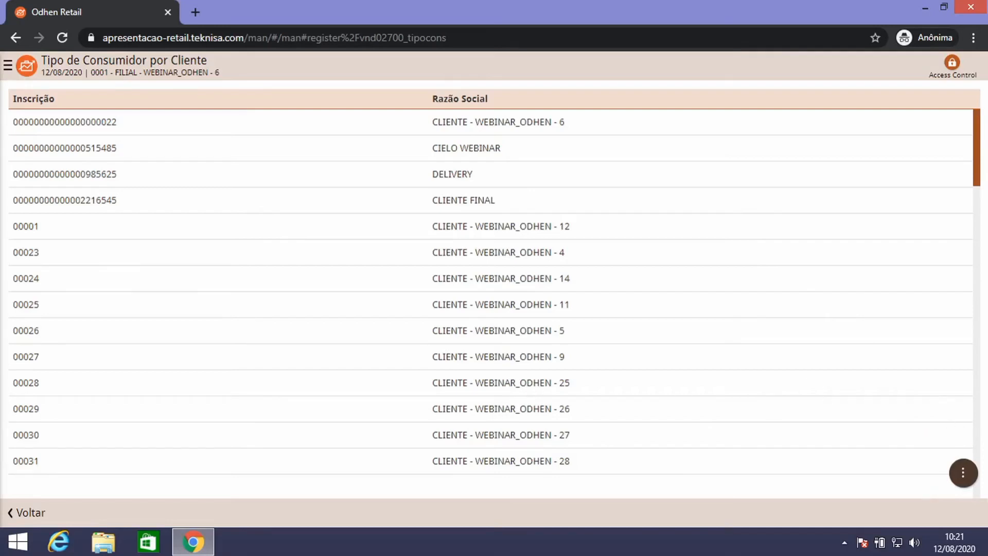
{"action": "mouse_move", "coordinate": [962, 479]}
{"action": "left_mouse_down"}
{"action": "mouse_move", "coordinate": [67, 93]}
{"action": "mouse_move", "coordinate": [3, 35]}
{"action": "mouse_move", "coordinate": [884, 511]}
{"action": "mouse_move", "coordinate": [937, 505]}
{"action": "mouse_move", "coordinate": [961, 476]}
{"action": "left_mouse_up"}
Search the application functions for CONSUMIDOR and look through the matching functions.
{"action": "left_click", "coordinate": [28, 66]}
{"action": "double_click", "coordinate": [141, 163]}
{"action": "key", "text": "BackSpace"}
{"action": "key", "text": "BackSpace"}
{"action": "key", "text": "BackSpace"}
{"action": "key", "text": "BackSpace"}
{"action": "key", "text": "BackSpace"}
{"action": "key", "text": "BackSpace"}
{"action": "key", "text": "BackSpace"}
{"action": "key", "text": "BackSpace"}
{"action": "key", "text": "BackSpace"}
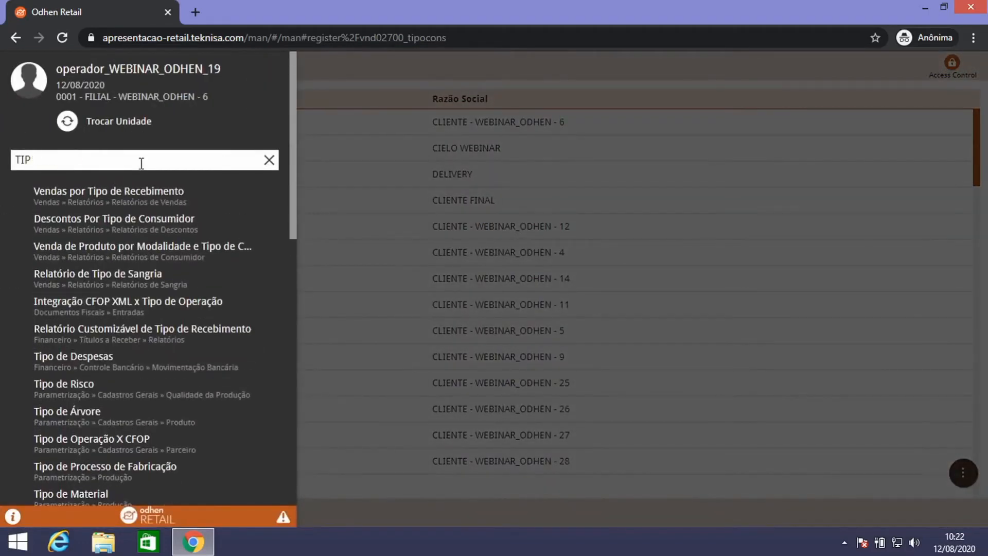
{"action": "type", "text": "CONSUM"}
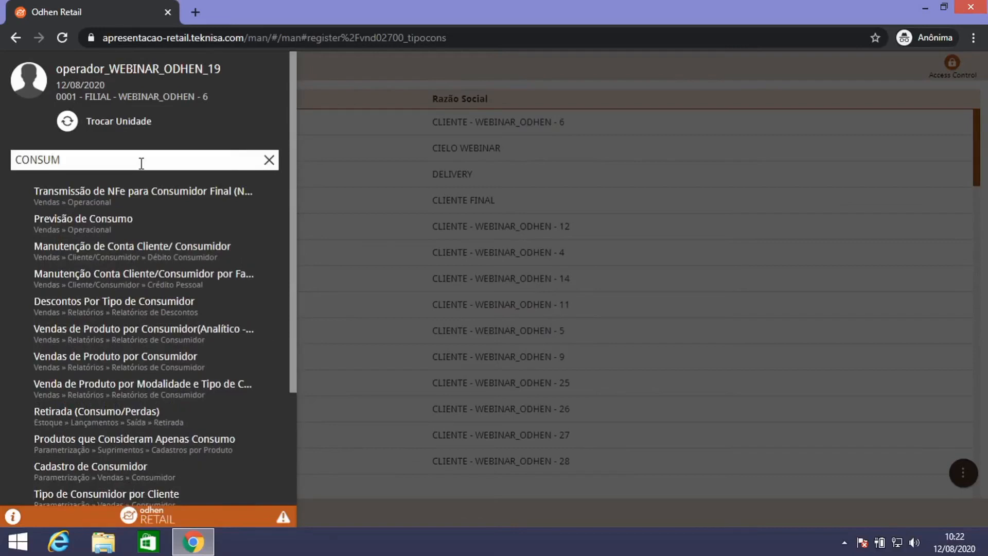
{"action": "type", "text": "IDOR"}
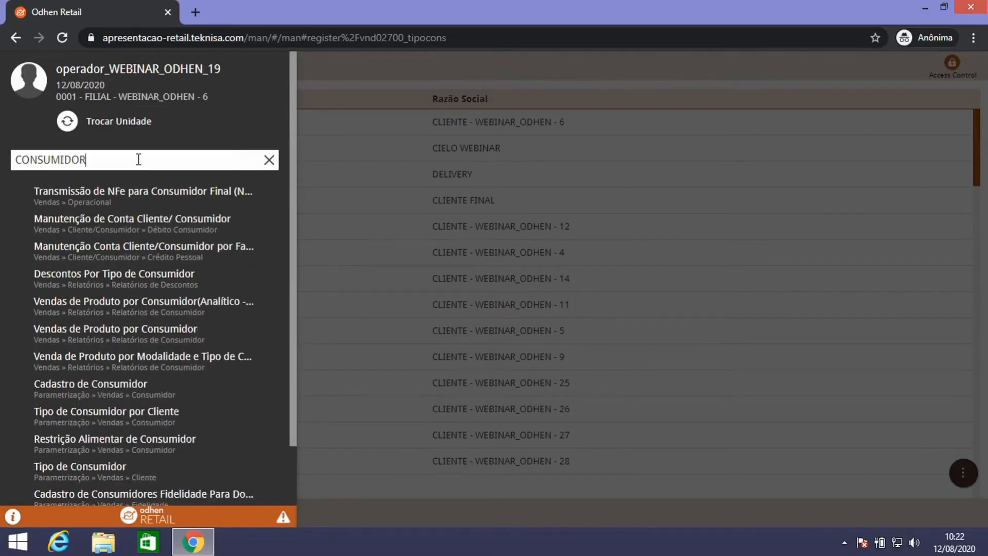
{"action": "double_click", "coordinate": [105, 163]}
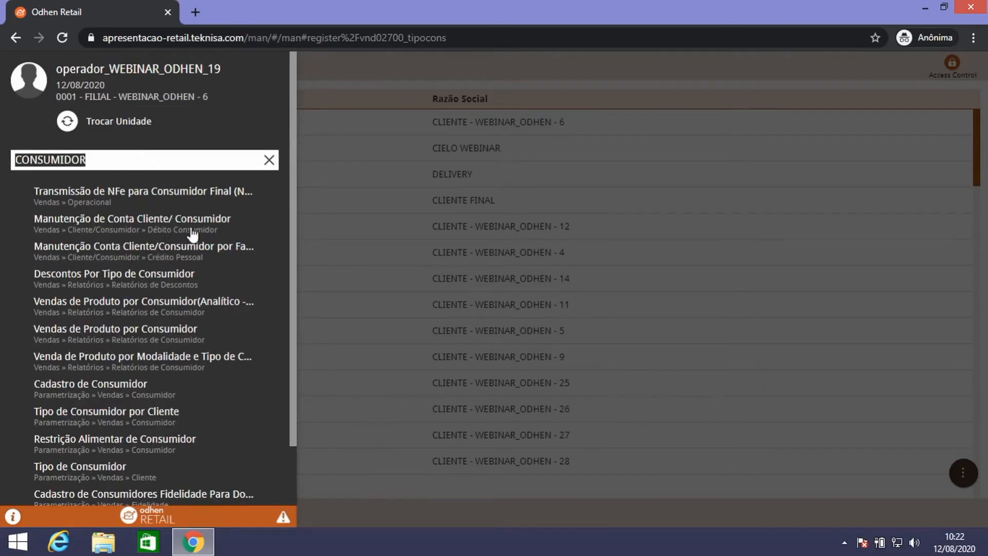
{"action": "scroll", "coordinate": [206, 281], "scroll_direction": "down", "scroll_amount": 1}
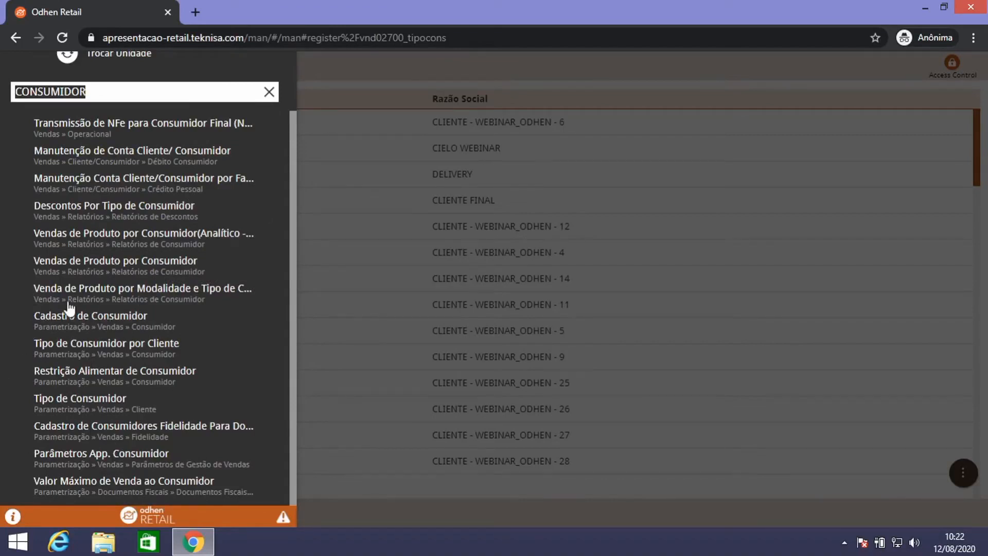
{"action": "scroll", "coordinate": [103, 221], "scroll_direction": "up", "scroll_amount": 1}
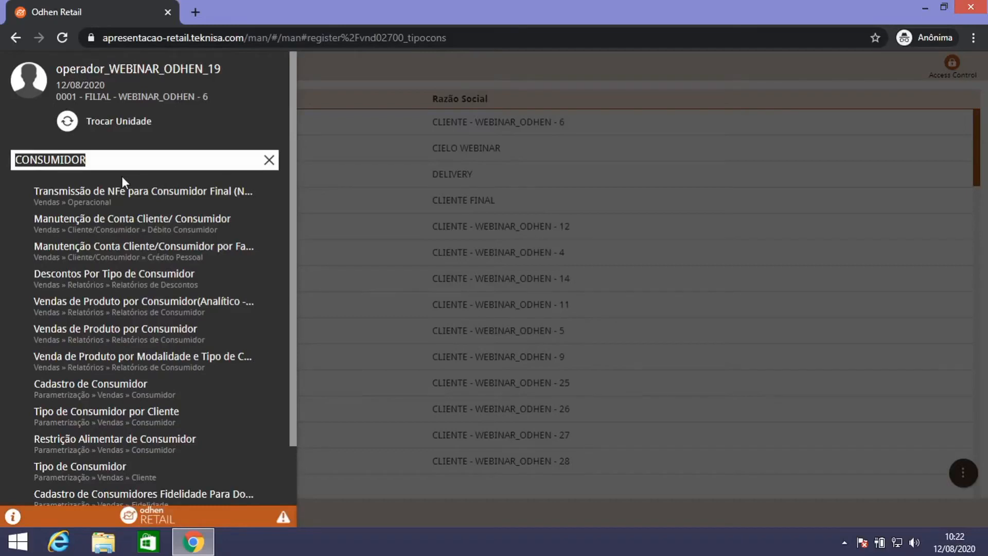
Search the functions for CADASTRO DE CONS, open Cadastro de Consumidor, and filter it by client CLIENTE FINAL.
{"action": "type", "text": "CAD"}
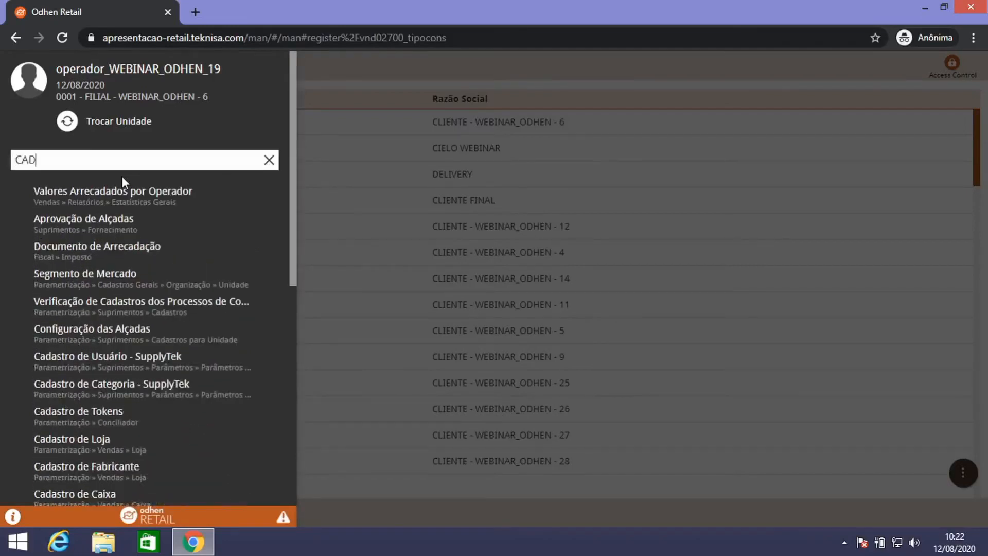
{"action": "type", "text": "ASTRO DE CONS"}
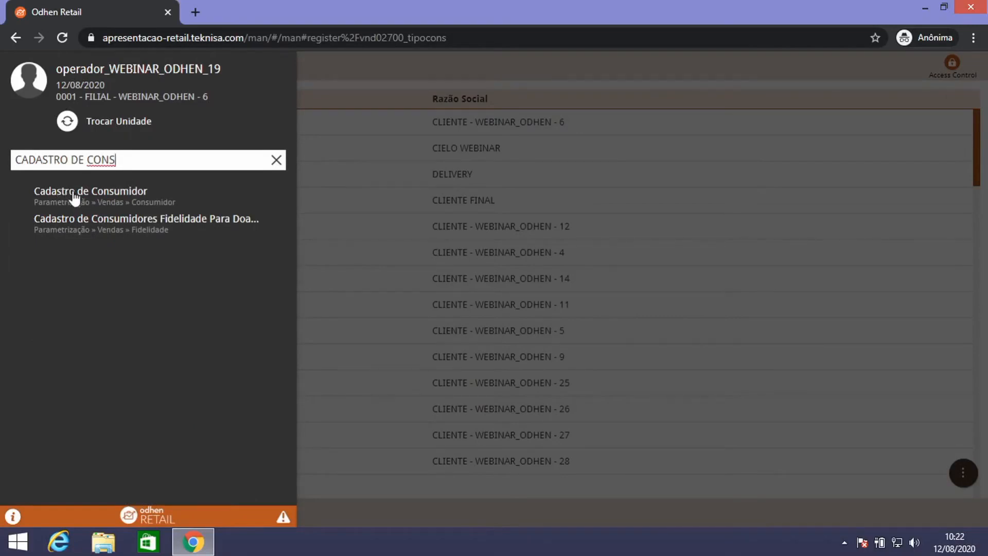
{"action": "left_click", "coordinate": [97, 194]}
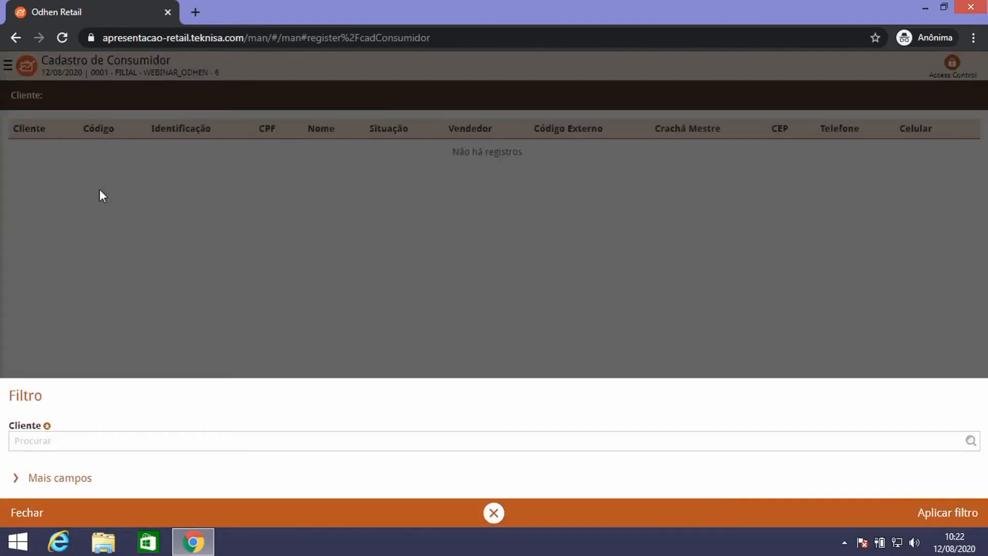
{"action": "left_click", "coordinate": [263, 441]}
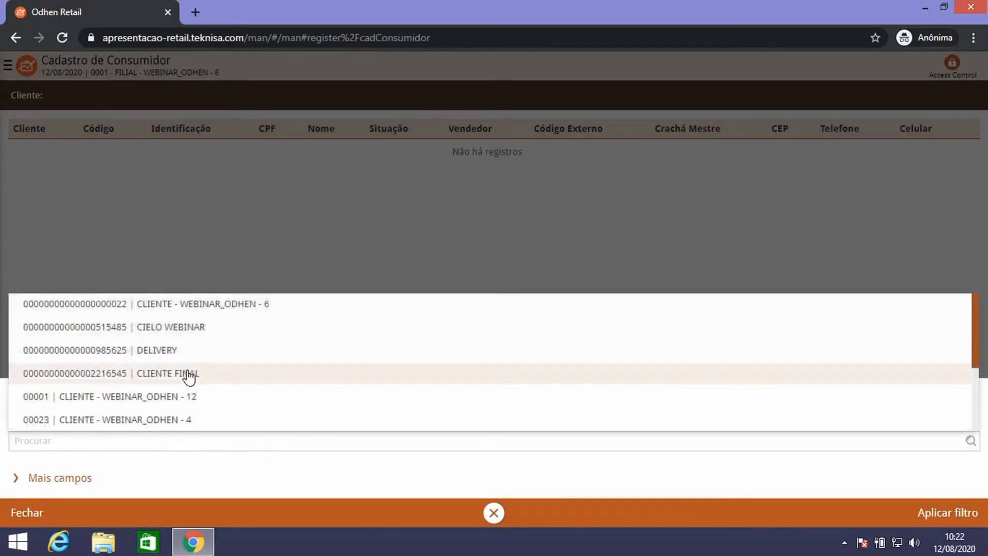
{"action": "left_click", "coordinate": [153, 372]}
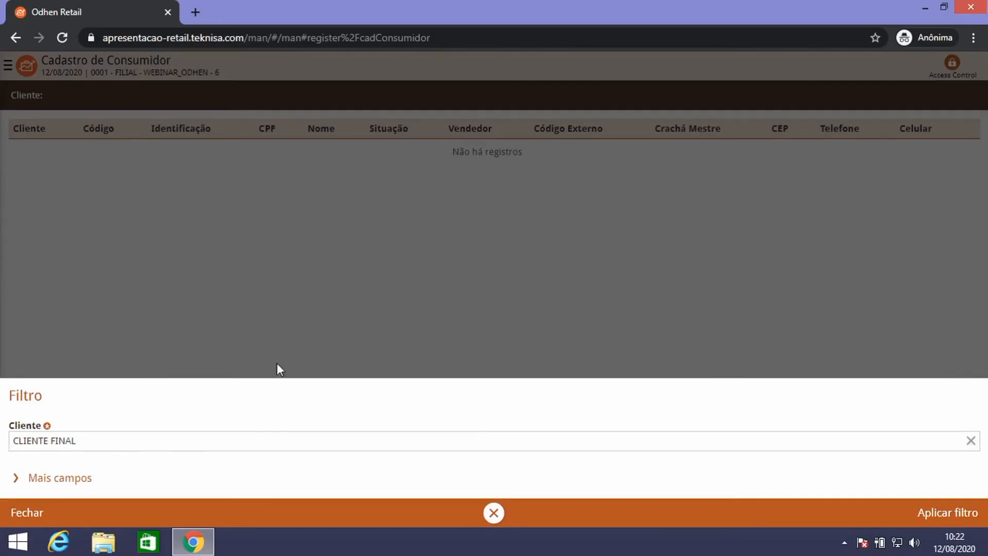
{"action": "left_click", "coordinate": [936, 511]}
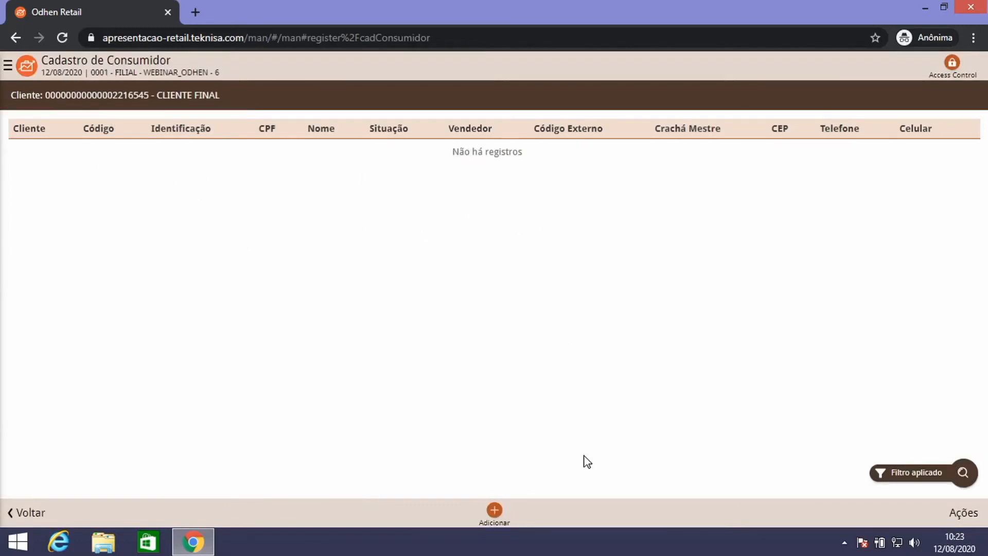
Add a new consumer for CLIENTE FINAL with Código 1 and Identificação 1.
{"action": "left_click", "coordinate": [493, 511]}
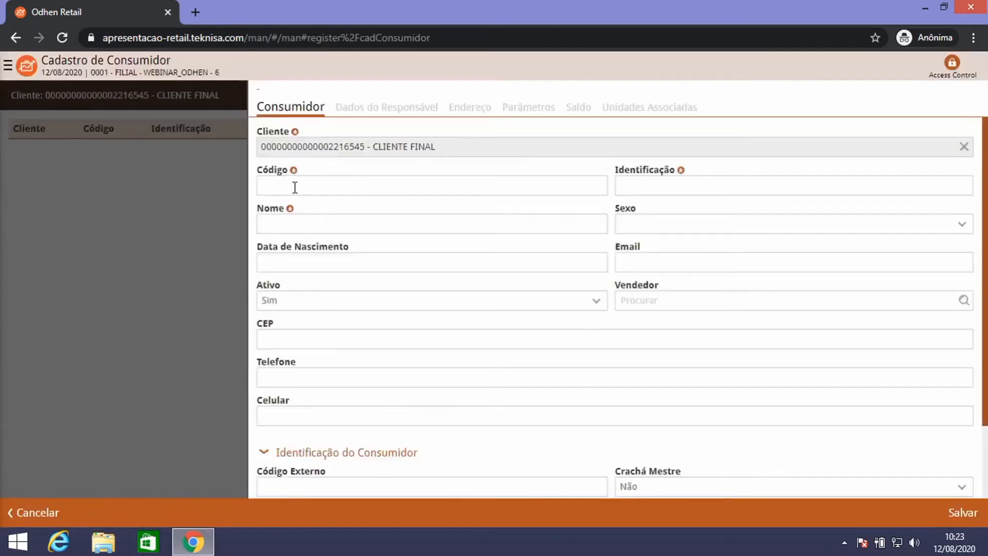
{"action": "left_click", "coordinate": [296, 186]}
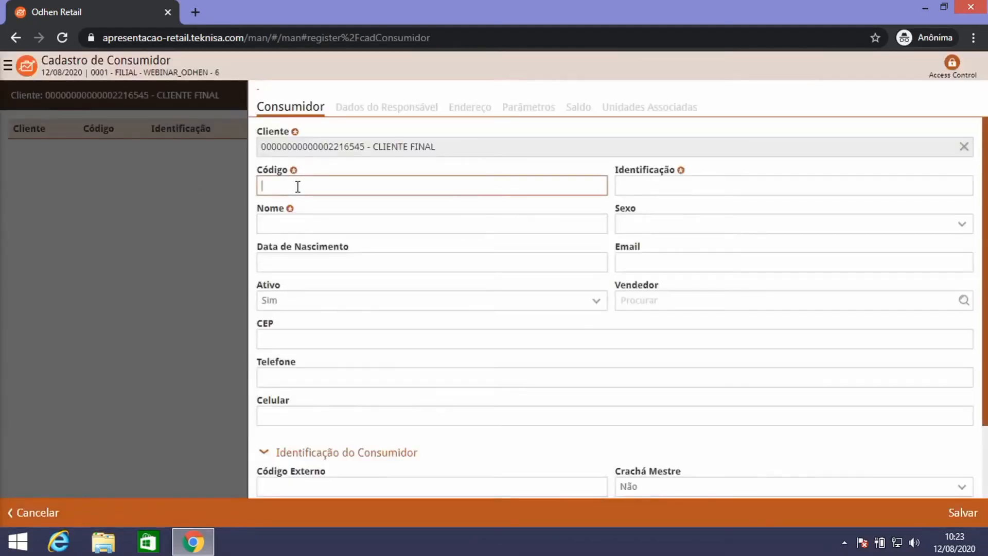
{"action": "type", "text": "1"}
{"action": "left_click", "coordinate": [733, 183]}
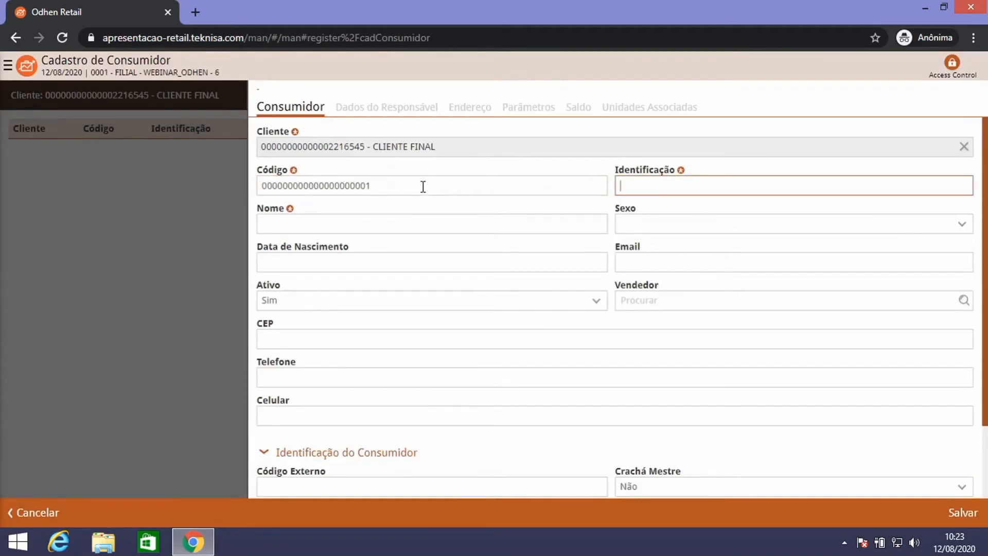
{"action": "left_click_drag", "start_coordinate": [414, 185], "coordinate": [294, 184]}
{"action": "left_click", "coordinate": [770, 185]}
{"action": "type", "text": "1"}
Enter WEBINAR as the consumer's Nome and set Ativo to Sim.
{"action": "left_click", "coordinate": [412, 232]}
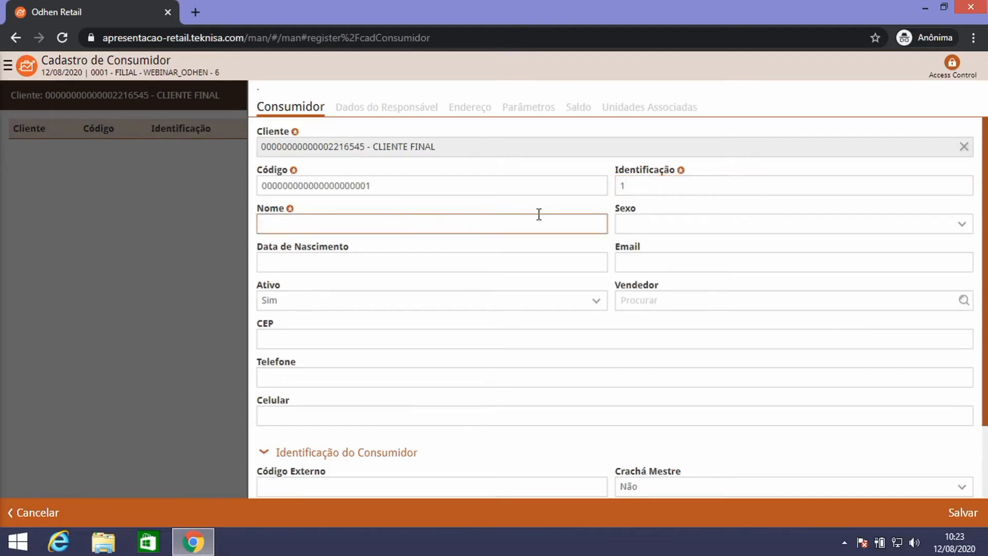
{"action": "type", "text": "webinar"}
{"action": "key", "text": "BackSpace"}
{"action": "key", "text": "BackSpace"}
{"action": "key", "text": "BackSpace"}
{"action": "key", "text": "BackSpace"}
{"action": "key", "text": "BackSpace"}
{"action": "key", "text": "BackSpace"}
{"action": "key", "text": "BackSpace"}
{"action": "type", "text": "WEBINAR"}
{"action": "left_click", "coordinate": [376, 300]}
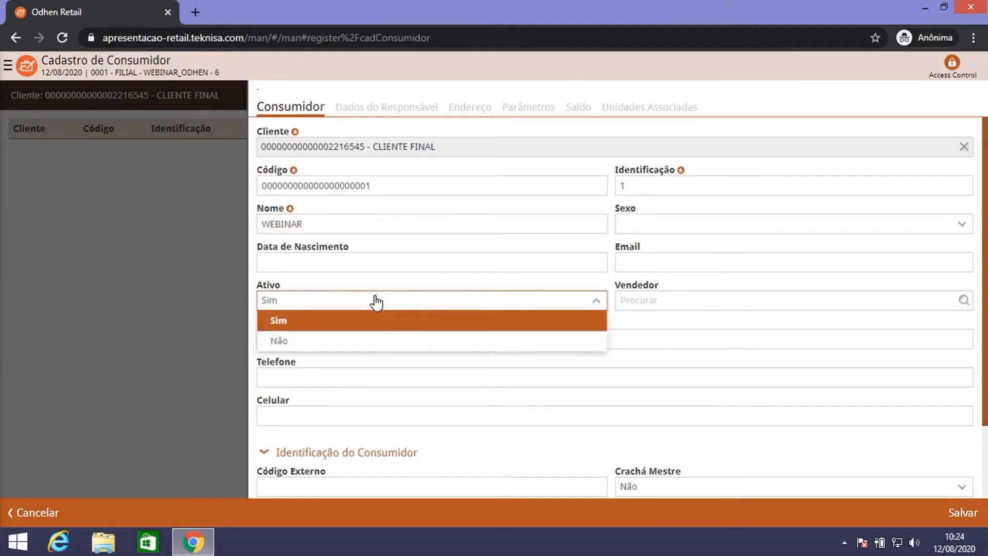
{"action": "left_click", "coordinate": [340, 319]}
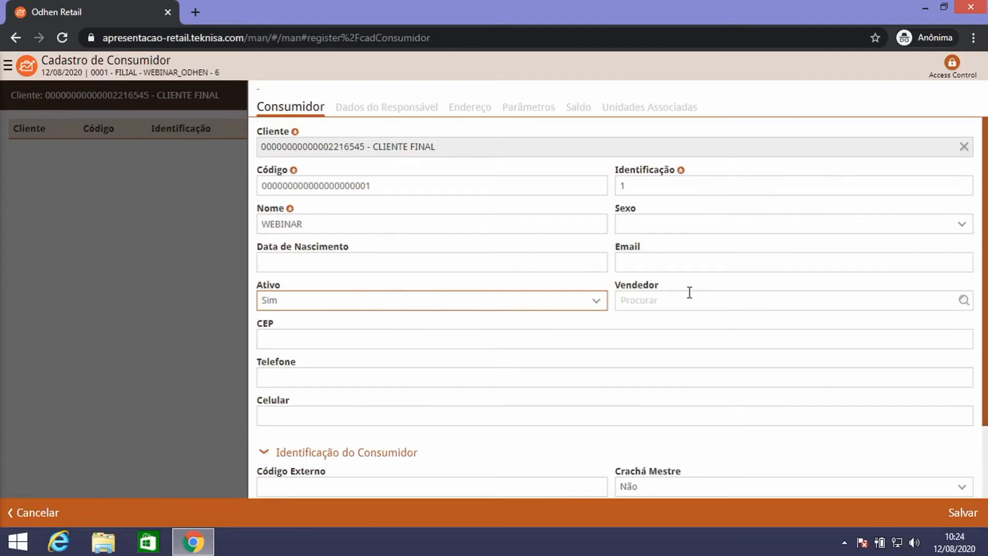
Check which cost centres are available for the consumer's required Centro de Custo field, leaving it unselected.
{"action": "scroll", "coordinate": [463, 262], "scroll_direction": "down", "scroll_amount": 2}
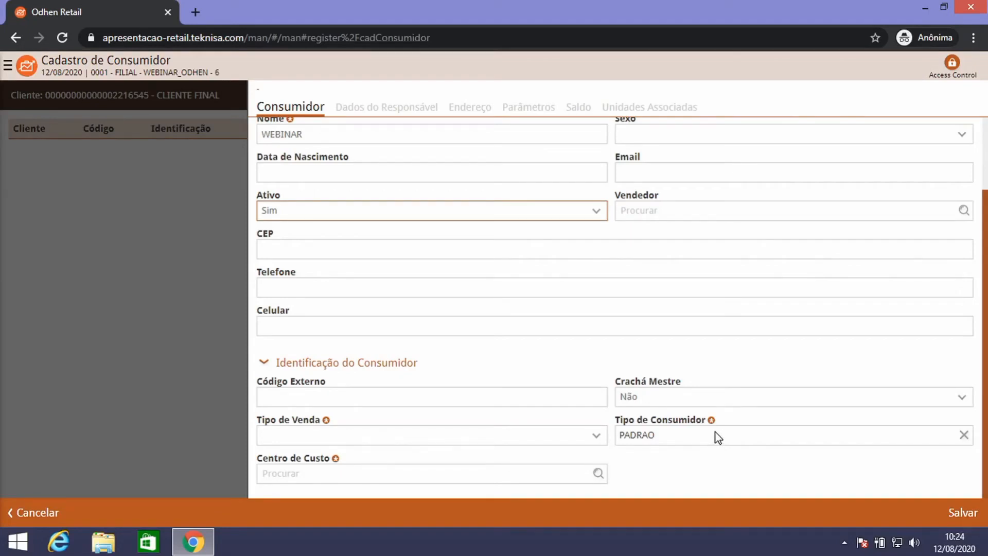
{"action": "left_click", "coordinate": [317, 474]}
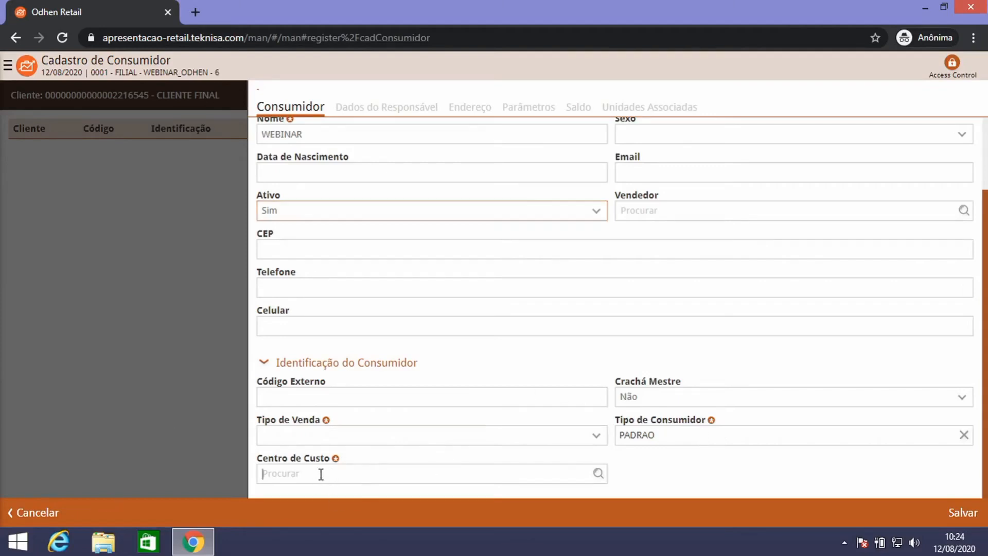
{"action": "left_click", "coordinate": [598, 473]}
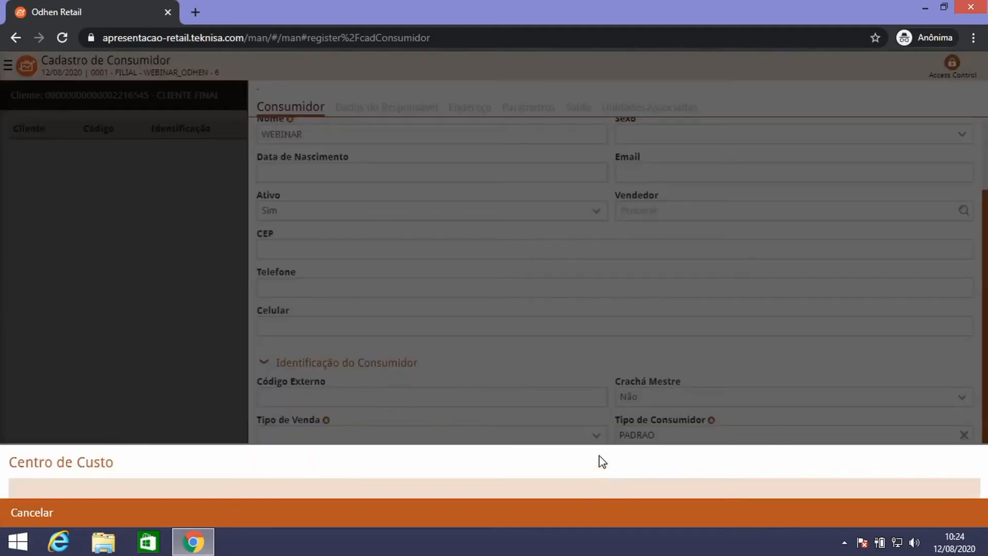
{"action": "left_click", "coordinate": [20, 525]}
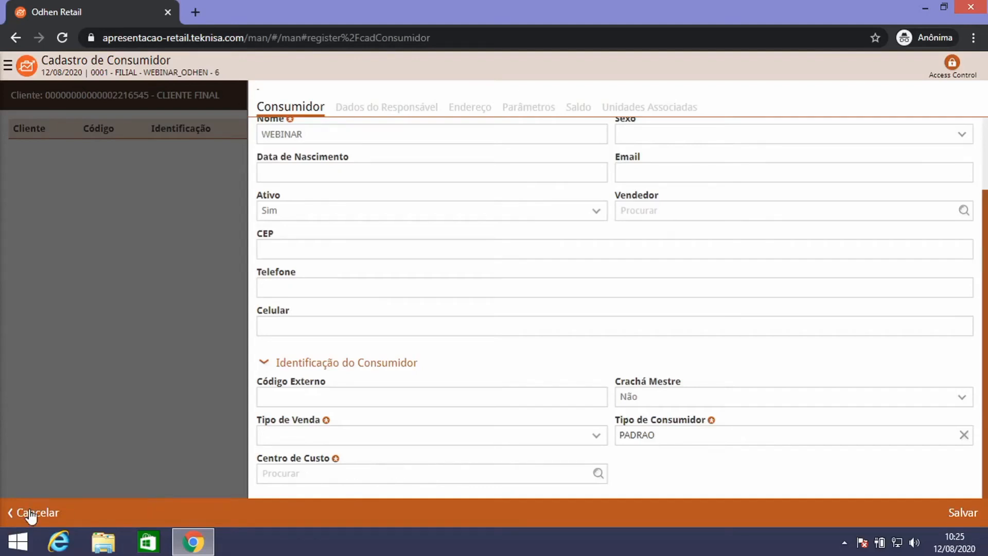
Open apresentacao-retail.teknisa.com in a second browser tab, search the functions for CENTRO D, and open Centro de Custo por Cliente.
{"action": "left_click", "coordinate": [196, 11]}
{"action": "type", "text": "APR"}
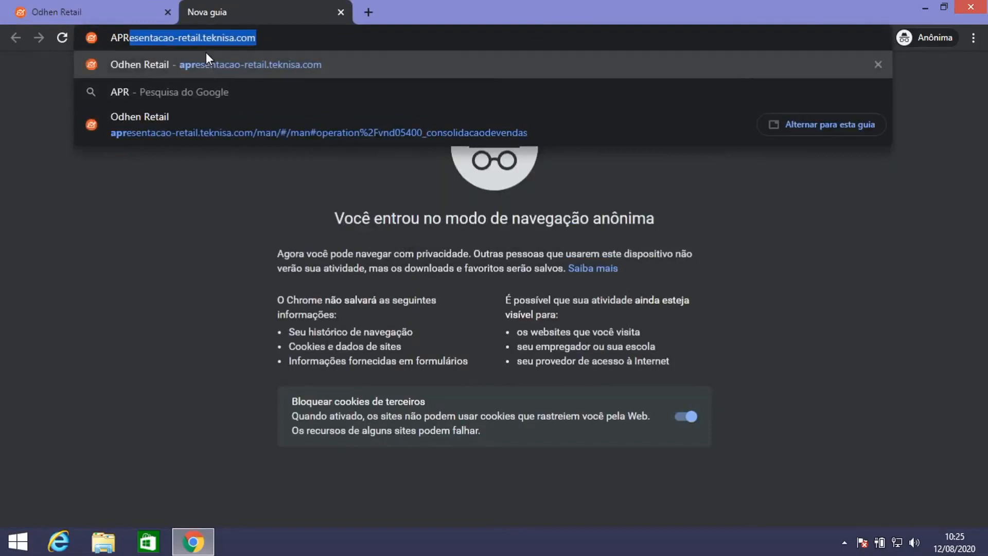
{"action": "key", "text": "Return"}
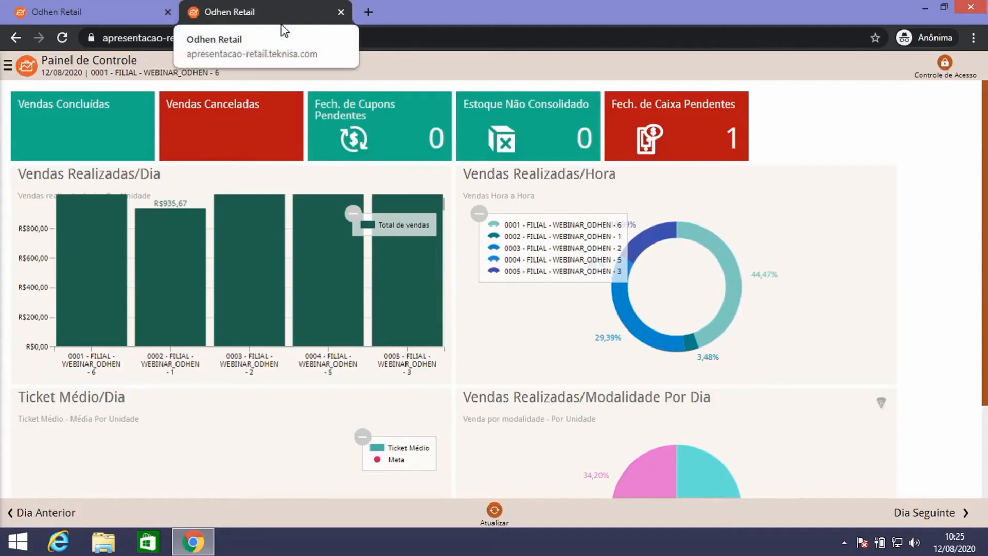
{"action": "left_click", "coordinate": [11, 67]}
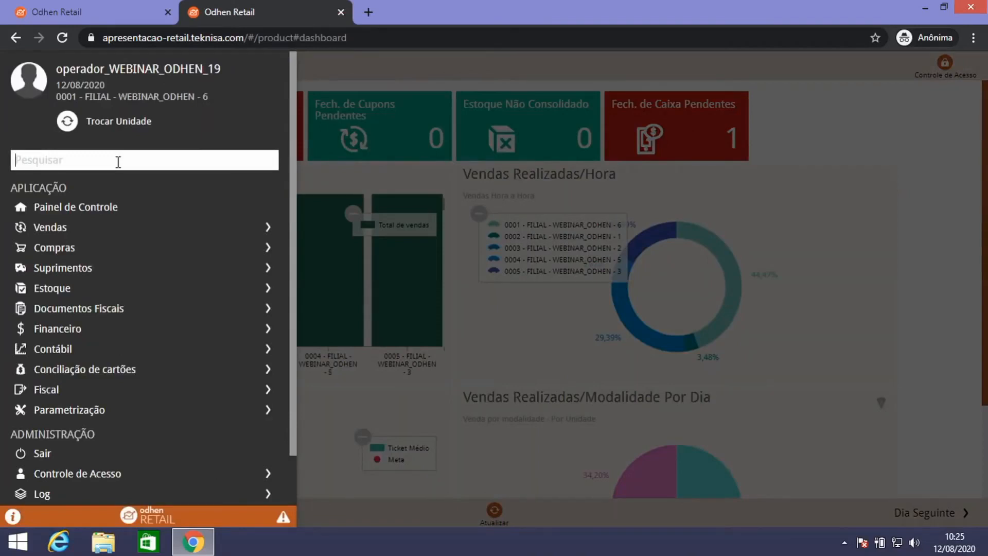
{"action": "type", "text": "CENTRO D"}
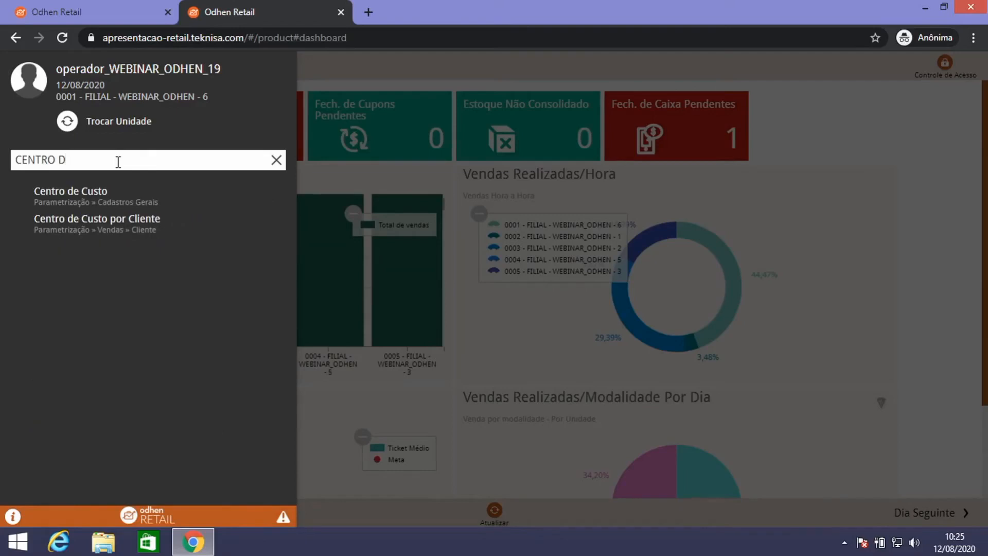
{"action": "left_click", "coordinate": [111, 230]}
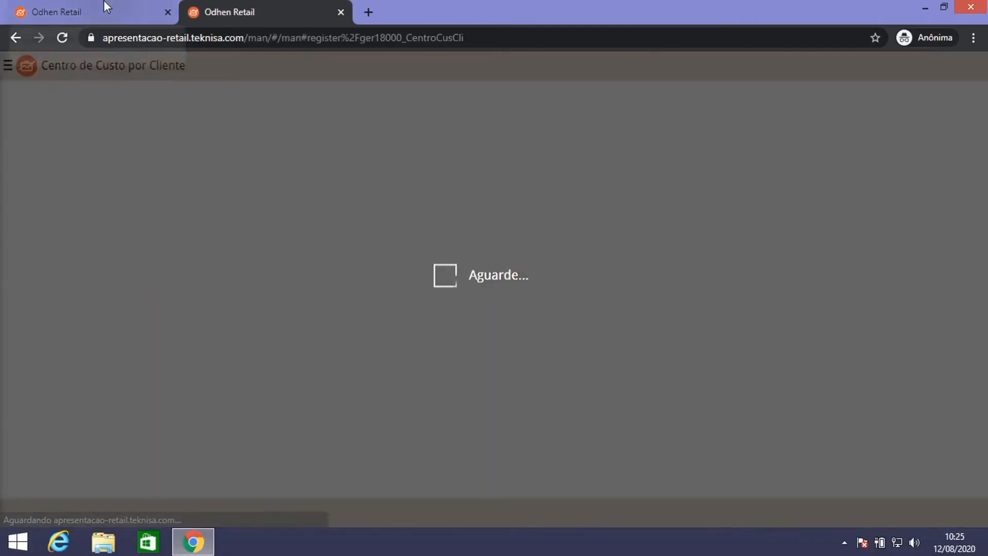
{"action": "left_click", "coordinate": [107, 6]}
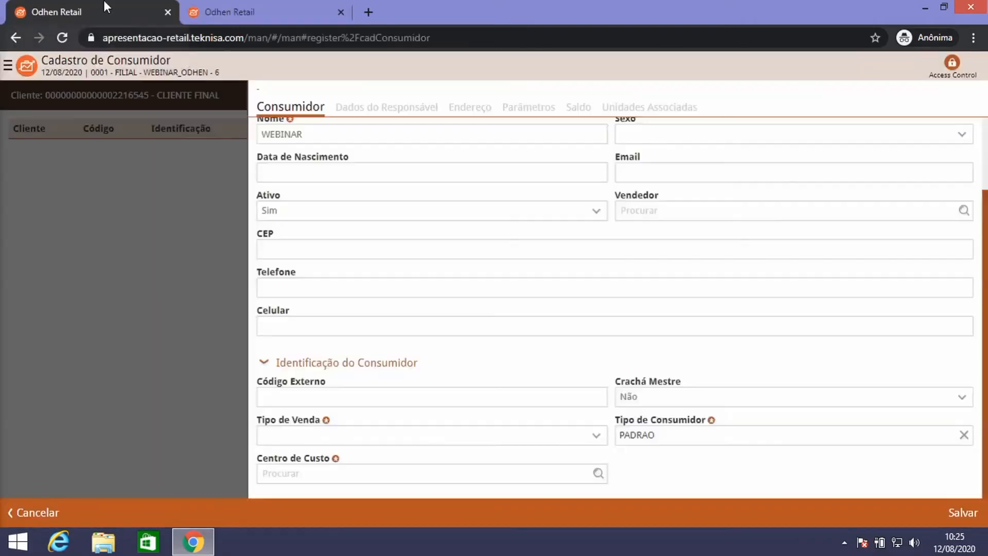
{"action": "left_click", "coordinate": [249, 7]}
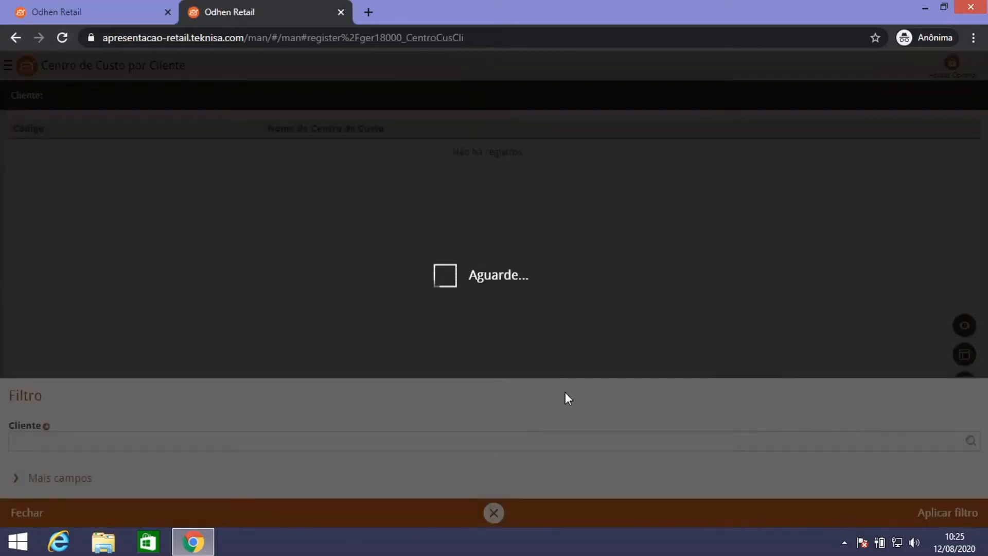
Filter the cost centres per client by CLIENTE FINAL.
{"action": "left_click", "coordinate": [75, 443]}
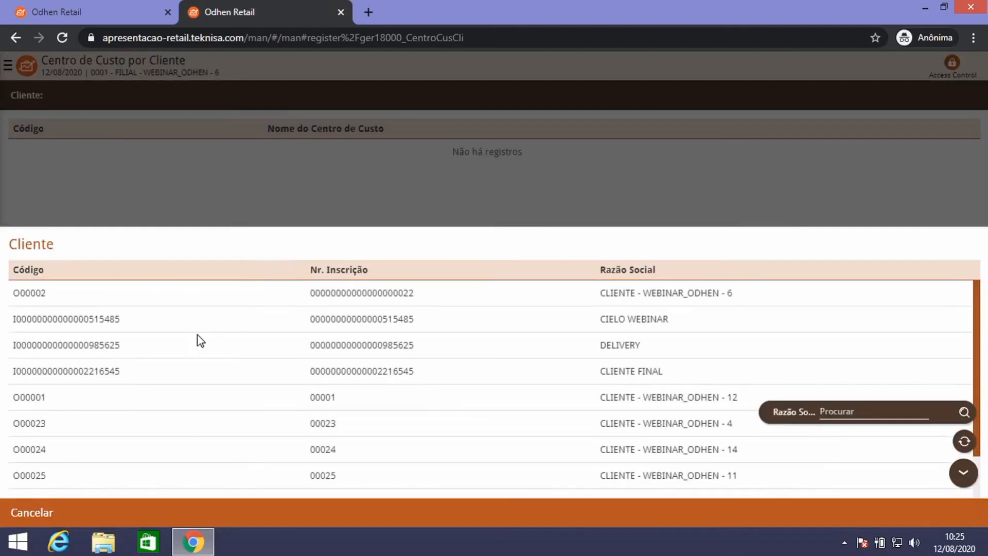
{"action": "left_click", "coordinate": [589, 371]}
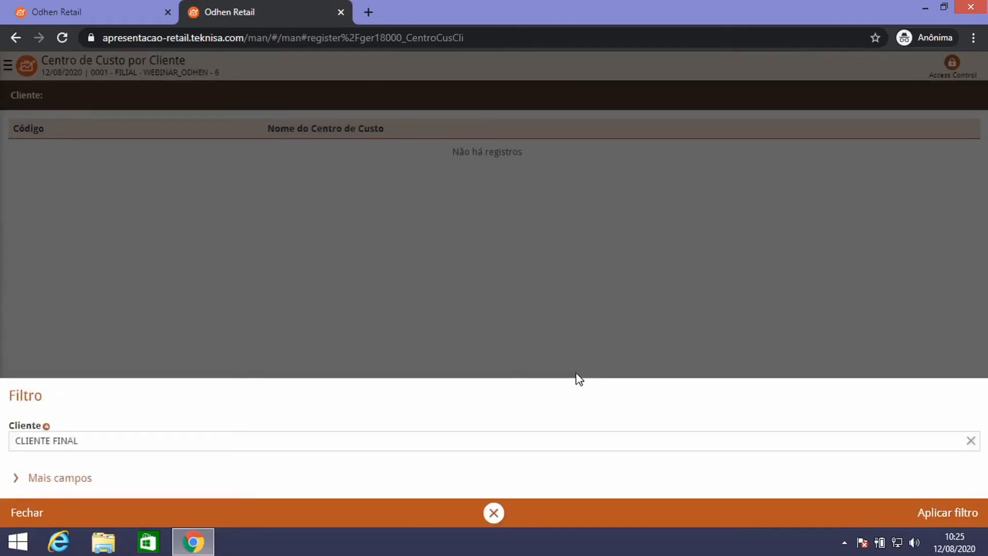
{"action": "left_click", "coordinate": [951, 513]}
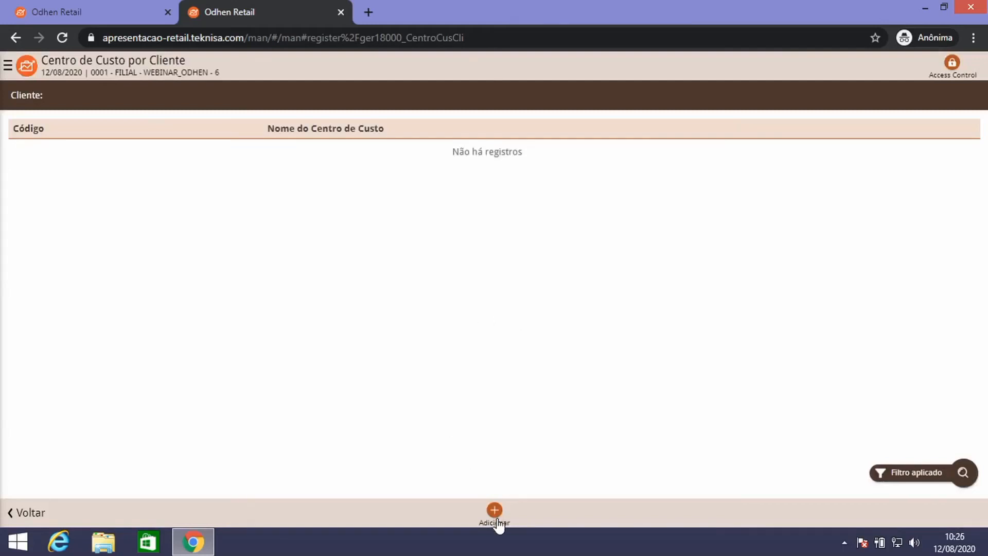
Add a cost centre with Código 1 and the name PADRAO for the filtered client, and save it.
{"action": "left_click", "coordinate": [496, 519]}
{"action": "left_click", "coordinate": [359, 146]}
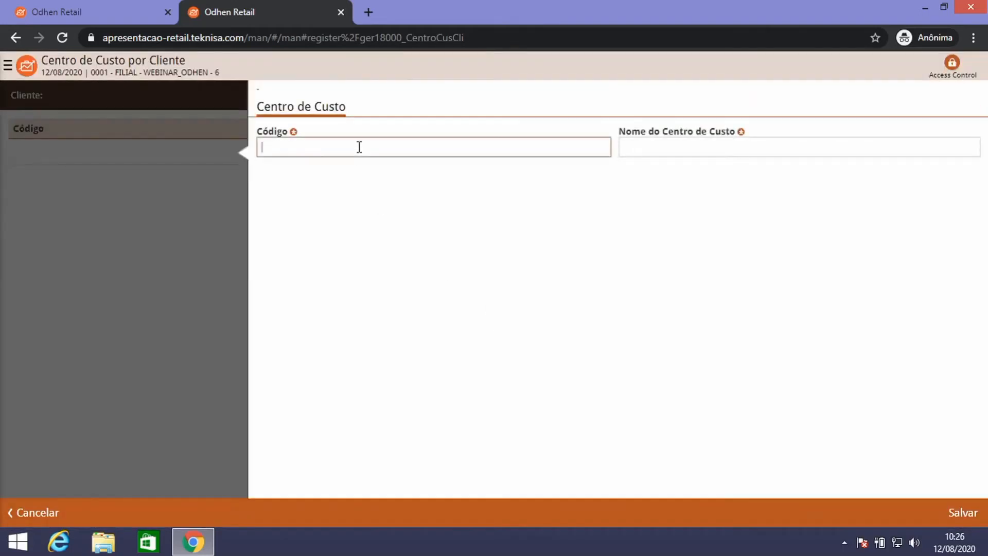
{"action": "type", "text": "1"}
{"action": "left_click", "coordinate": [754, 147]}
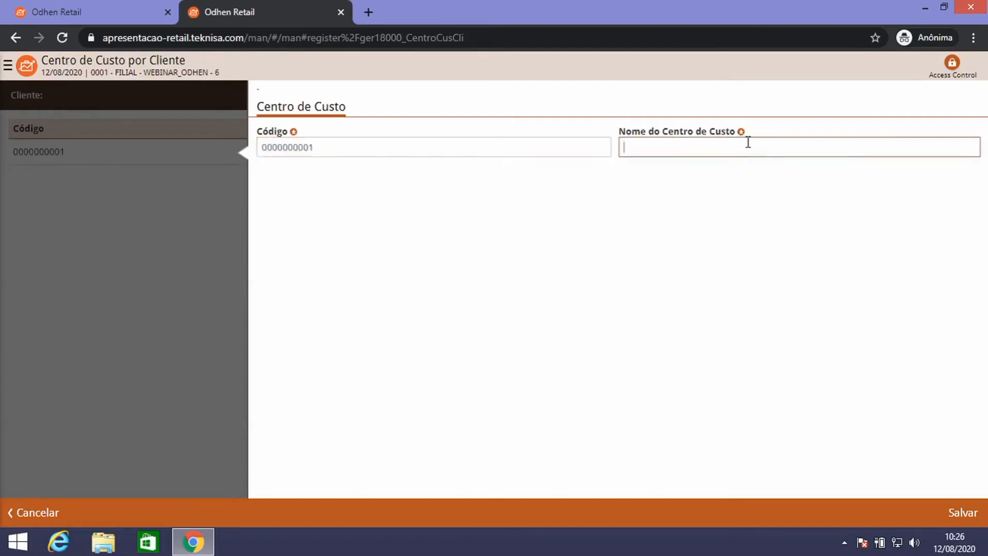
{"action": "type", "text": "PADRAO"}
{"action": "left_click", "coordinate": [962, 515]}
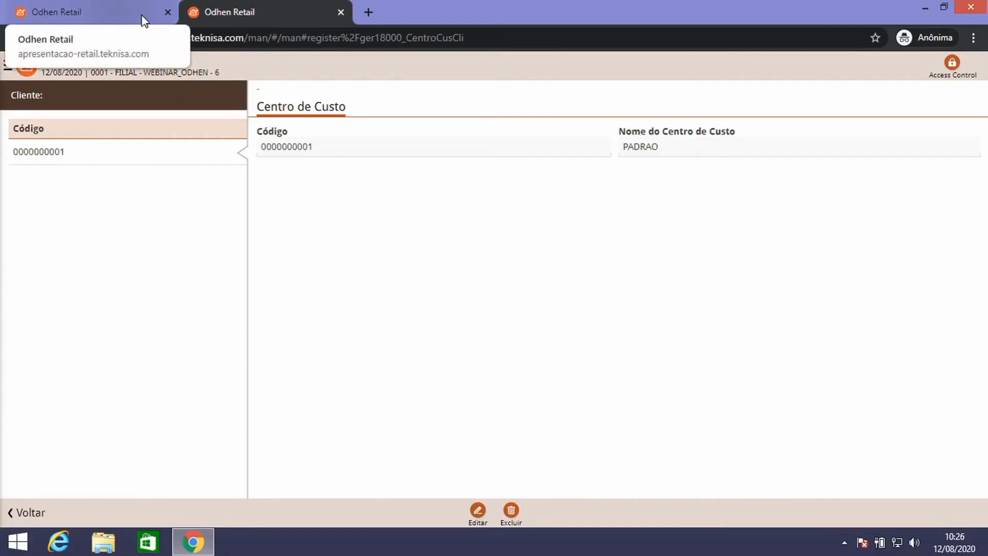
{"action": "double_click", "coordinate": [673, 148]}
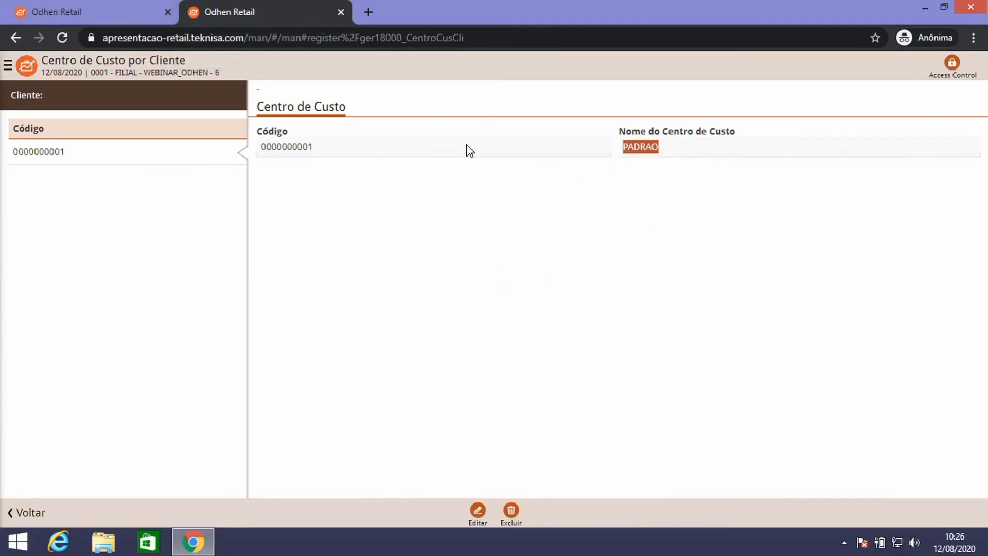
Return to the consumer being registered, refresh the available cost centres, and choose PADRAO as its Centro de Custo.
{"action": "left_click", "coordinate": [100, 10]}
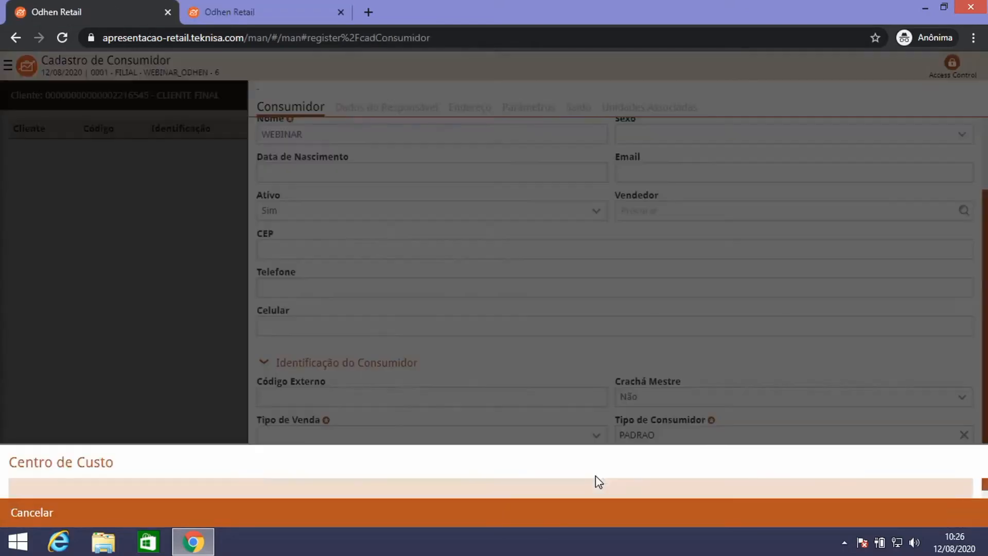
{"action": "left_click", "coordinate": [596, 473]}
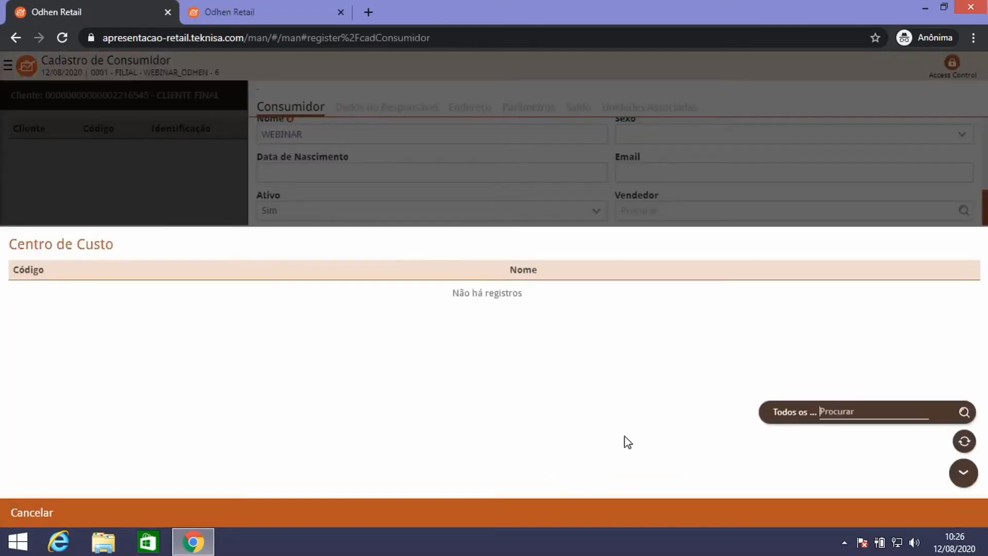
{"action": "left_click", "coordinate": [965, 441]}
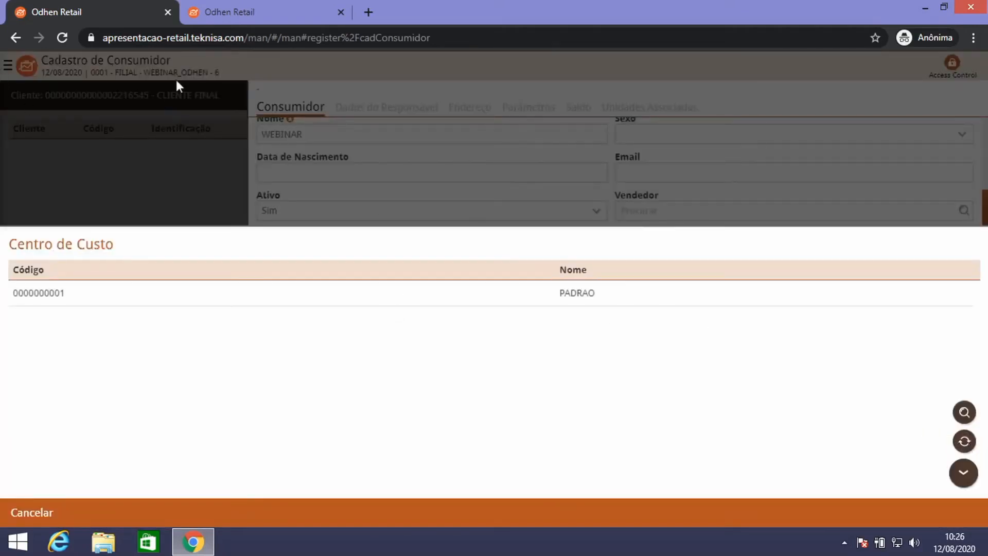
{"action": "left_click", "coordinate": [181, 298]}
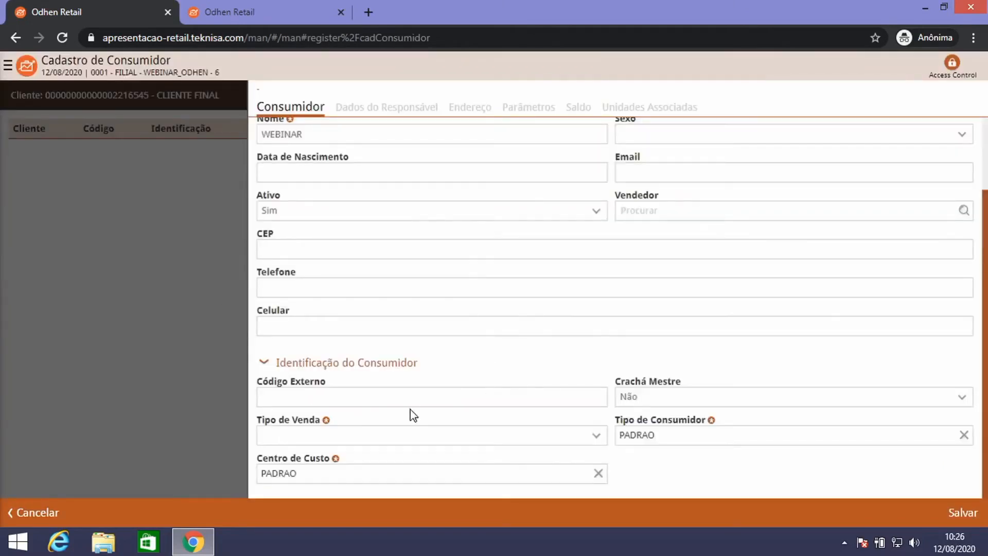
Look through the Tipo de Venda options and set the consumer's sale type to 7 - Todos.
{"action": "left_click", "coordinate": [407, 436]}
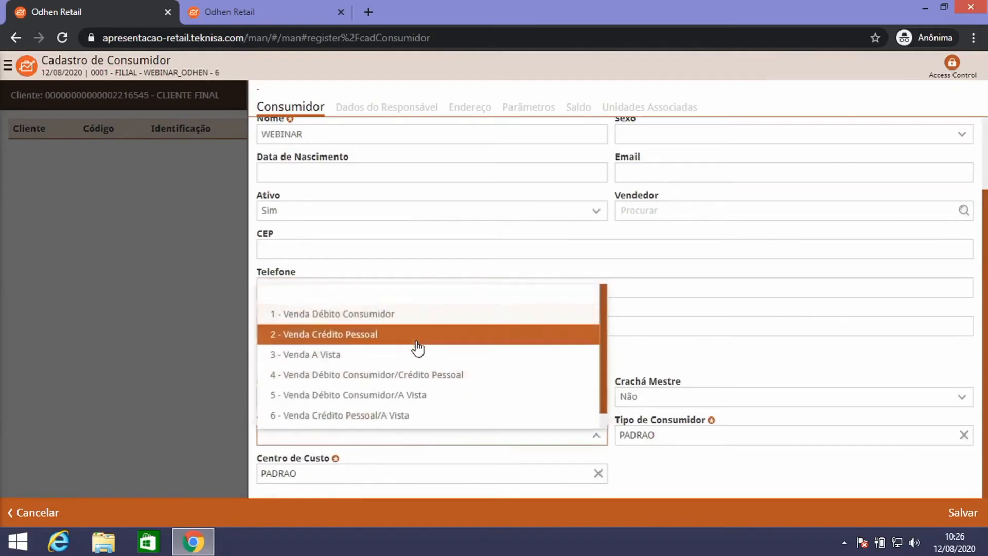
{"action": "left_click", "coordinate": [404, 311]}
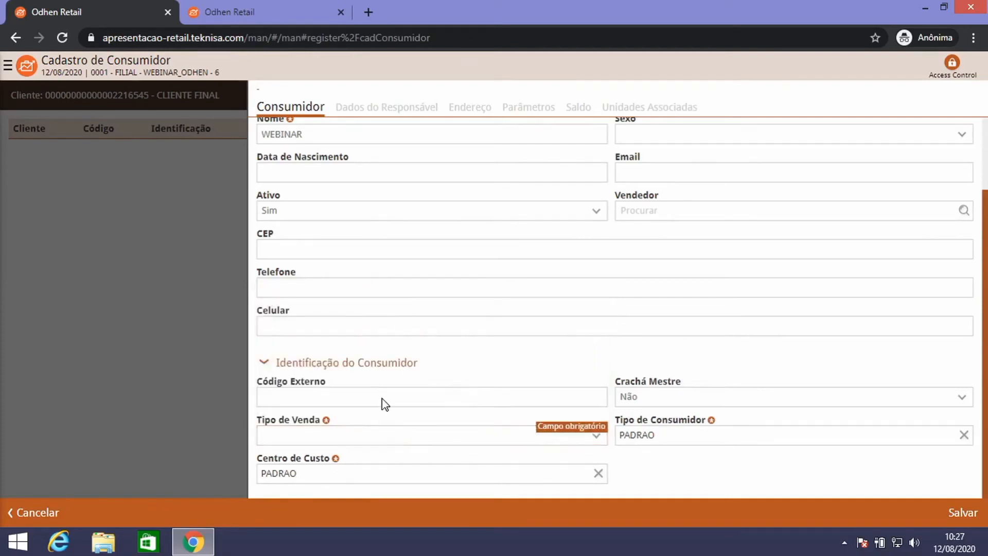
{"action": "left_click", "coordinate": [596, 438]}
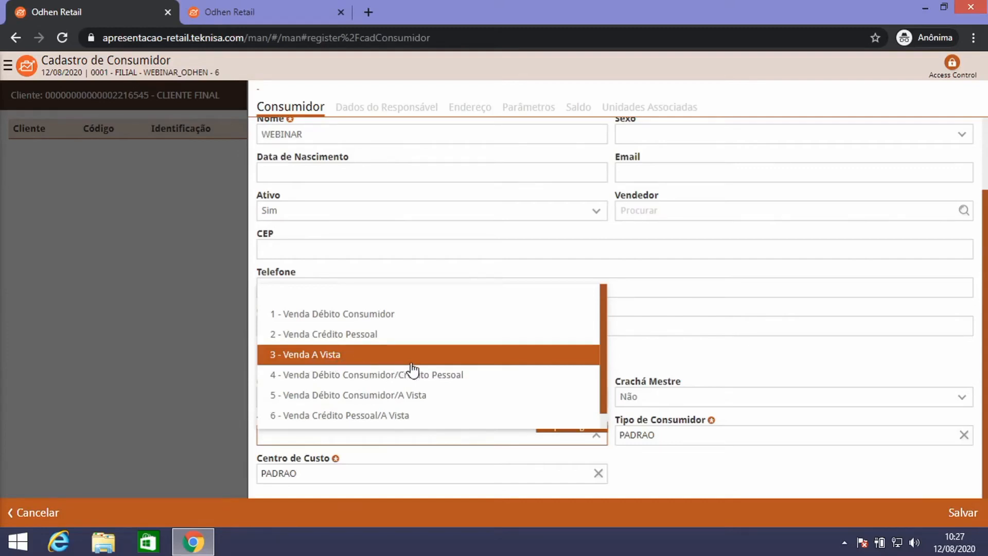
{"action": "scroll", "coordinate": [419, 354], "scroll_direction": "down", "scroll_amount": 1}
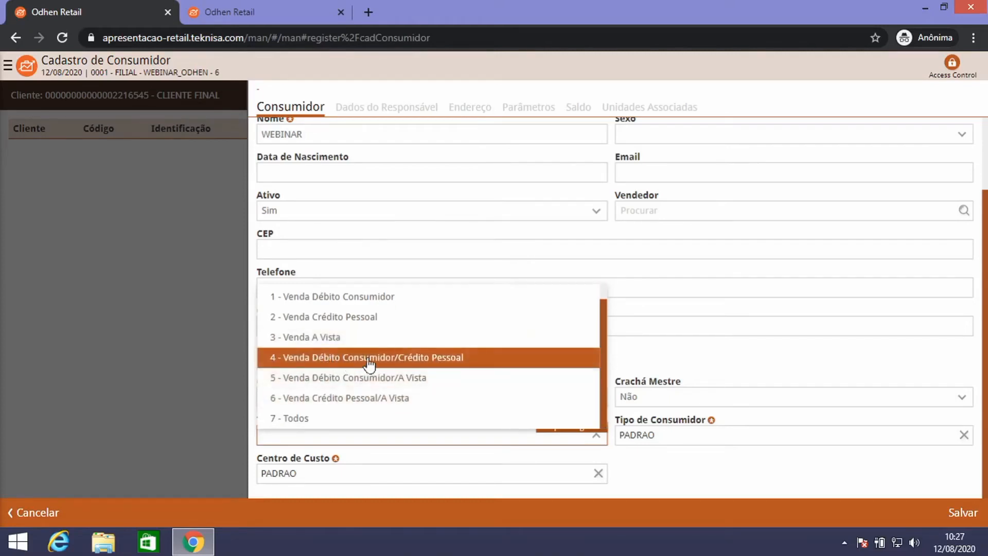
{"action": "scroll", "coordinate": [397, 377], "scroll_direction": "up", "scroll_amount": 1}
{"action": "scroll", "coordinate": [397, 383], "scroll_direction": "down", "scroll_amount": 1}
{"action": "left_click", "coordinate": [308, 419]}
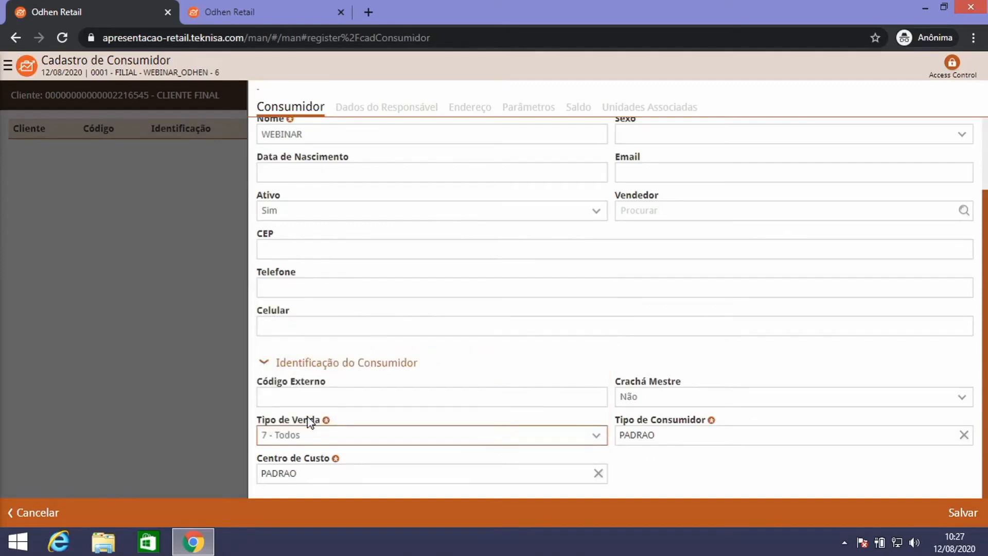
Set the consumer's Tipo de Venda to 4 - Venda Débito Consumidor/Crédito Pessoal.
{"action": "left_click", "coordinate": [414, 438]}
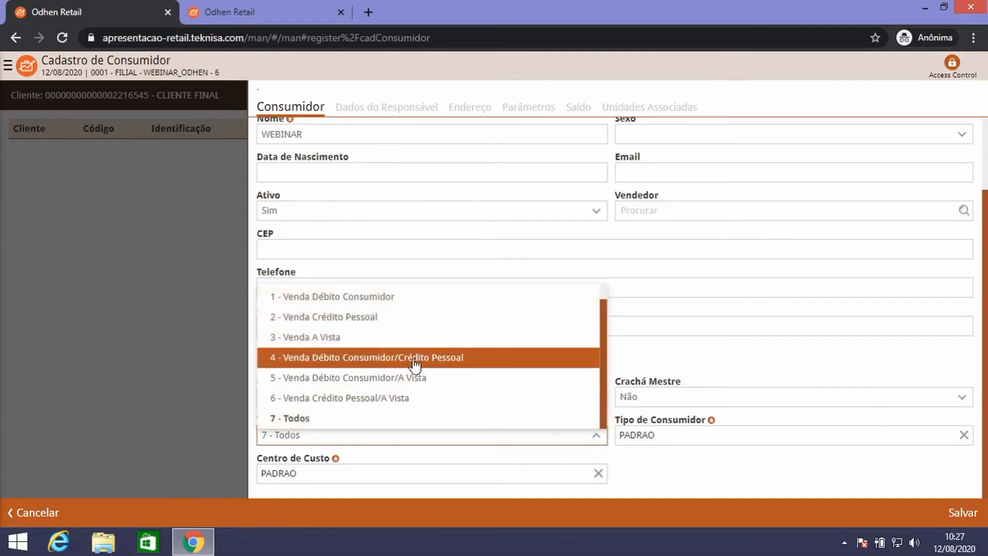
{"action": "left_click", "coordinate": [455, 363]}
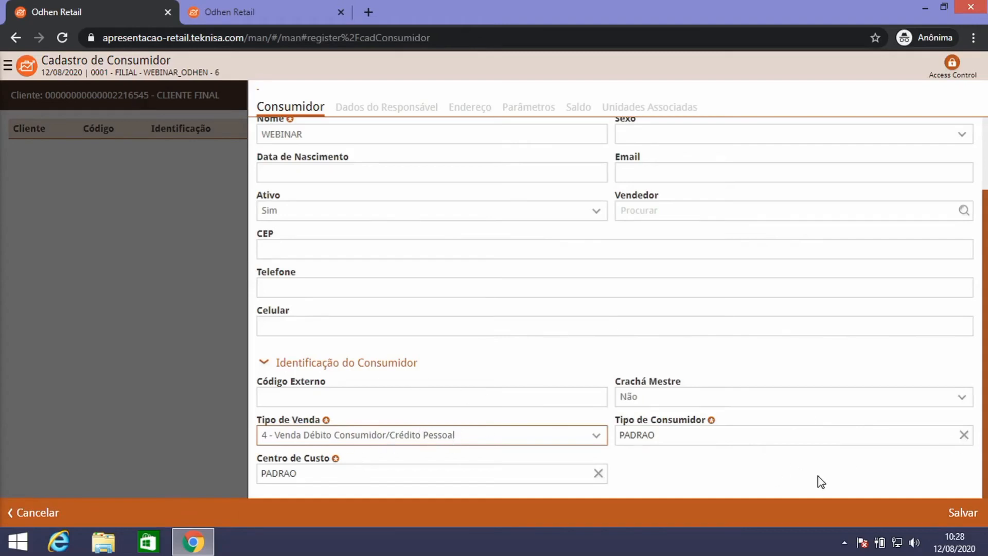
Save the new consumer WEBINAR registered for CLIENTE FINAL.
{"action": "left_click", "coordinate": [962, 514]}
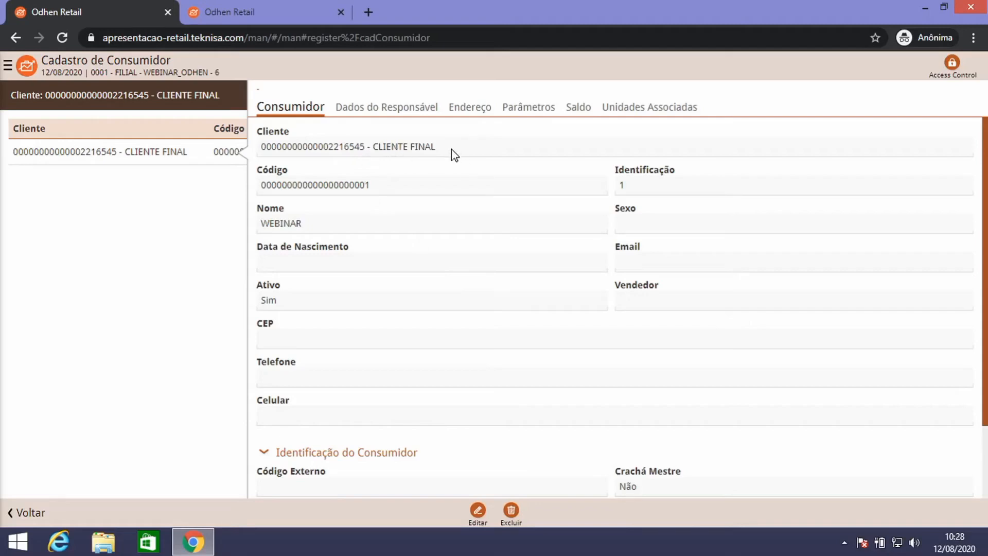
{"action": "left_click_drag", "start_coordinate": [452, 155], "coordinate": [268, 157]}
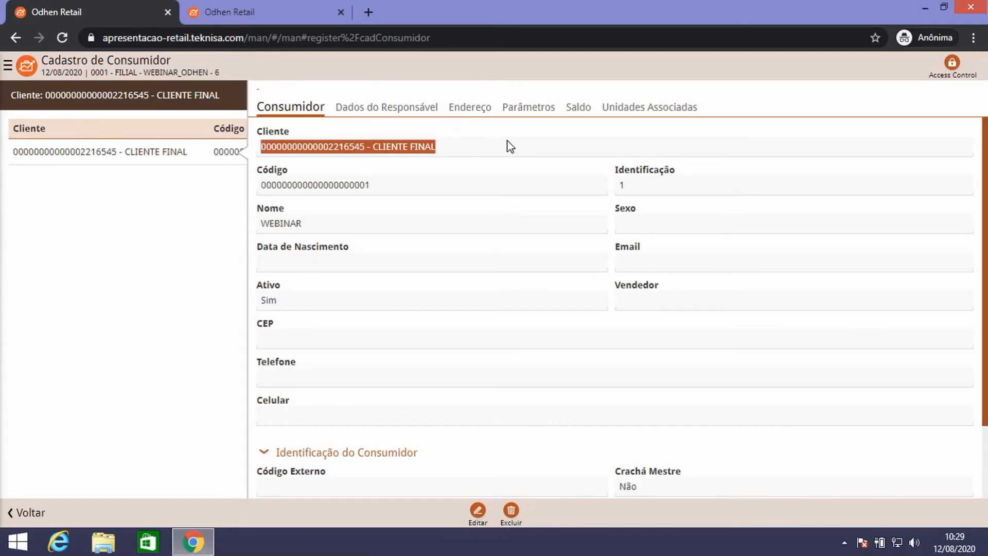
Edit the saved consumer's Saldo settings and set Verificar saldo do Consumidor to Sim.
{"action": "left_click", "coordinate": [577, 108]}
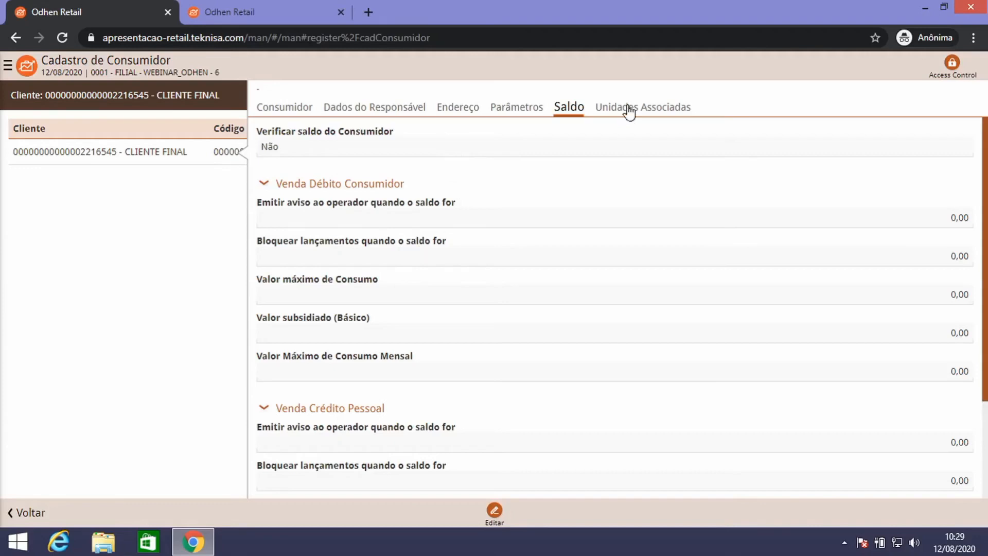
{"action": "left_click", "coordinate": [494, 512]}
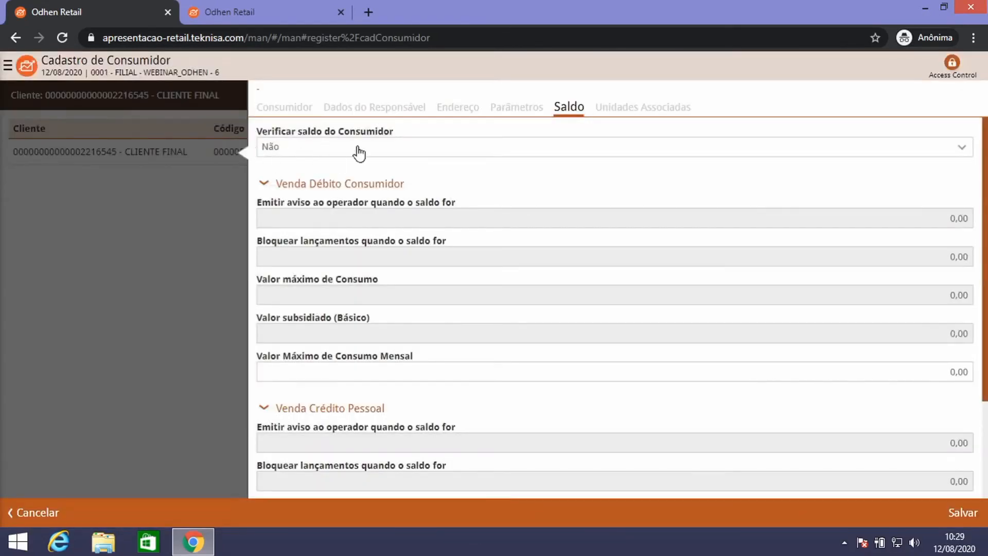
{"action": "left_click", "coordinate": [358, 153]}
{"action": "left_click", "coordinate": [326, 165]}
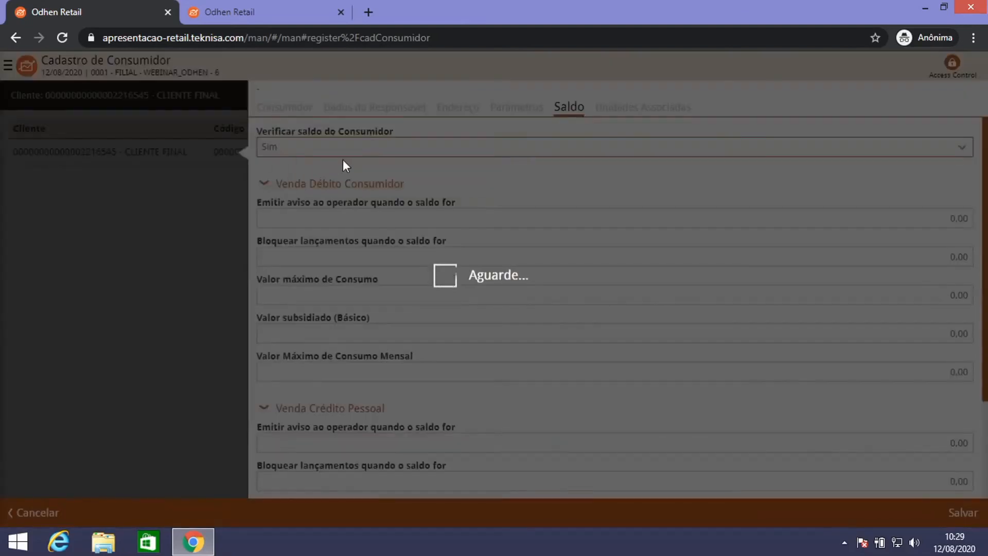
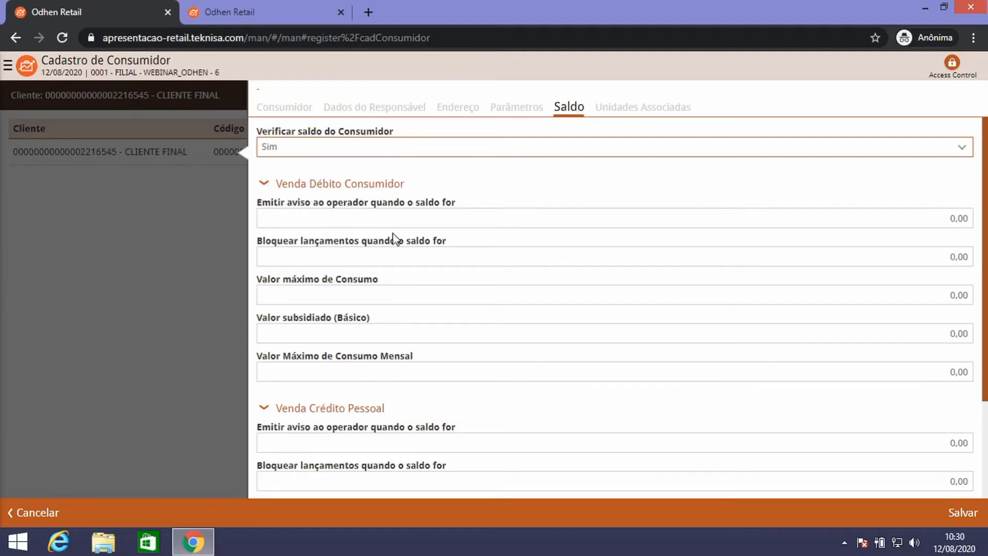
{"action": "scroll", "coordinate": [398, 234], "scroll_direction": "down", "scroll_amount": 3}
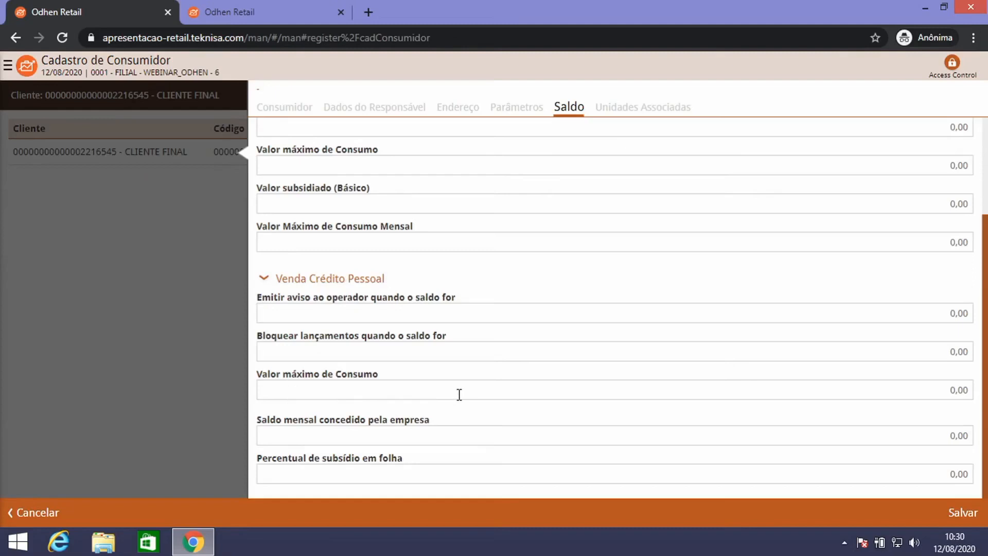
{"action": "scroll", "coordinate": [463, 391], "scroll_direction": "up", "scroll_amount": 3}
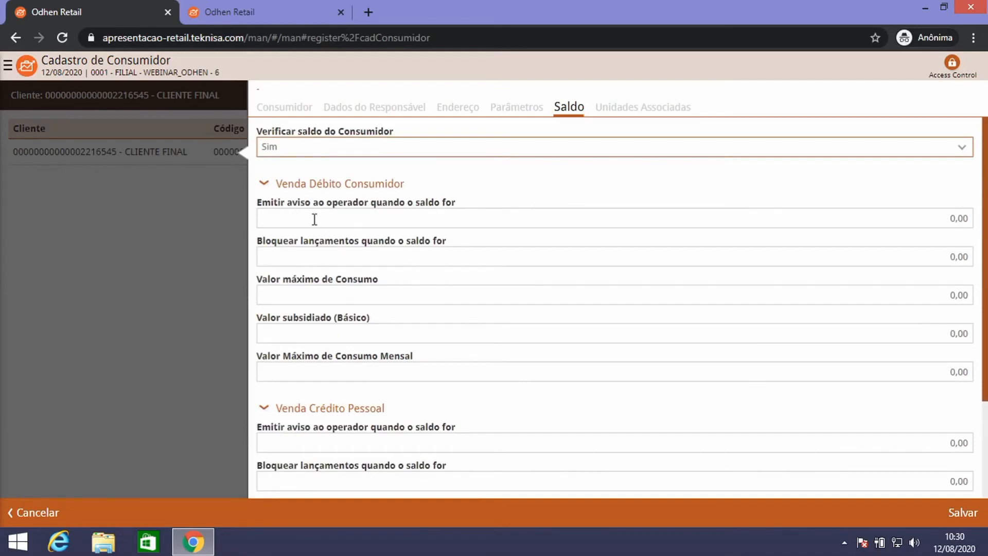
Under Venda Débito Consumidor, set the balance that triggers the operator warning to 150,00.
{"action": "left_click", "coordinate": [911, 214]}
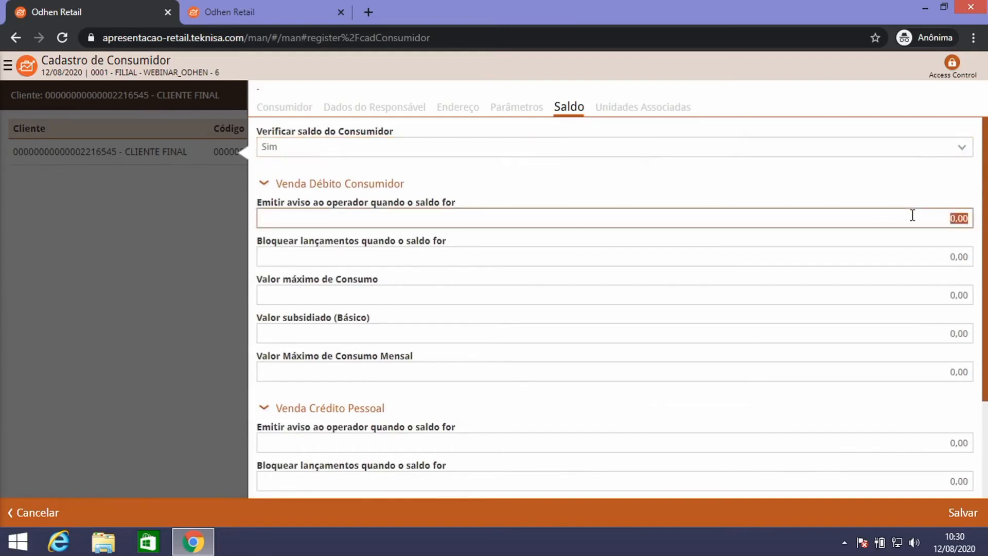
{"action": "type", "text": "150"}
{"action": "key", "text": "Tab"}
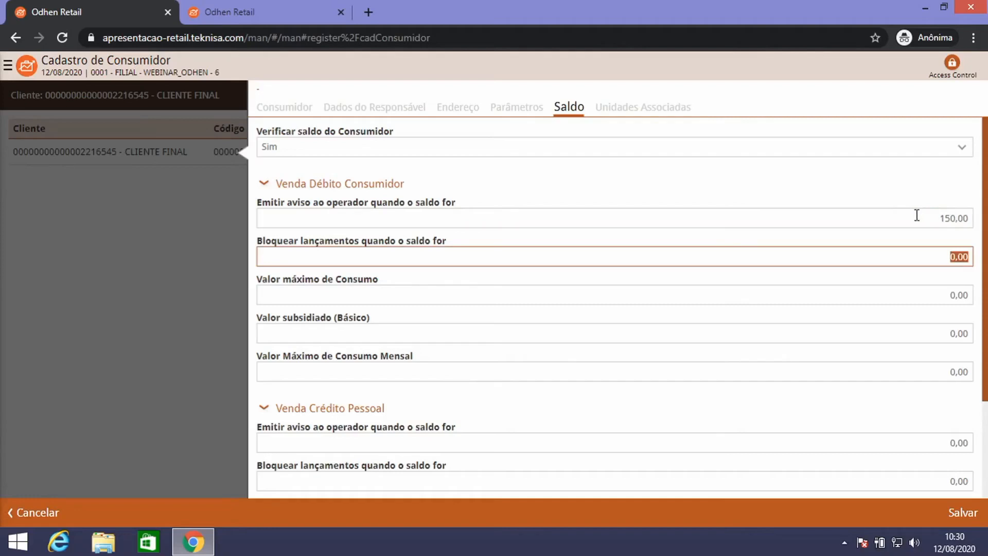
{"action": "left_click", "coordinate": [931, 219]}
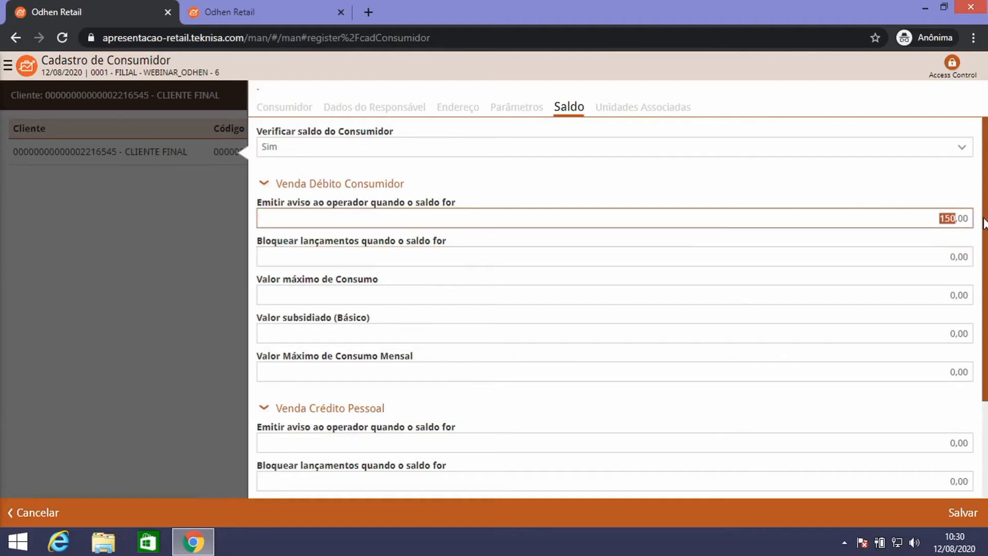
{"action": "type", "text": "0"}
{"action": "type", "text": "15"}
Under Venda Débito Consumidor, block entries at a balance of -200,00 and set Valor máximo de Consumo to 50,00.
{"action": "left_click", "coordinate": [909, 254]}
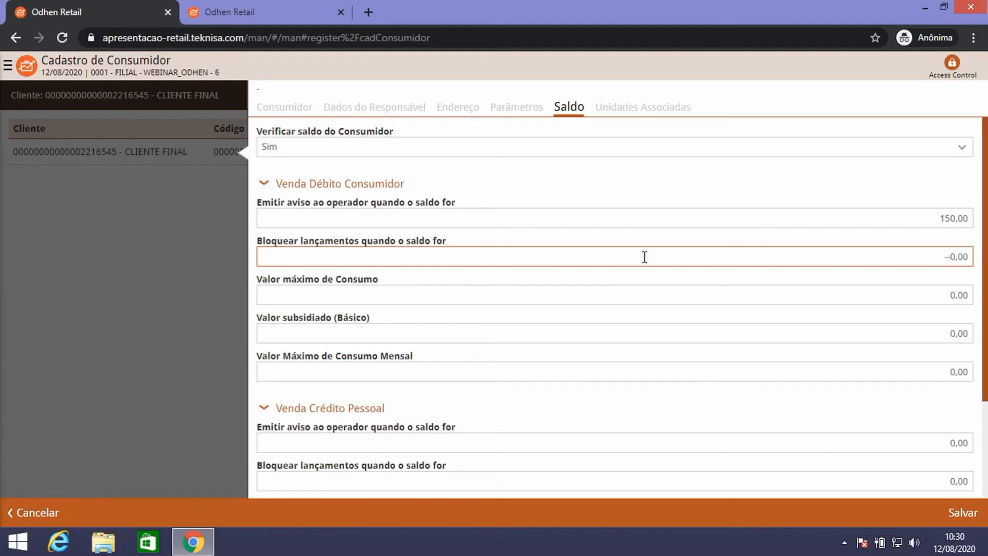
{"action": "type", "text": "200"}
{"action": "key", "text": "Delete"}
{"action": "left_click", "coordinate": [341, 297]}
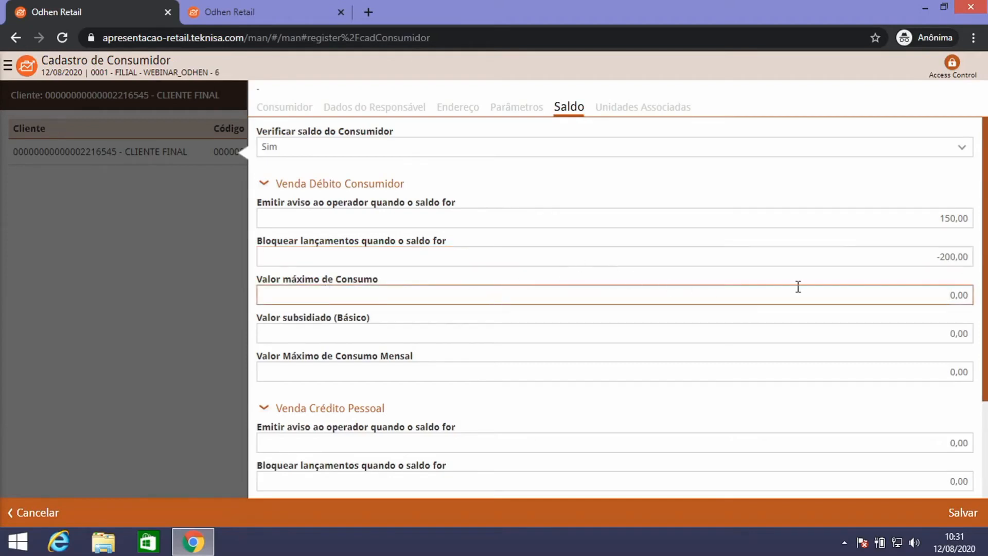
{"action": "left_click_drag", "start_coordinate": [927, 297], "coordinate": [984, 295]}
{"action": "left_click", "coordinate": [894, 337]}
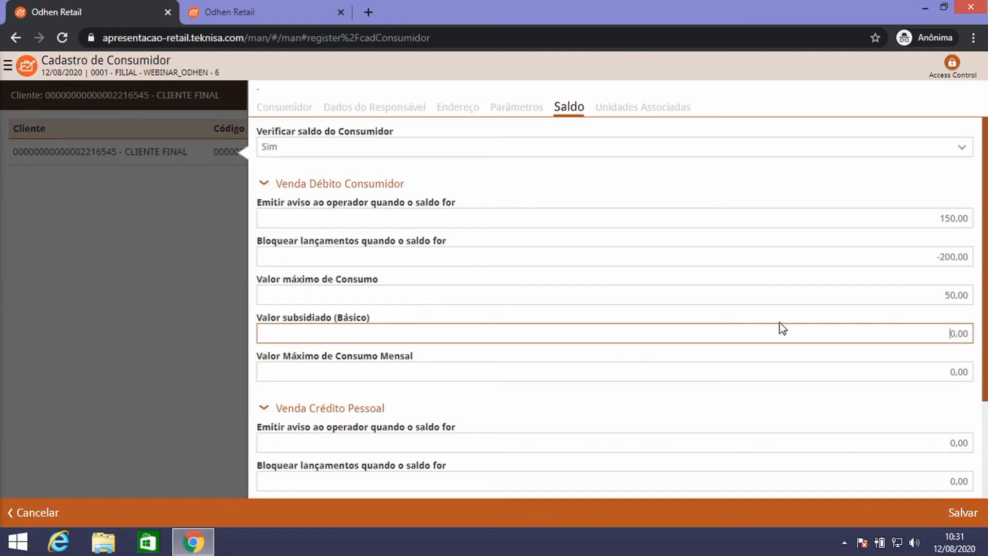
{"action": "left_click", "coordinate": [384, 320]}
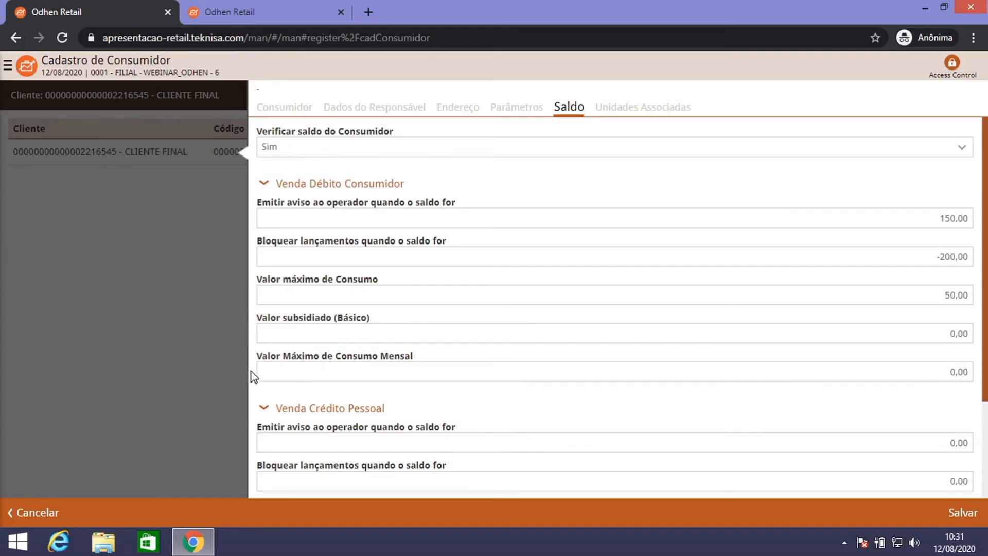
Try 200 as the Valor Máximo de Consumo Mensal and reset it to 0.
{"action": "left_click", "coordinate": [921, 372]}
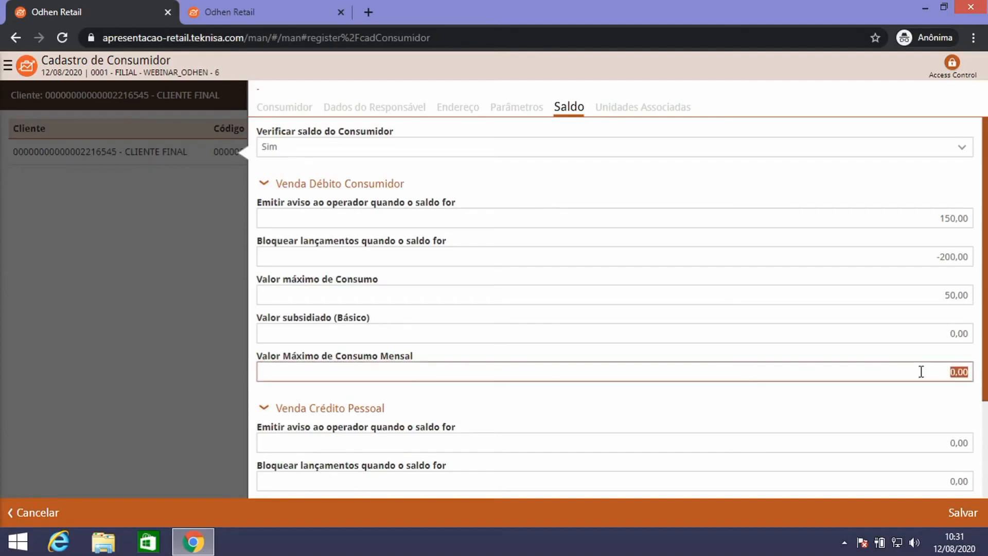
{"action": "type", "text": "200"}
{"action": "key", "text": "BackSpace"}
{"action": "key", "text": "BackSpace"}
{"action": "key", "text": "BackSpace"}
{"action": "type", "text": "0"}
{"action": "key", "text": "Tab"}
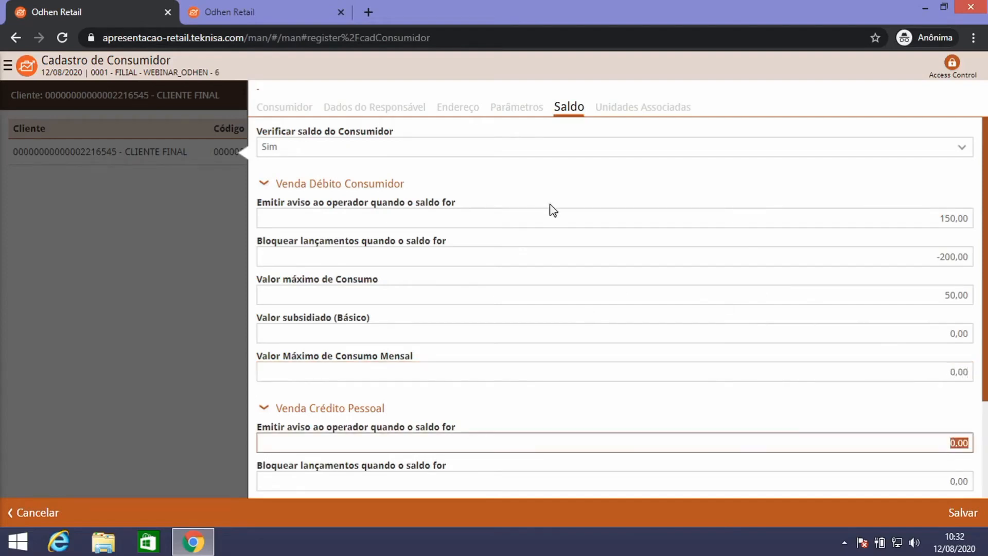
Try -200 as the entry-blocking balance under Venda Crédito Pessoal and reset it to 0.
{"action": "scroll", "coordinate": [603, 228], "scroll_direction": "down", "scroll_amount": 2}
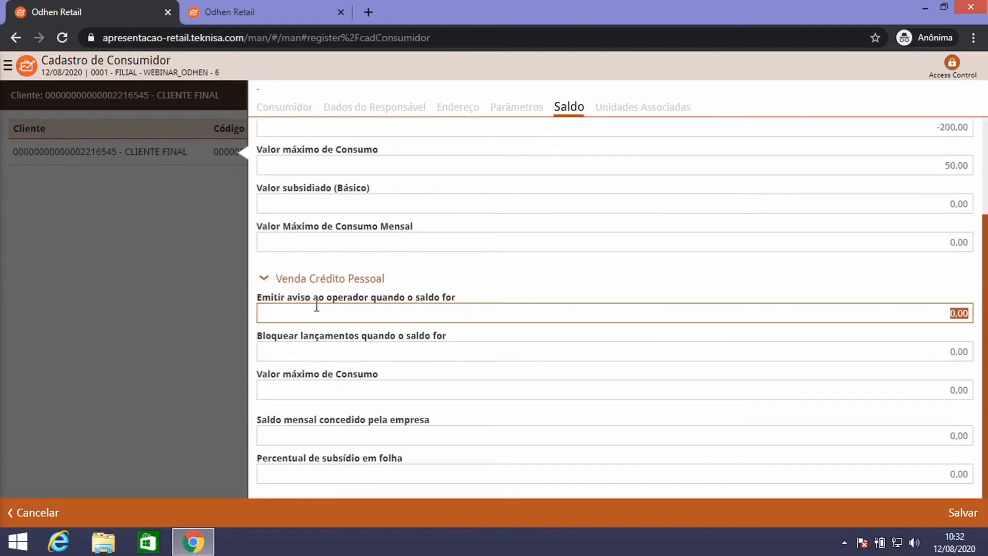
{"action": "scroll", "coordinate": [316, 258], "scroll_direction": "up", "scroll_amount": 2}
{"action": "scroll", "coordinate": [443, 265], "scroll_direction": "down", "scroll_amount": 2}
{"action": "left_click", "coordinate": [881, 360]}
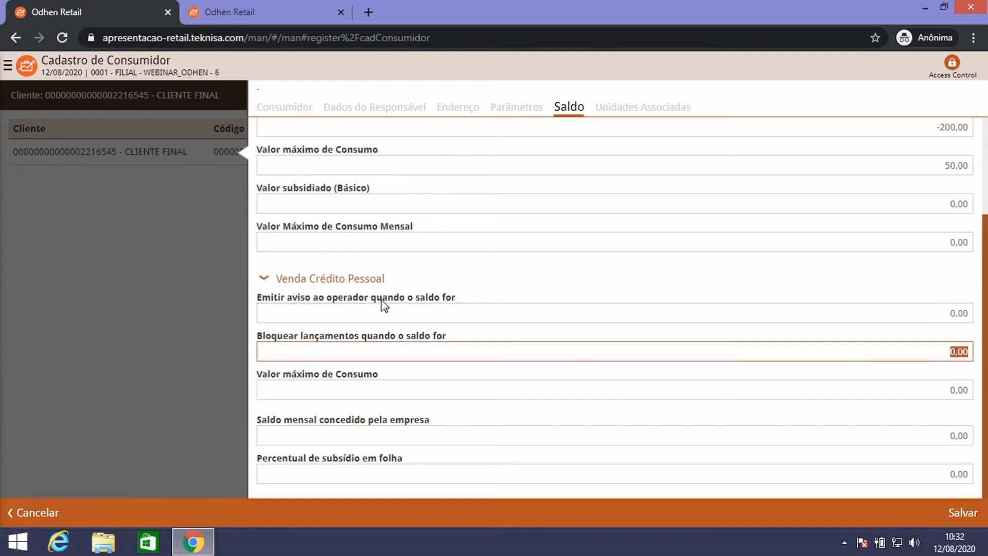
{"action": "type", "text": "-200"}
{"action": "key", "text": "BackSpace"}
{"action": "key", "text": "BackSpace"}
{"action": "key", "text": "BackSpace"}
{"action": "type", "text": "0"}
{"action": "key", "text": "Tab"}
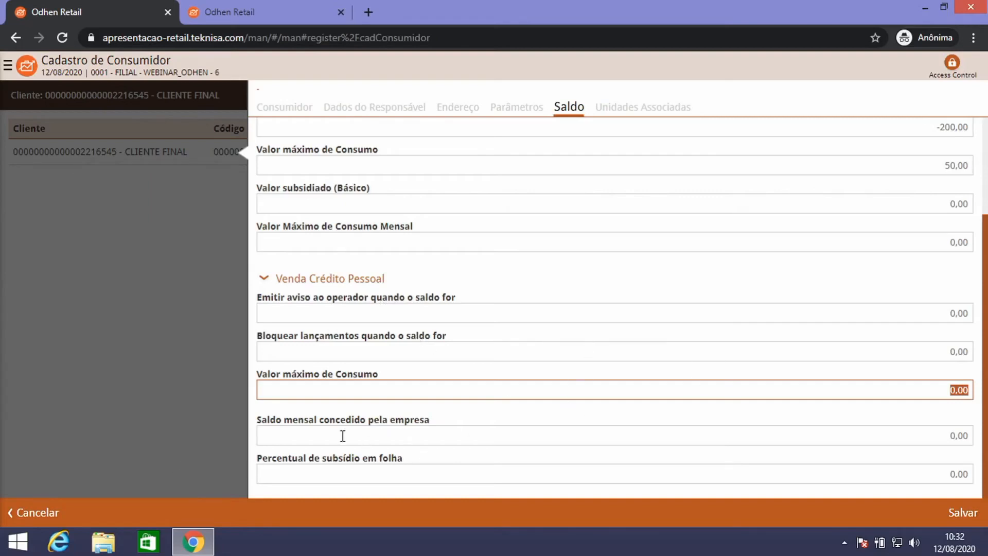
Try 500 and 200 as the Saldo mensal concedido pela empresa, and 100 as the Percentual de subsídio em folha.
{"action": "left_click", "coordinate": [932, 429]}
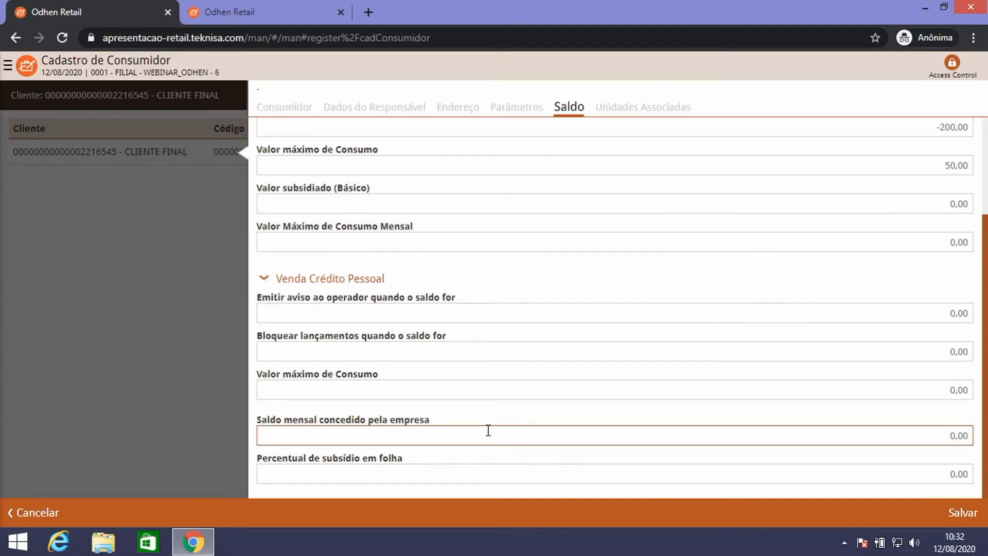
{"action": "double_click", "coordinate": [935, 443]}
{"action": "type", "text": "500"}
{"action": "double_click", "coordinate": [952, 437]}
{"action": "type", "text": "200"}
{"action": "left_click", "coordinate": [942, 467]}
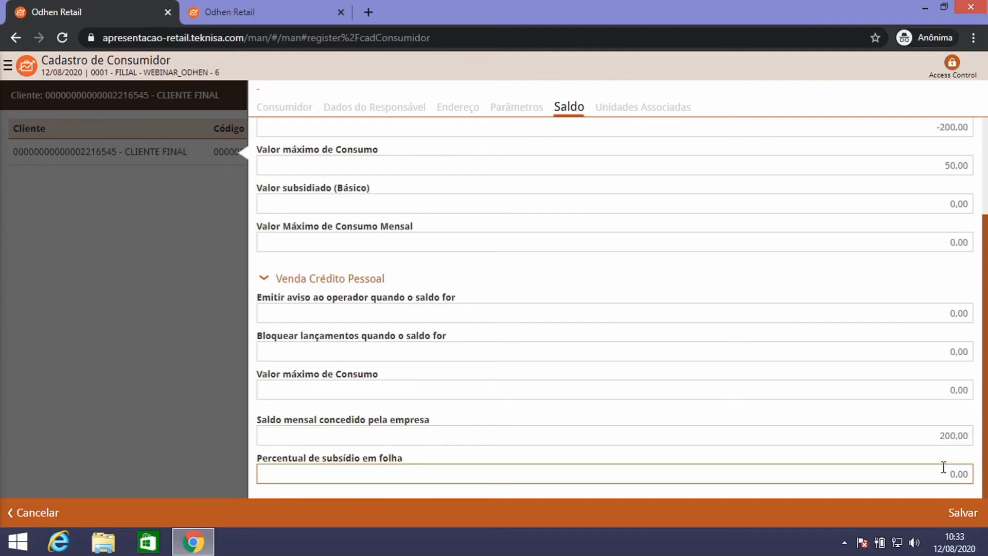
{"action": "type", "text": "100"}
Reset the company-granted monthly balance and the payroll subsidy percentage to 0, and save the consumer's balance settings.
{"action": "left_click", "coordinate": [925, 438]}
{"action": "type", "text": "0"}
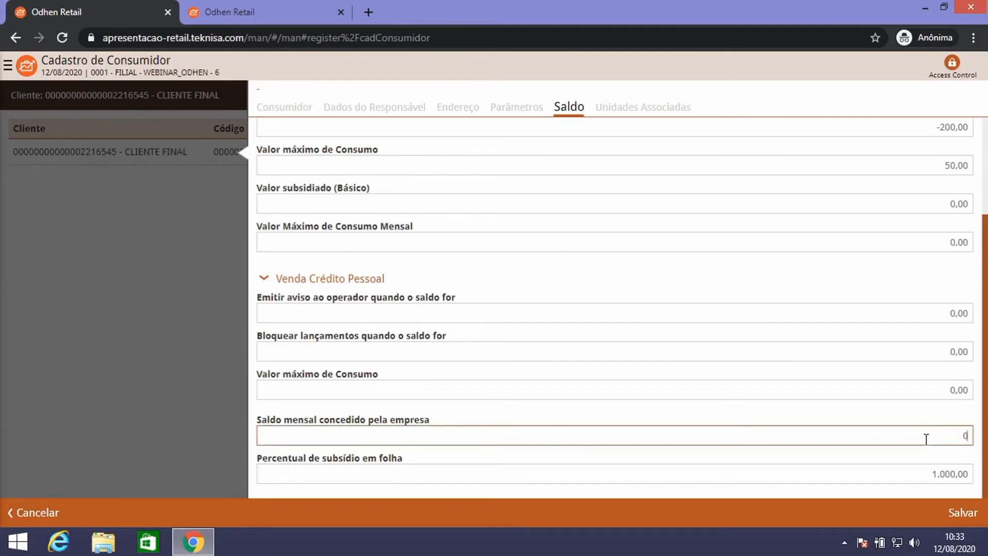
{"action": "left_click", "coordinate": [945, 482]}
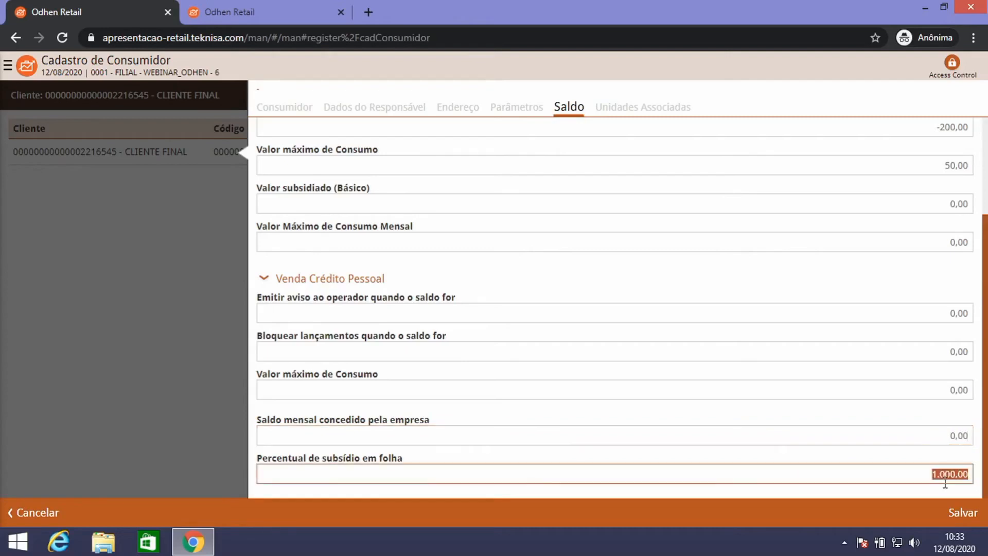
{"action": "type", "text": "0"}
{"action": "left_click", "coordinate": [962, 515]}
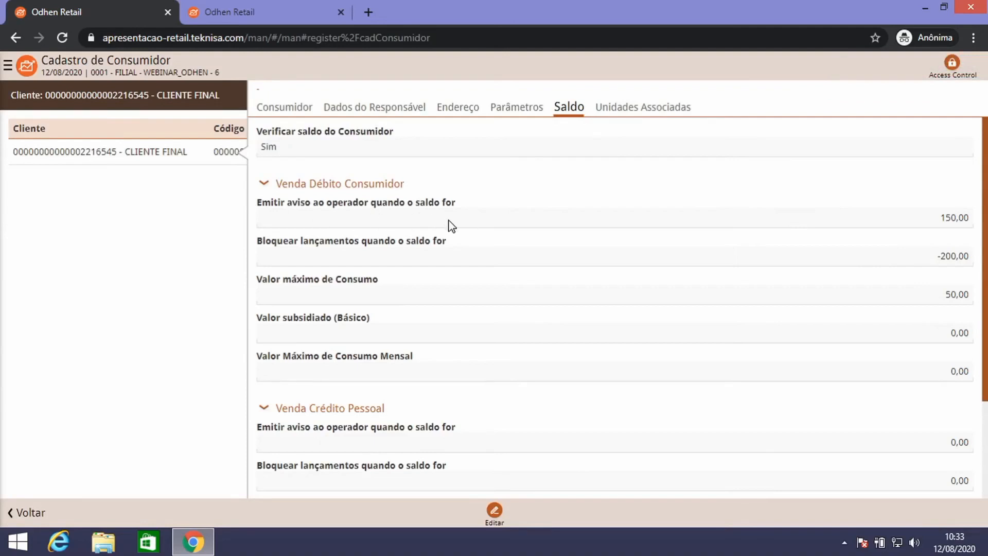
Review the saved Venda Débito Consumidor and Venda Crédito Pessoal limits, and return to the consumer list.
{"action": "left_click_drag", "start_coordinate": [936, 257], "coordinate": [970, 256]}
{"action": "scroll", "coordinate": [417, 216], "scroll_direction": "down", "scroll_amount": 1}
{"action": "scroll", "coordinate": [417, 216], "scroll_direction": "down", "scroll_amount": 1}
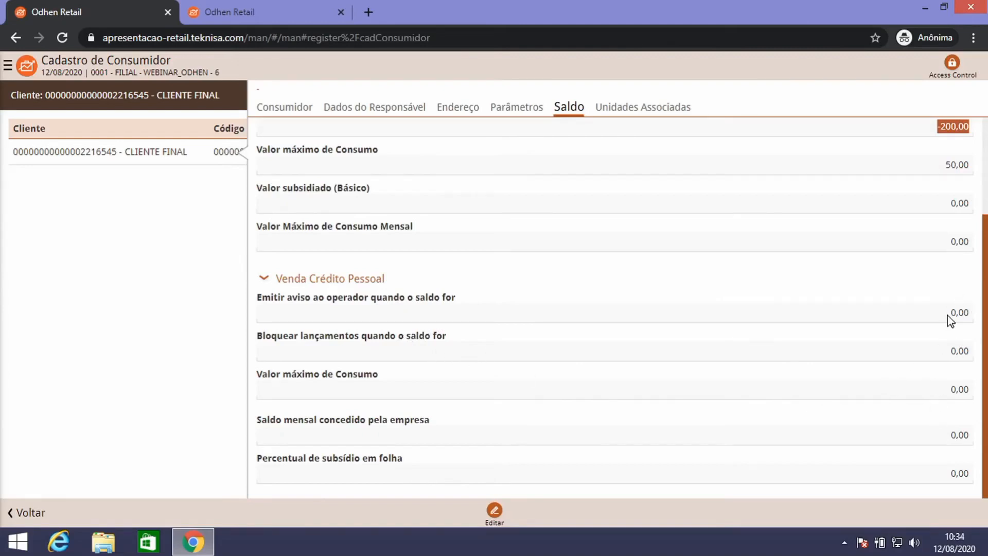
{"action": "scroll", "coordinate": [537, 316], "scroll_direction": "up", "scroll_amount": 3}
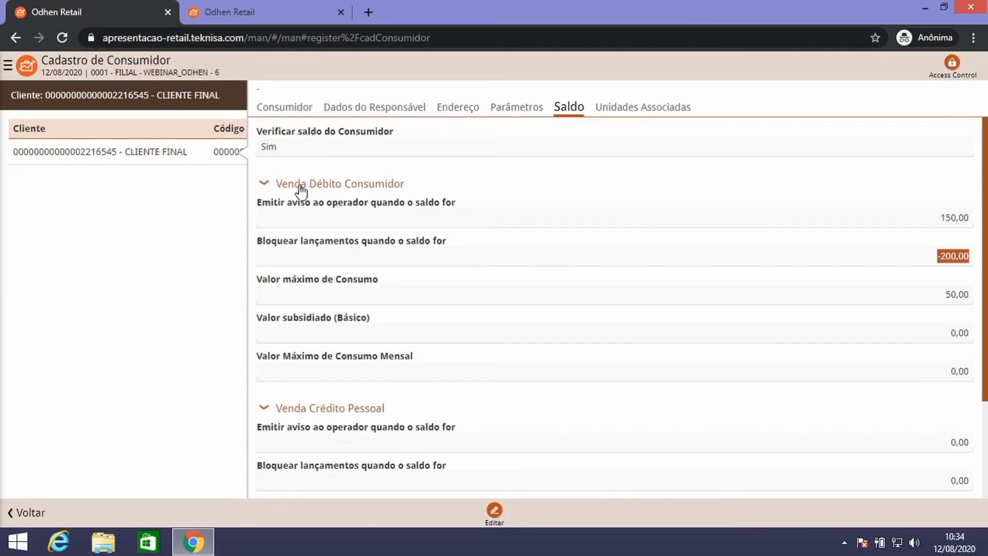
{"action": "scroll", "coordinate": [821, 358], "scroll_direction": "down", "scroll_amount": 3}
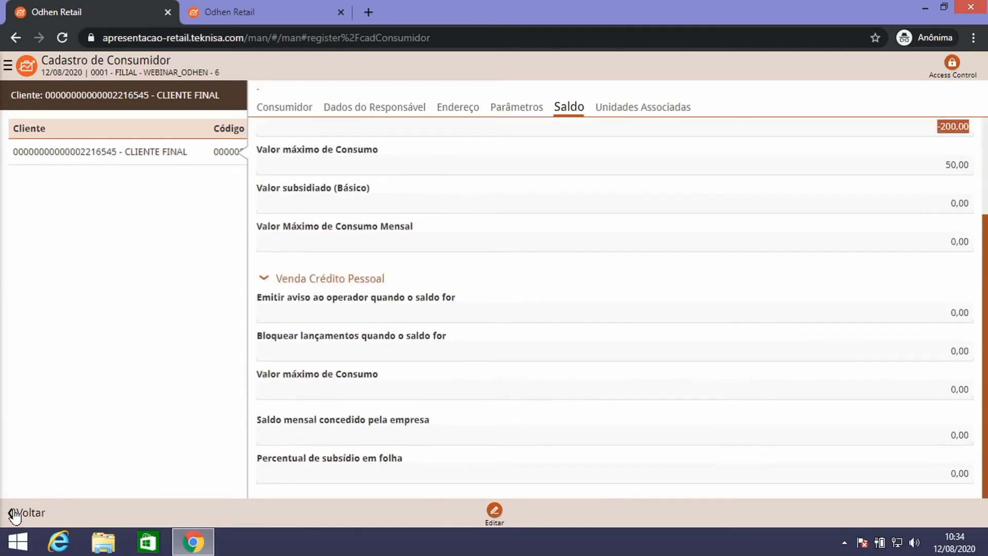
{"action": "left_click", "coordinate": [12, 512]}
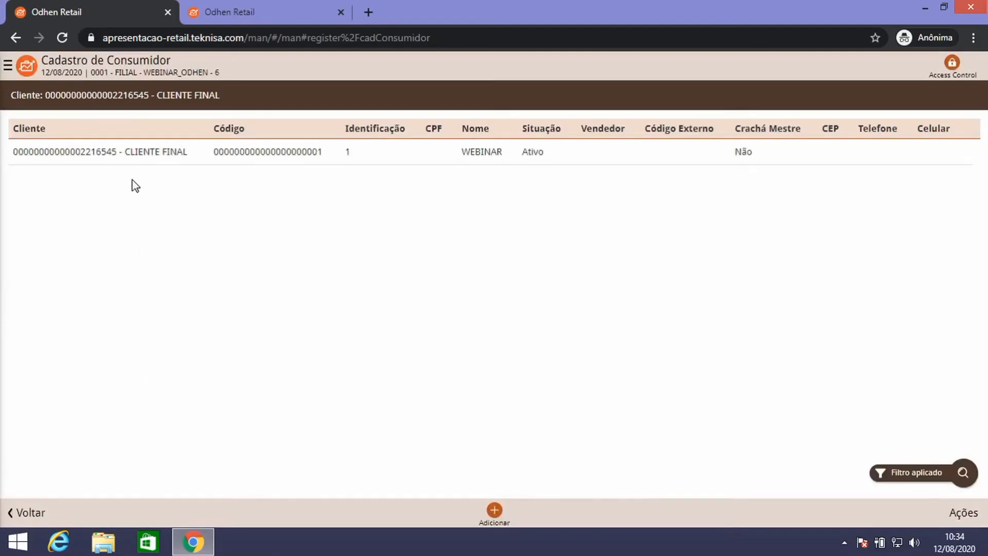
Search the system's screens for CLIEN and open Clientes por Unidade.
{"action": "left_click", "coordinate": [29, 69]}
{"action": "key", "text": "ctrl+shift+Left"}
{"action": "key", "text": "ctrl+shift+Left"}
{"action": "key", "text": "ctrl+shift+Left"}
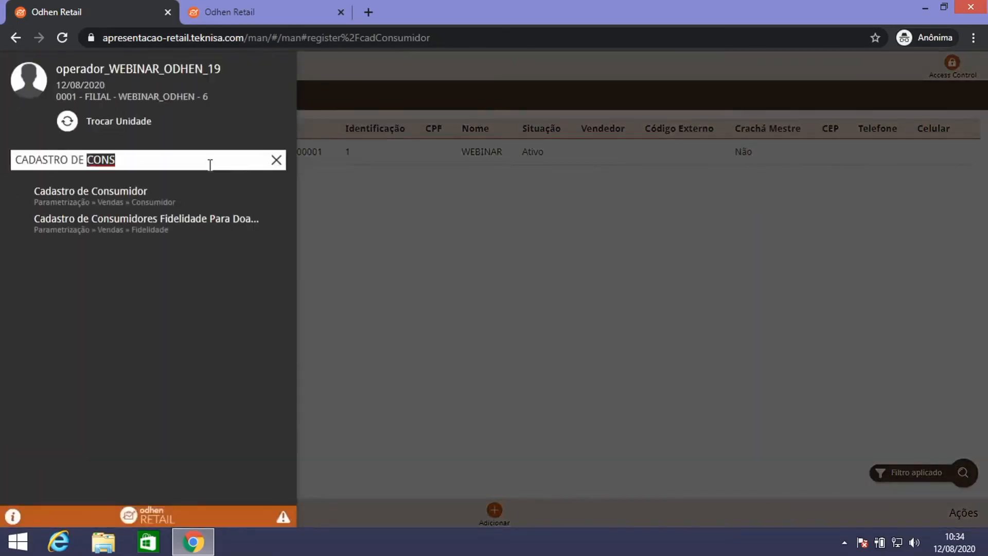
{"action": "type", "text": "CLIEN"}
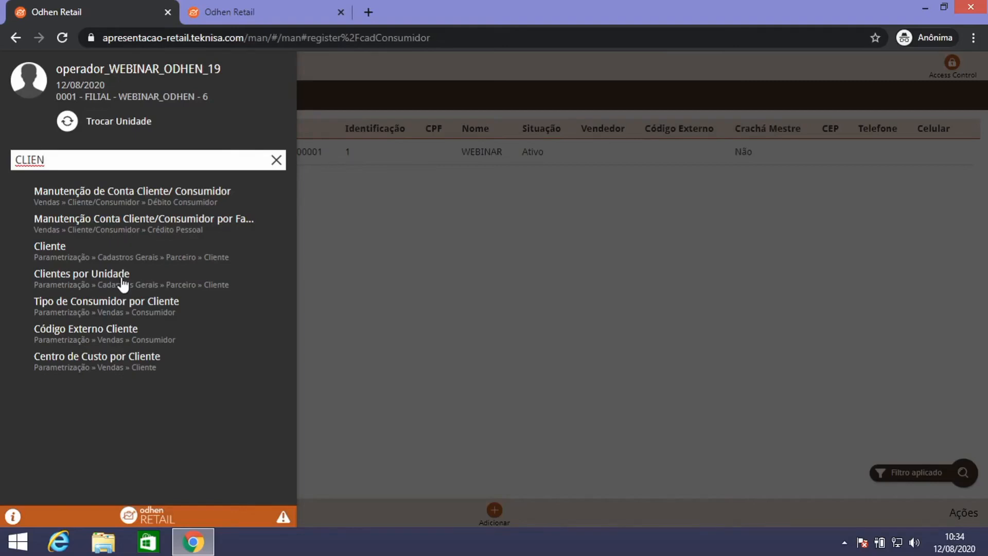
{"action": "left_click", "coordinate": [123, 278]}
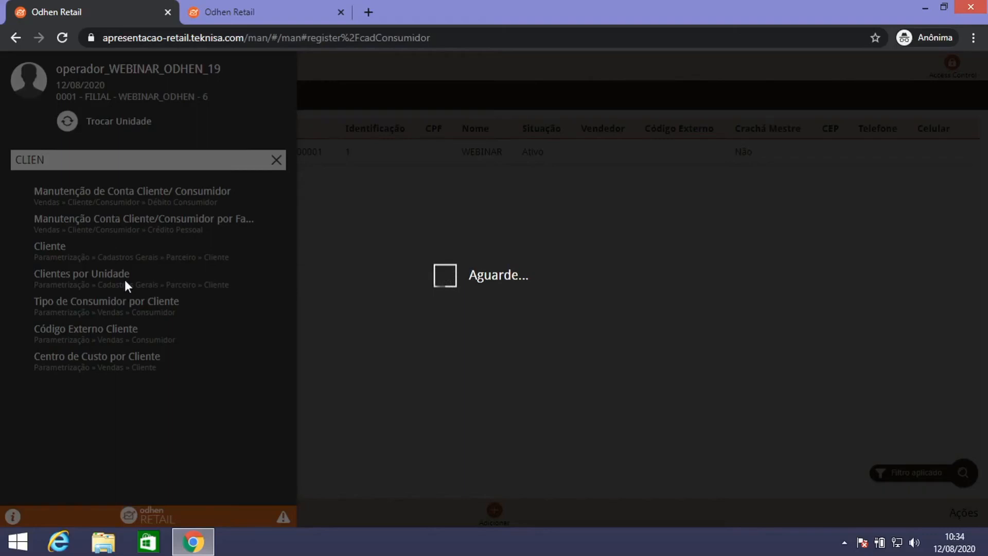
{"action": "left_click", "coordinate": [61, 281]}
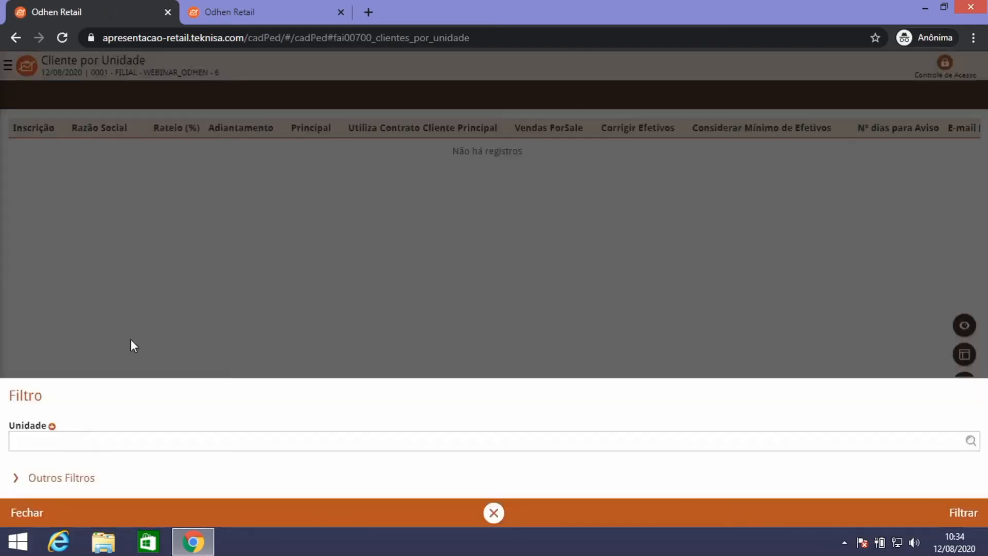
Filter the clients by unit FILIAL - WEBINAR_ODHEN - 6 and look through the list for CLIENTE FINAL.
{"action": "left_click", "coordinate": [122, 442]}
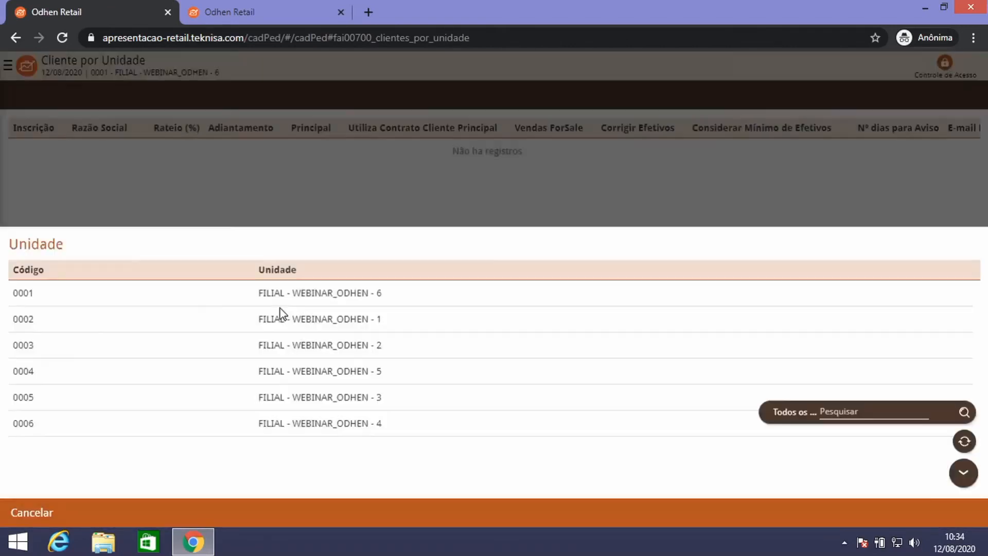
{"action": "left_click", "coordinate": [139, 299]}
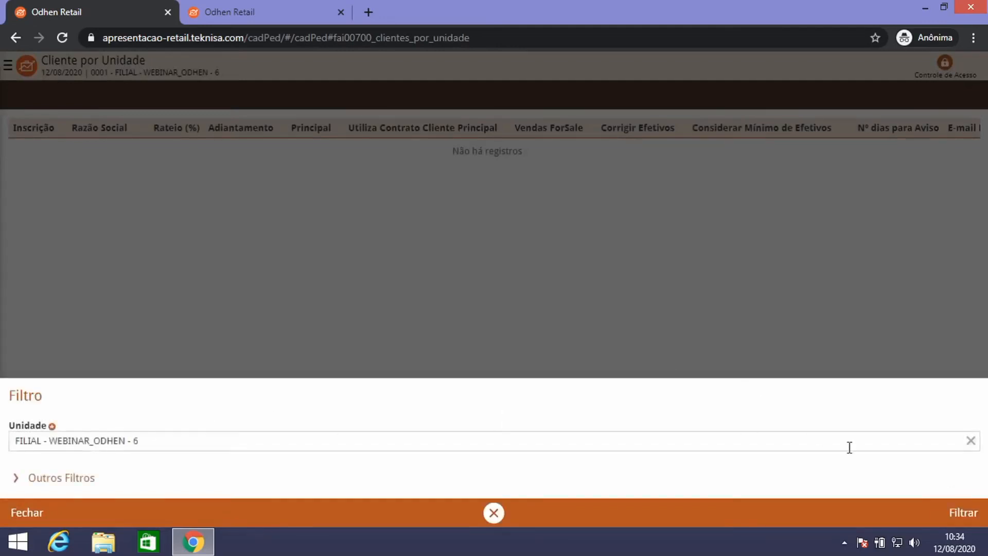
{"action": "left_click", "coordinate": [934, 503]}
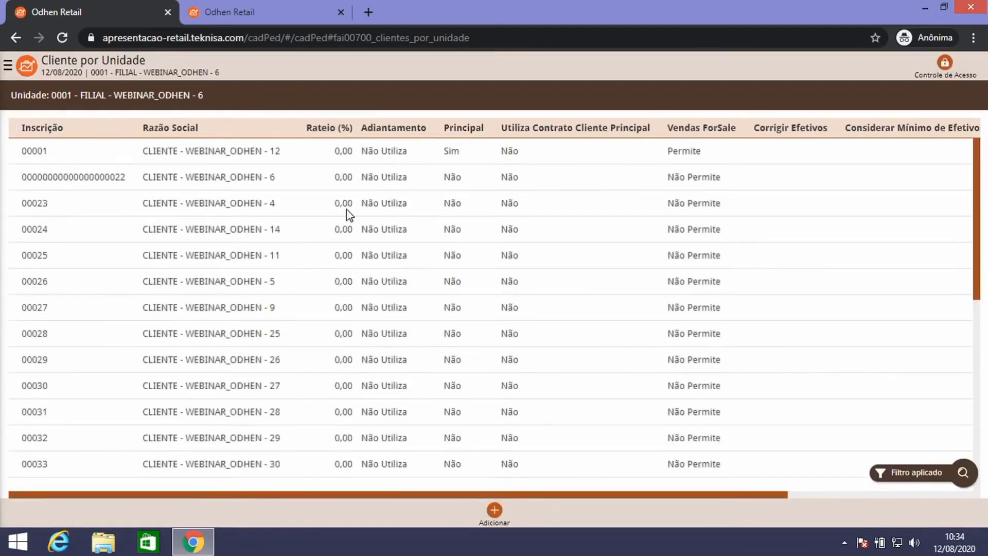
{"action": "scroll", "coordinate": [346, 236], "scroll_direction": "down", "scroll_amount": 5}
{"action": "scroll", "coordinate": [350, 254], "scroll_direction": "up", "scroll_amount": 5}
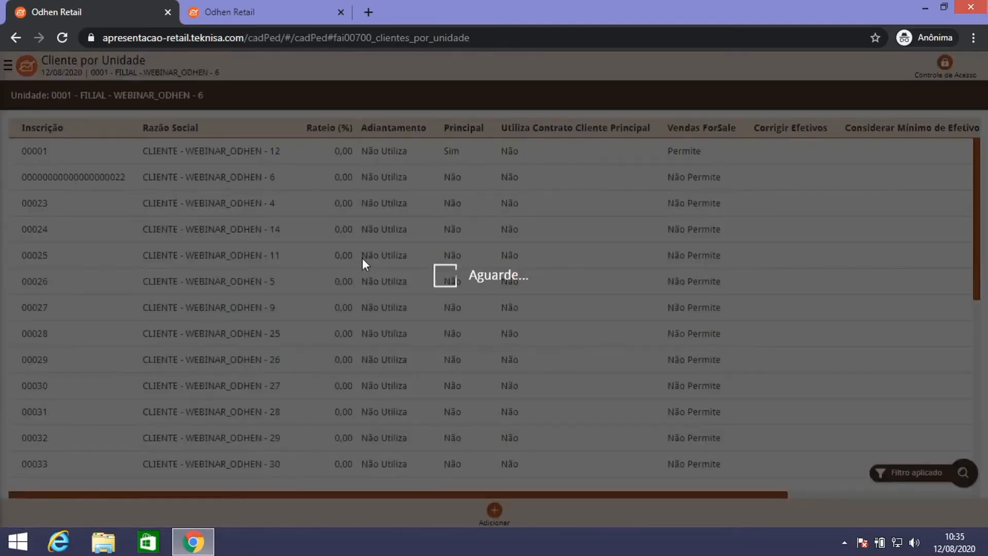
{"action": "scroll", "coordinate": [362, 260], "scroll_direction": "down", "scroll_amount": 15}
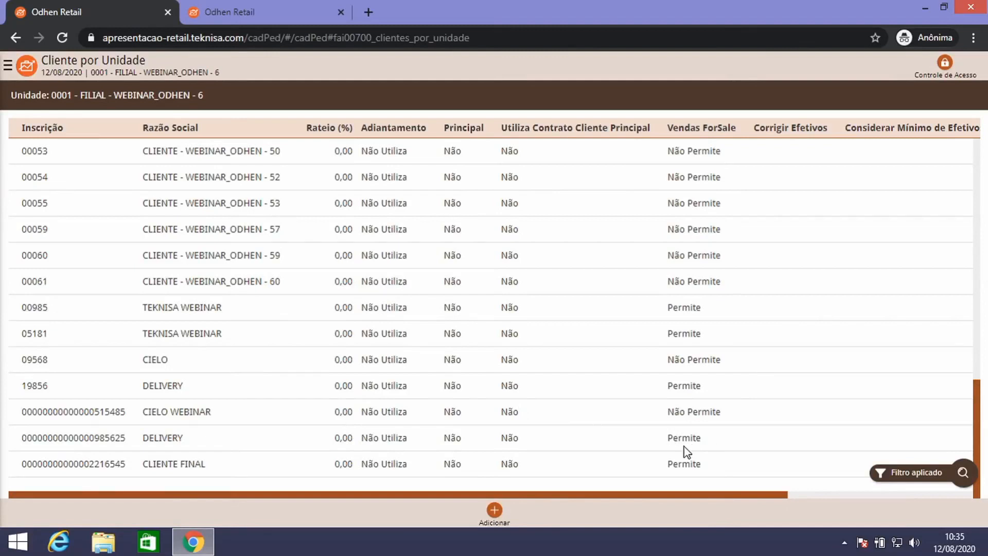
Change the unit filter to FILIAL - WEBINAR_ODHEN - 1 and check its client list for CLIENTE FINAL.
{"action": "left_click", "coordinate": [879, 476]}
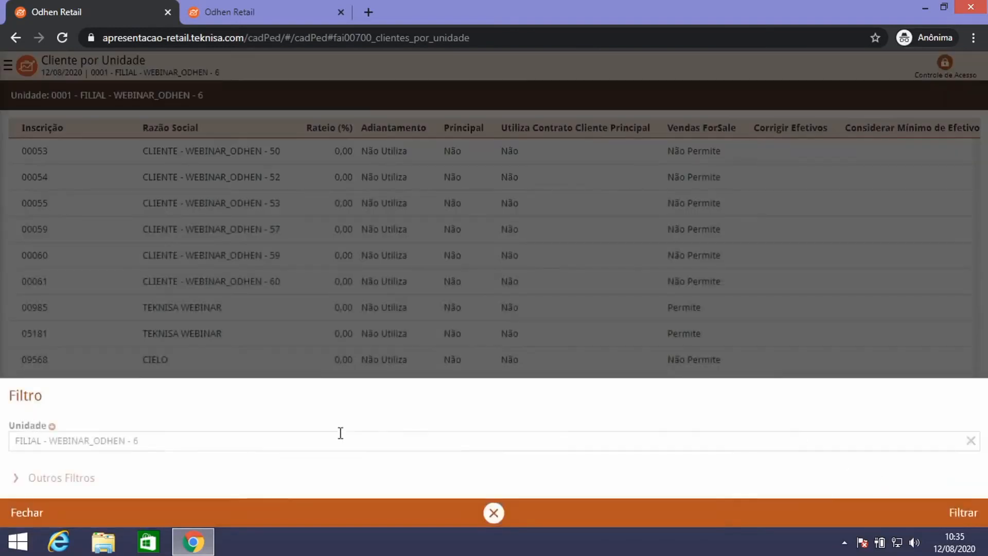
{"action": "left_click", "coordinate": [157, 439]}
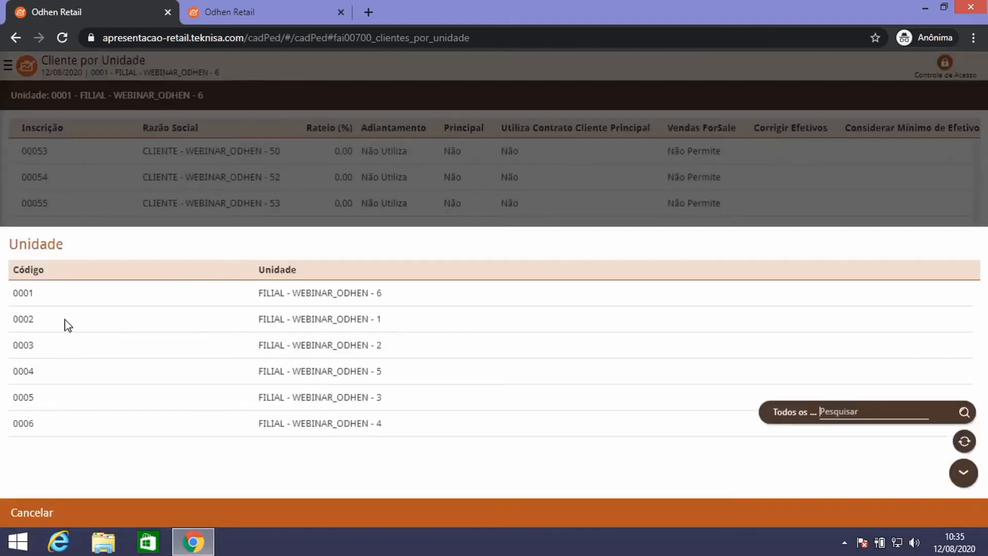
{"action": "left_click", "coordinate": [209, 345]}
{"action": "left_click", "coordinate": [954, 515]}
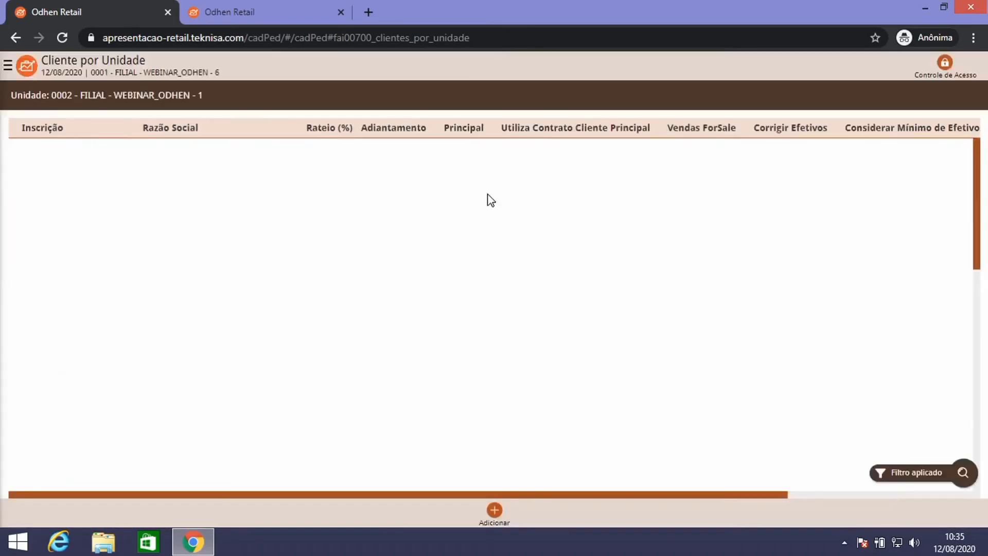
{"action": "scroll", "coordinate": [435, 260], "scroll_direction": "down", "scroll_amount": 10}
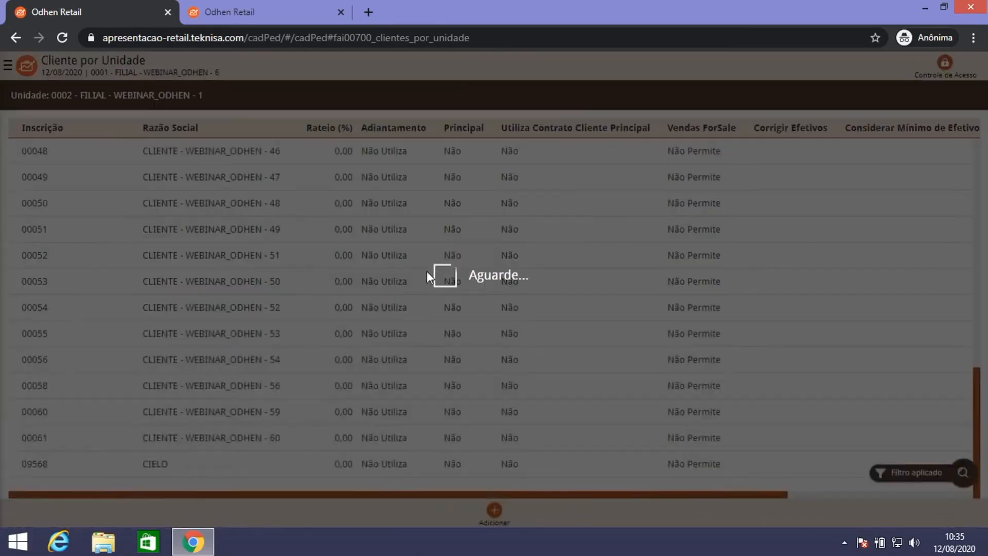
{"action": "scroll", "coordinate": [307, 311], "scroll_direction": "up", "scroll_amount": 5}
{"action": "scroll", "coordinate": [307, 312], "scroll_direction": "up", "scroll_amount": 5}
{"action": "scroll", "coordinate": [305, 313], "scroll_direction": "down", "scroll_amount": 10}
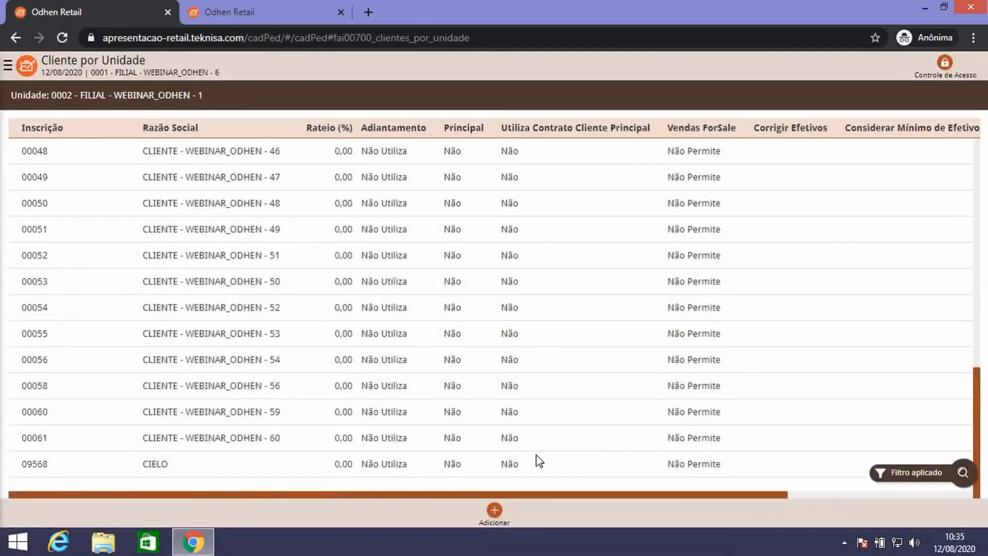
Link CLIENTE FINAL to unit FILIAL - WEBINAR_ODHEN - 1 with Vendas ForSale set to Permite, and save the record.
{"action": "left_click", "coordinate": [494, 511]}
{"action": "left_click", "coordinate": [348, 147]}
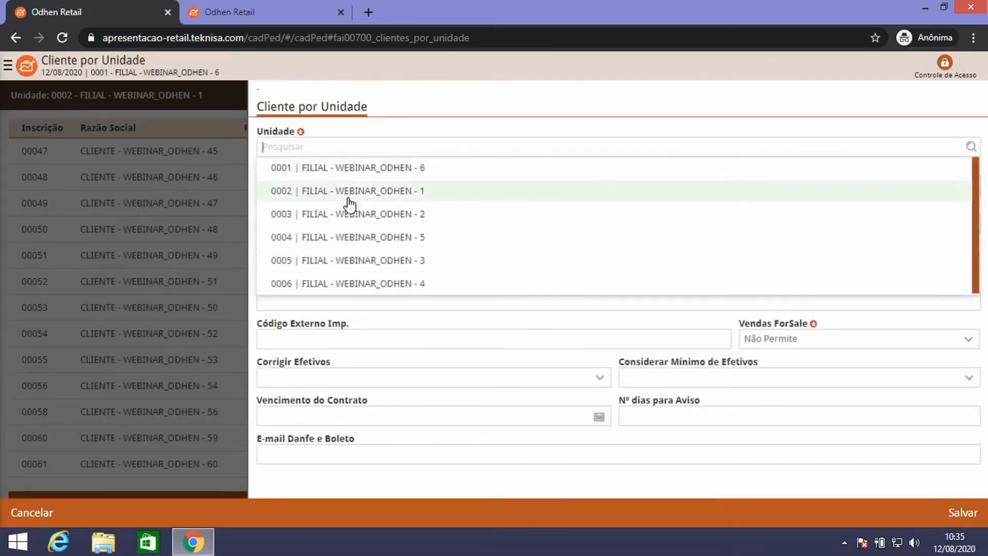
{"action": "left_click", "coordinate": [413, 197]}
{"action": "left_click", "coordinate": [412, 190]}
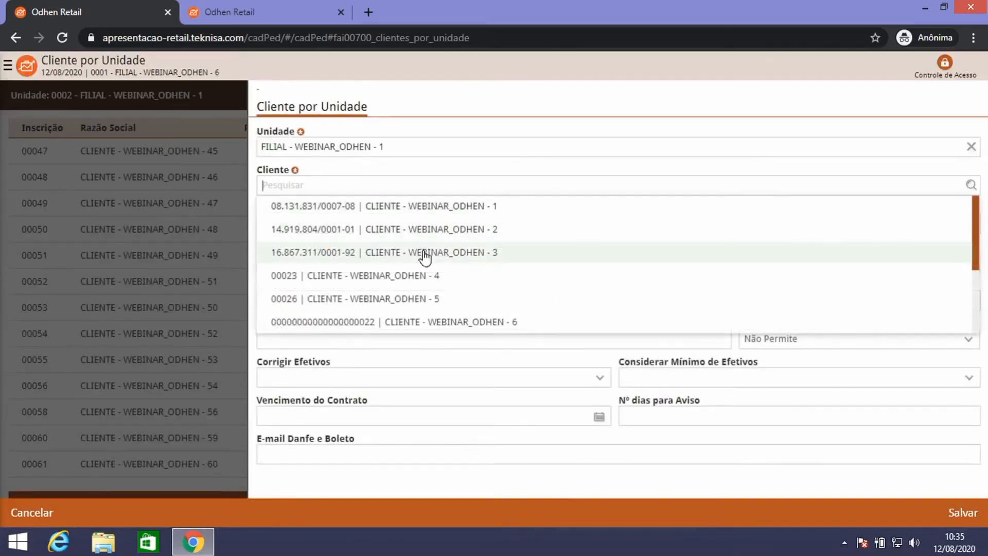
{"action": "type", "text": "FINAL"}
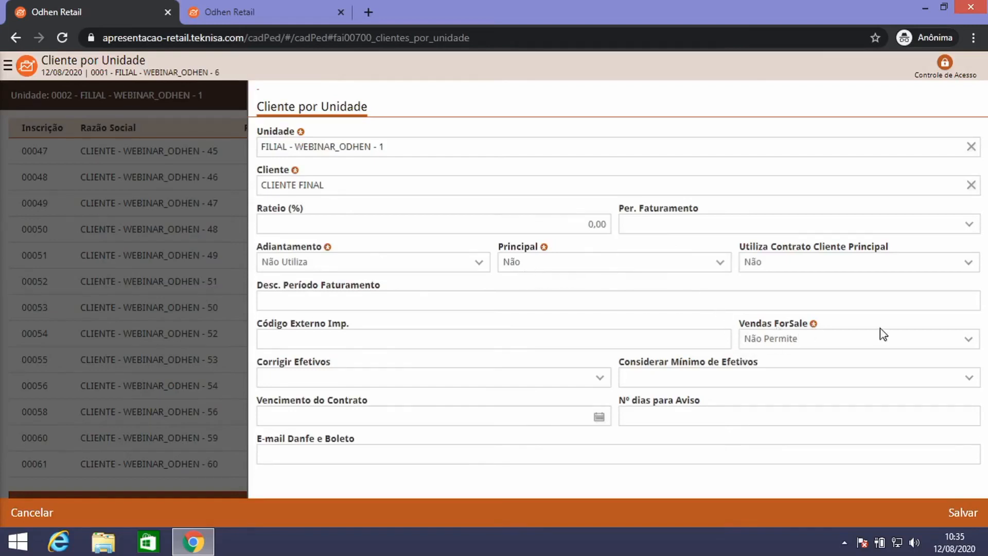
{"action": "left_click", "coordinate": [849, 345]}
{"action": "left_click", "coordinate": [810, 357]}
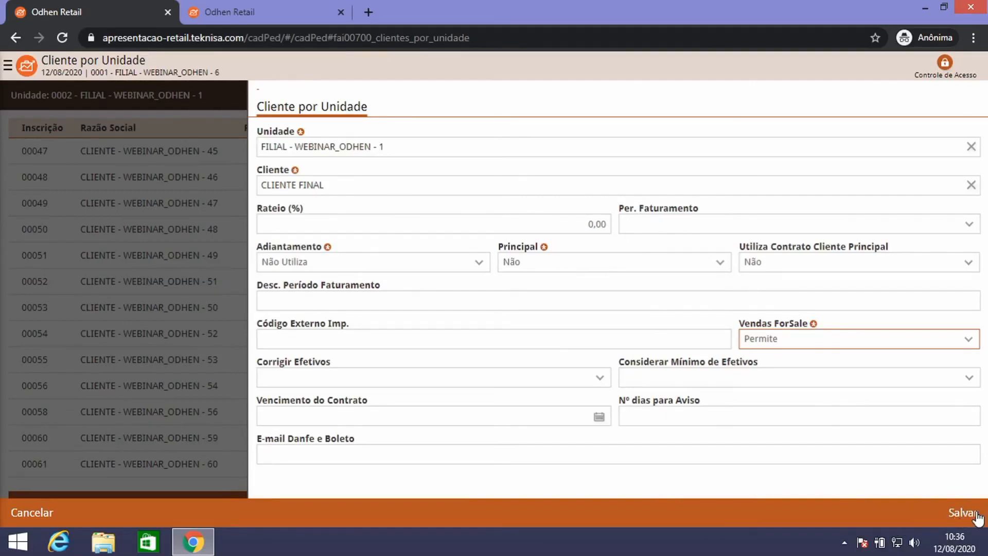
{"action": "left_click", "coordinate": [961, 510]}
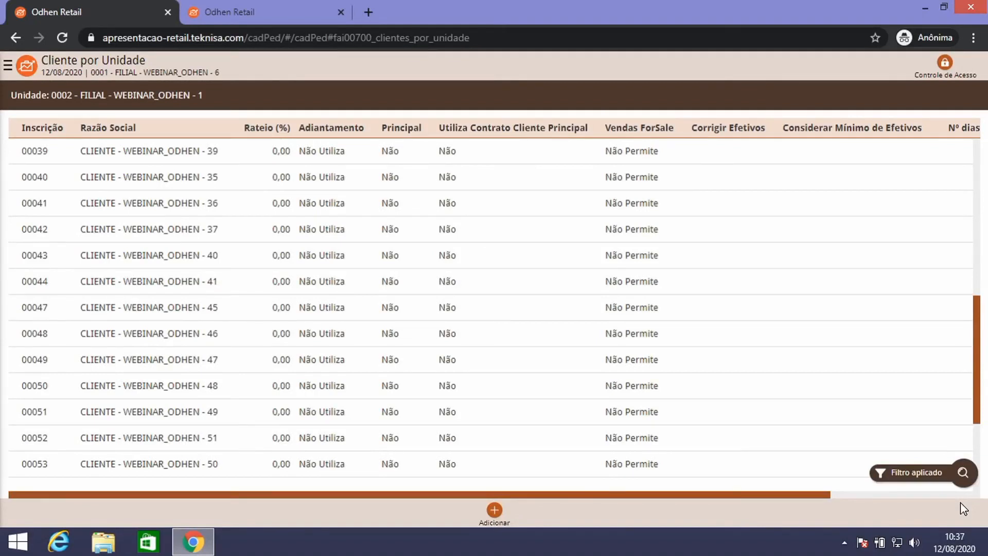
Search the system's screens for FAMILI and open Família de Produtos.
{"action": "left_click", "coordinate": [27, 66]}
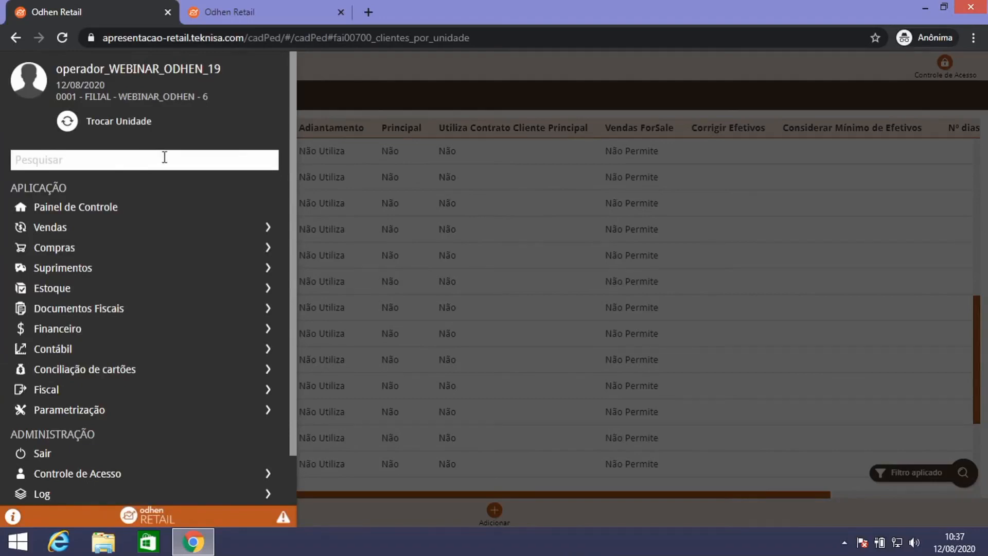
{"action": "type", "text": "FAMILI"}
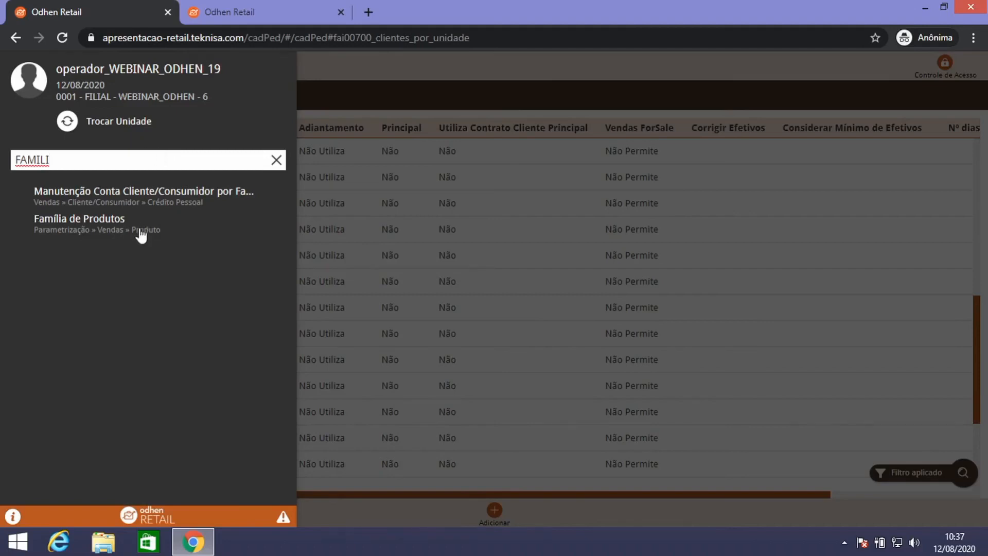
{"action": "left_click", "coordinate": [76, 224]}
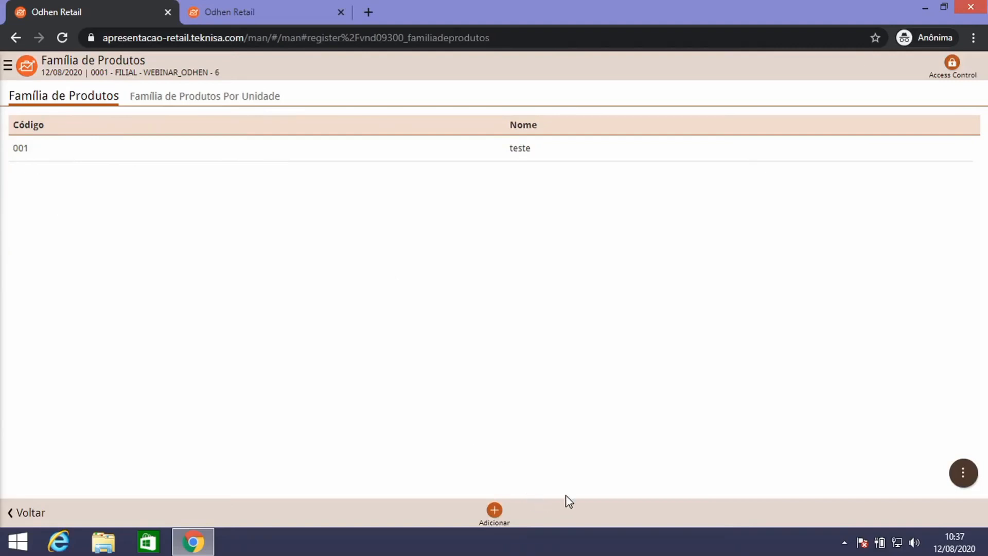
Register a product family with code 002 and name WEBINAR, and save it.
{"action": "left_click", "coordinate": [496, 511]}
{"action": "left_click", "coordinate": [383, 148]}
{"action": "type", "text": "2"}
{"action": "key", "text": "Tab"}
{"action": "type", "text": "WEBINAR"}
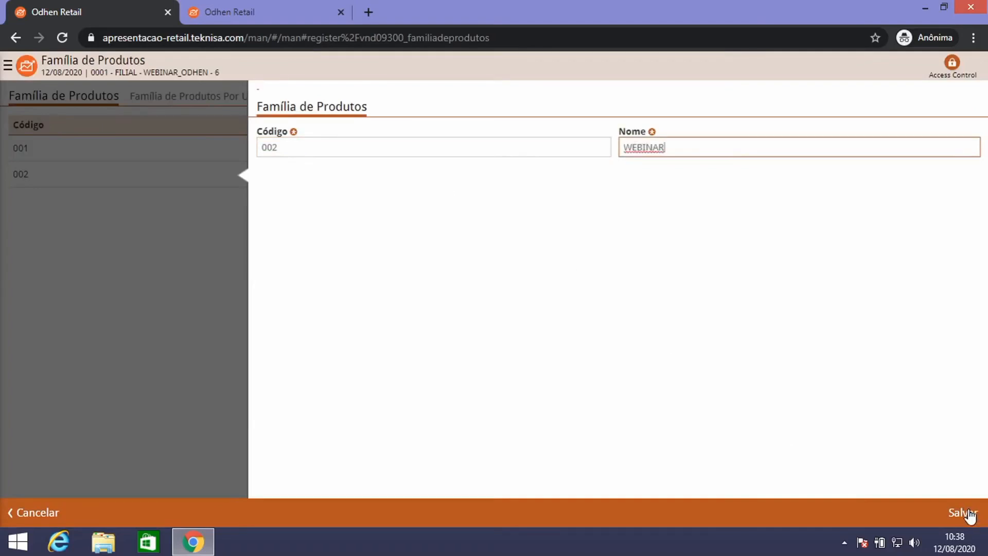
{"action": "left_click", "coordinate": [967, 512]}
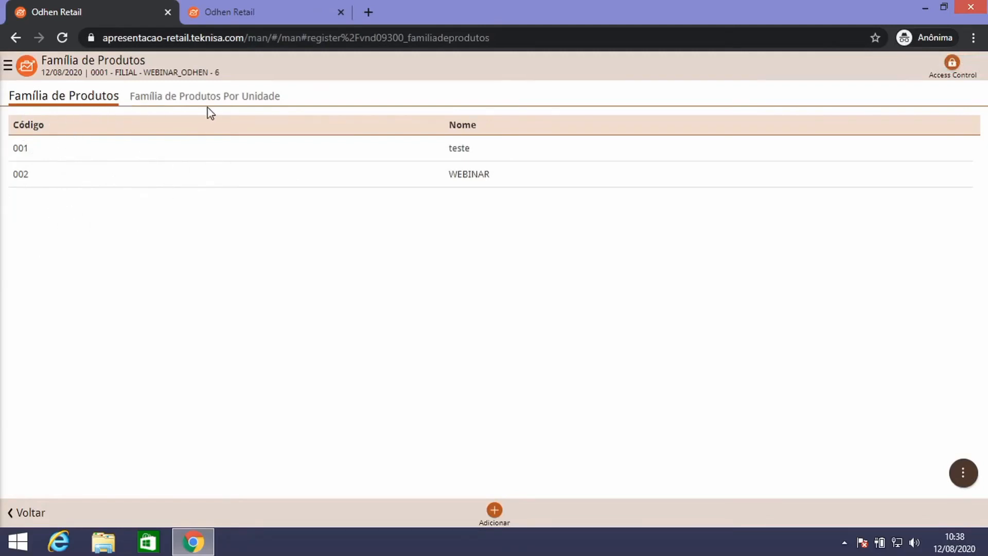
Show the product families per unit, filtered by FILIAL - WEBINAR_ODHEN - 6.
{"action": "left_click", "coordinate": [240, 102]}
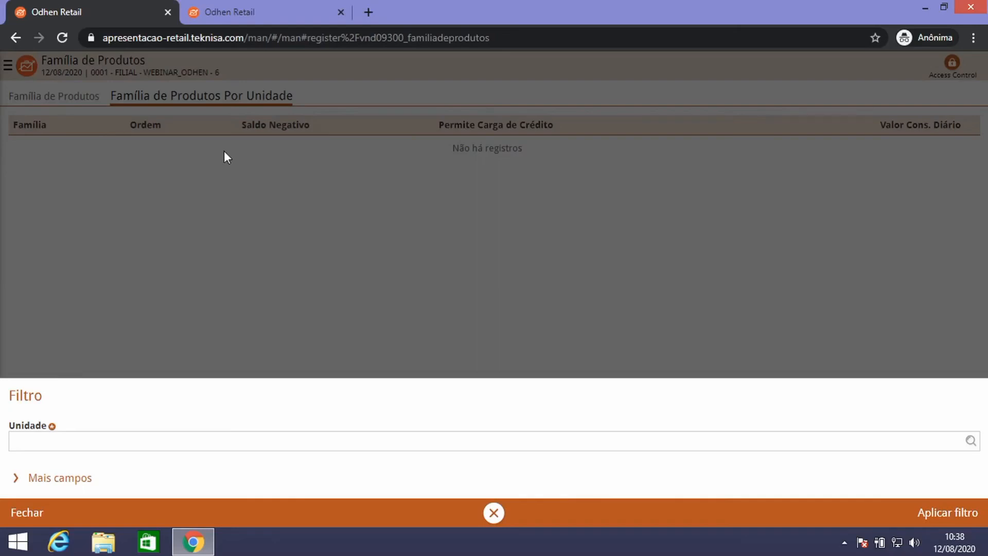
{"action": "left_click", "coordinate": [199, 441]}
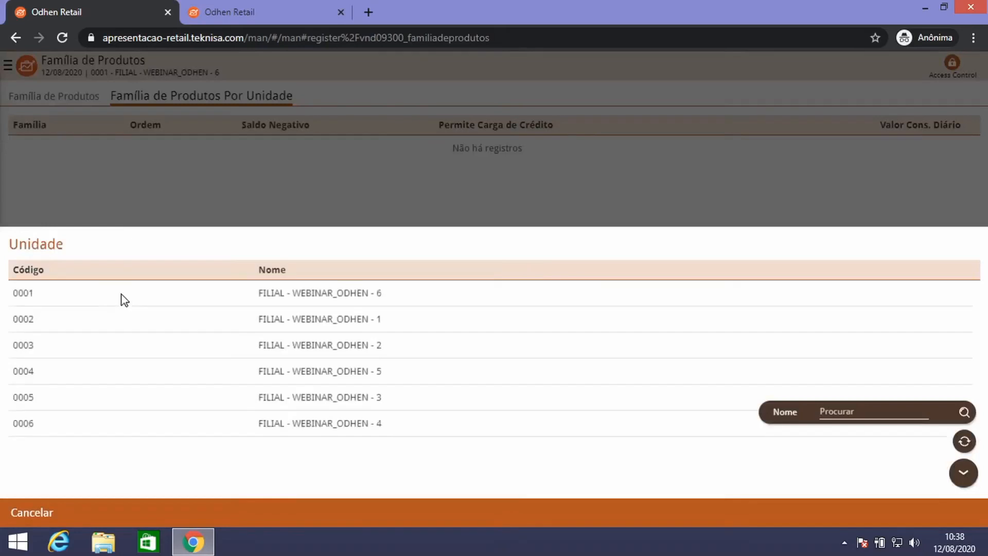
{"action": "left_click", "coordinate": [172, 292]}
{"action": "left_click", "coordinate": [947, 513]}
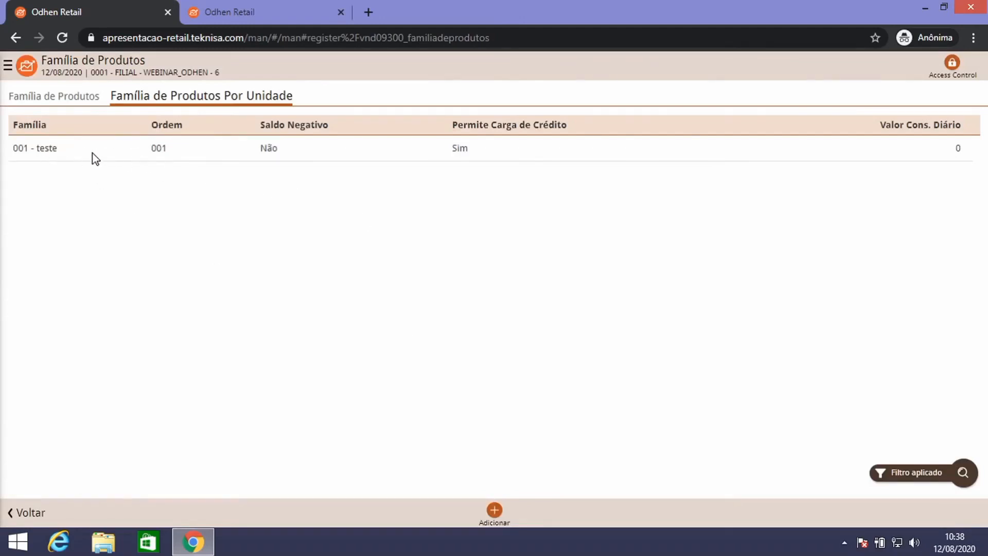
{"action": "left_click", "coordinate": [64, 103]}
{"action": "left_click", "coordinate": [198, 98]}
Add family 002 - WEBINAR to the unit's product families with Ordem 2.
{"action": "left_click", "coordinate": [494, 513]}
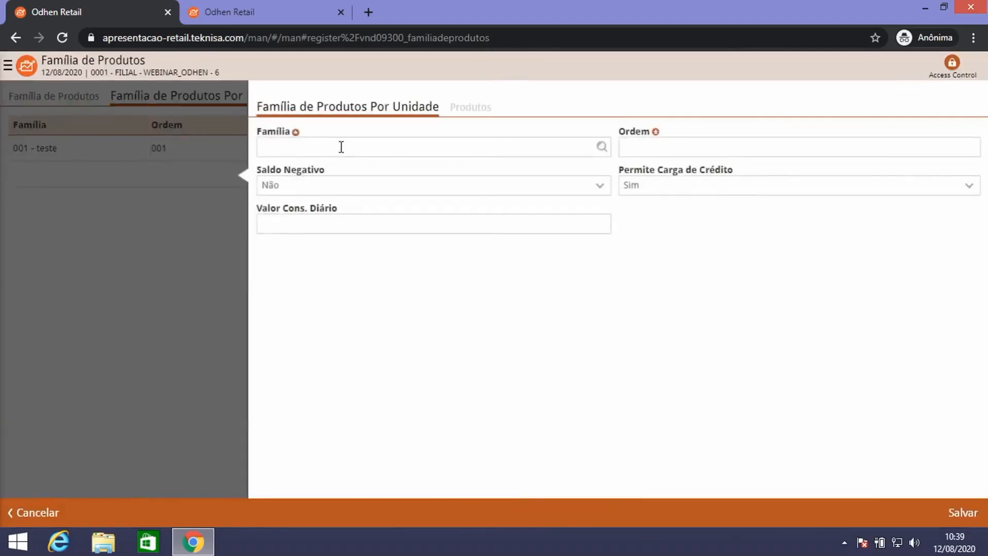
{"action": "left_click", "coordinate": [353, 147]}
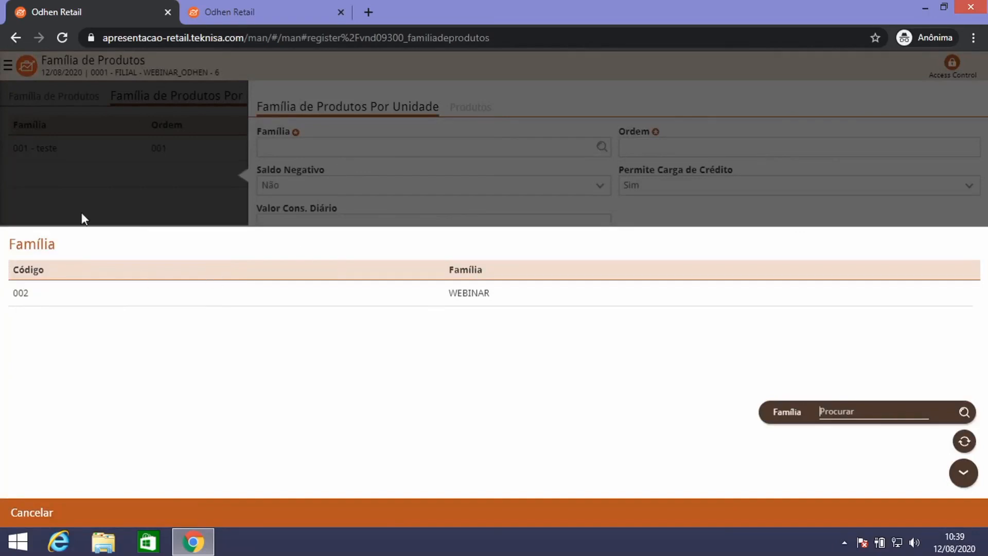
{"action": "left_click", "coordinate": [96, 297]}
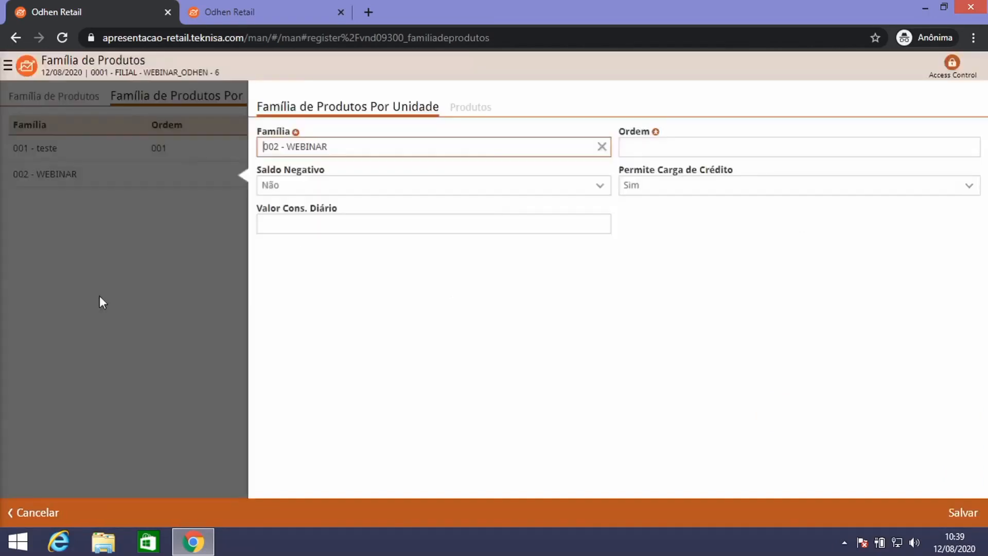
{"action": "left_click", "coordinate": [707, 154]}
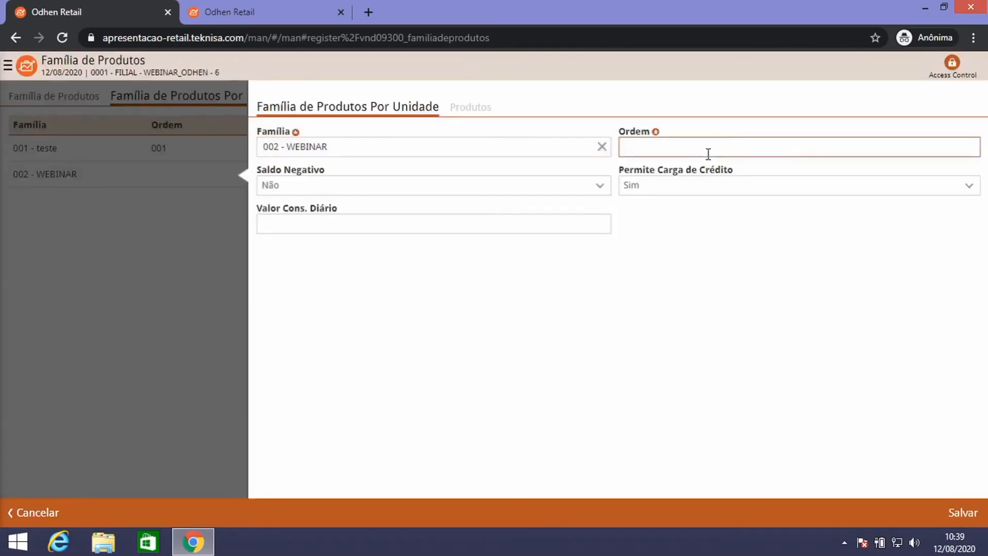
{"action": "type", "text": "2"}
Set both Saldo Negativo and Permite Carga de Crédito to Sim for the unit's WEBINAR family.
{"action": "left_click", "coordinate": [357, 195]}
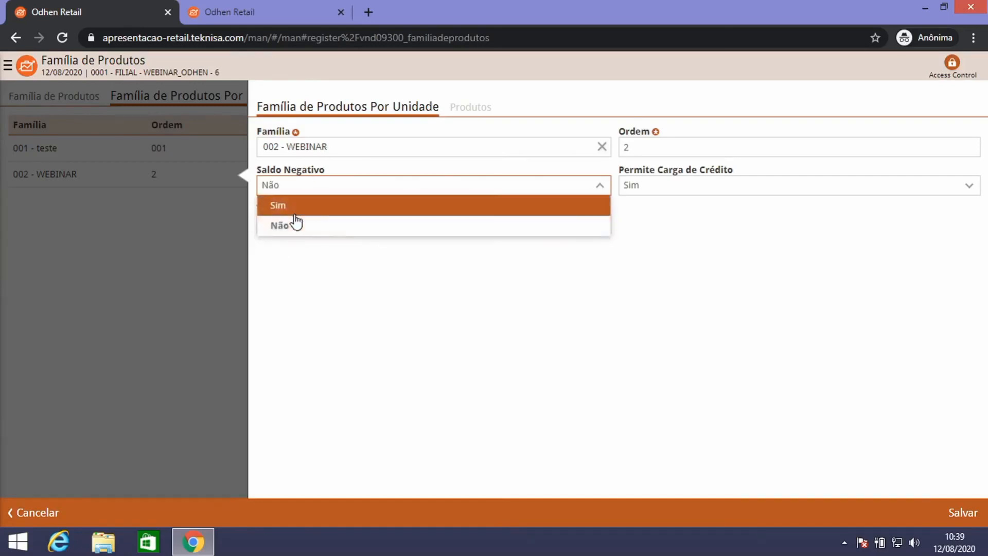
{"action": "left_click", "coordinate": [308, 206]}
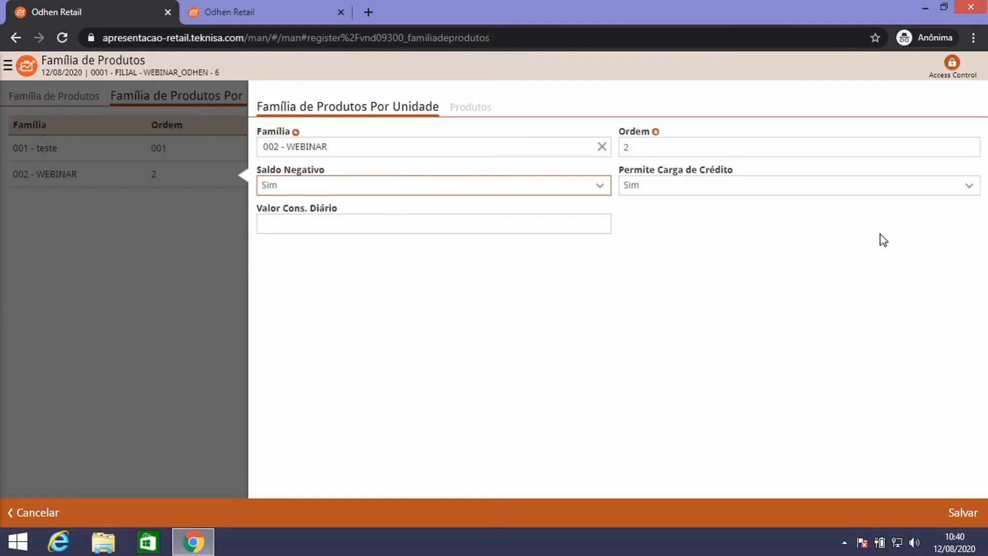
{"action": "left_click", "coordinate": [698, 193]}
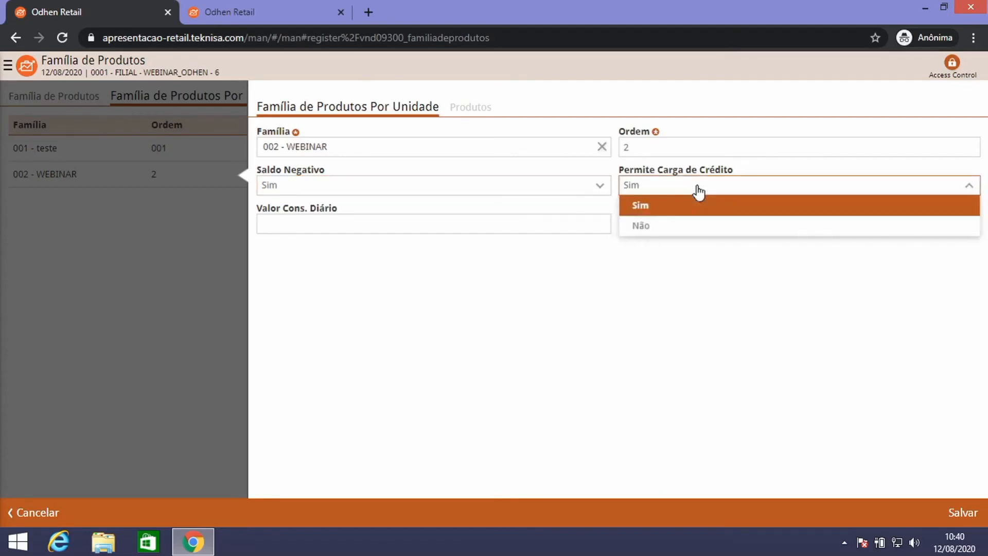
{"action": "left_click", "coordinate": [699, 191]}
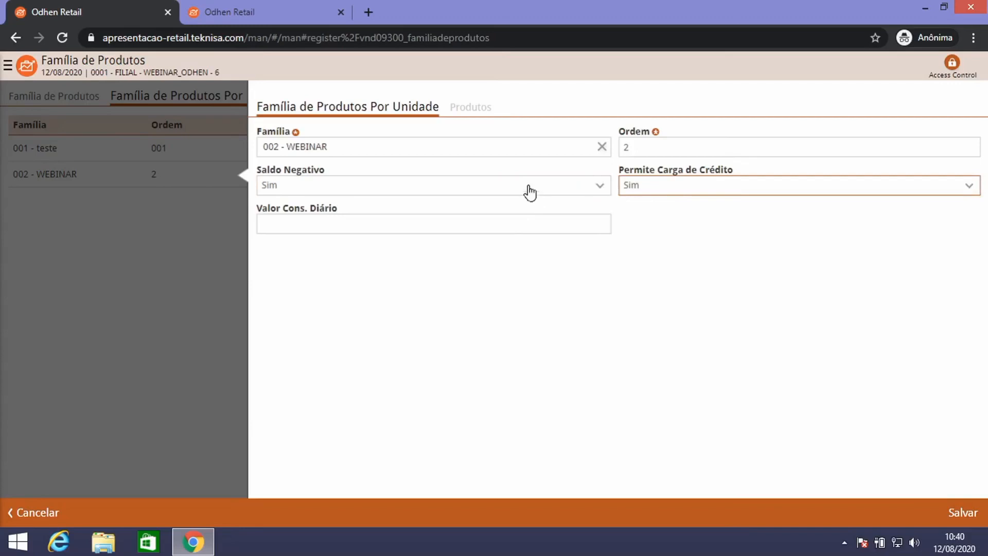
{"action": "left_click", "coordinate": [674, 189]}
{"action": "left_click", "coordinate": [653, 211]}
{"action": "left_click", "coordinate": [675, 190]}
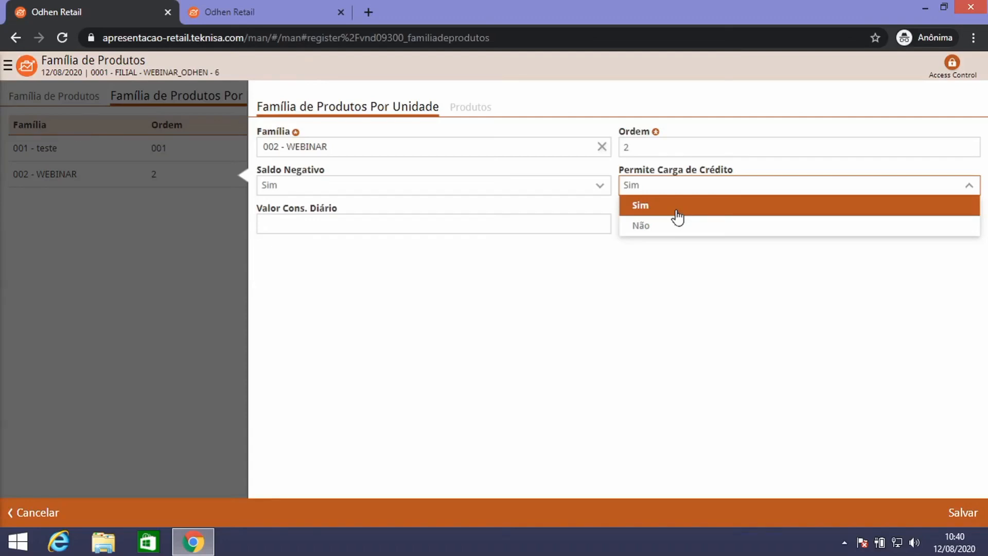
{"action": "left_click", "coordinate": [647, 206]}
Try 50 as the Valor Cons. Diário, clear it, and save the WEBINAR family's unit record.
{"action": "left_click", "coordinate": [303, 225]}
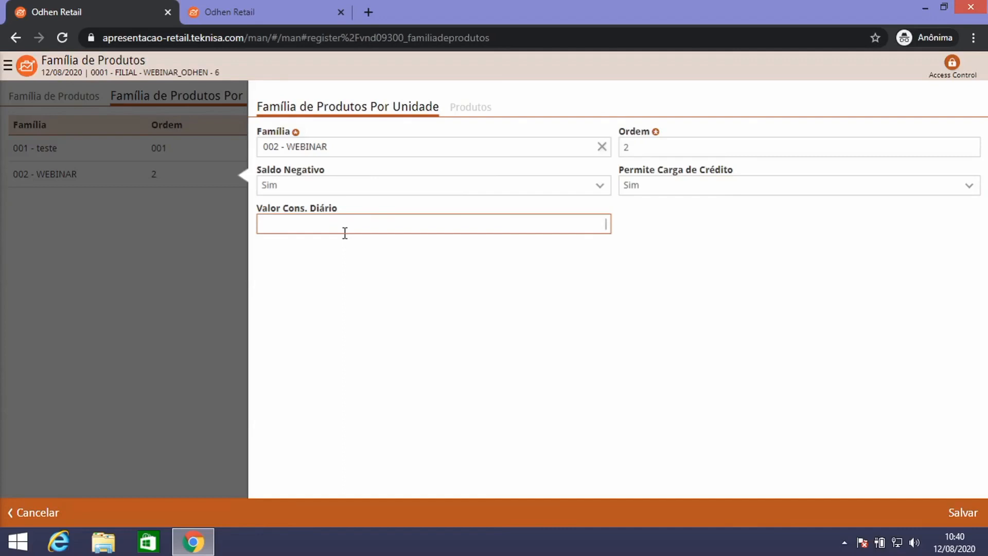
{"action": "type", "text": "50"}
{"action": "key", "text": "BackSpace"}
{"action": "key", "text": "BackSpace"}
{"action": "left_click", "coordinate": [958, 511]}
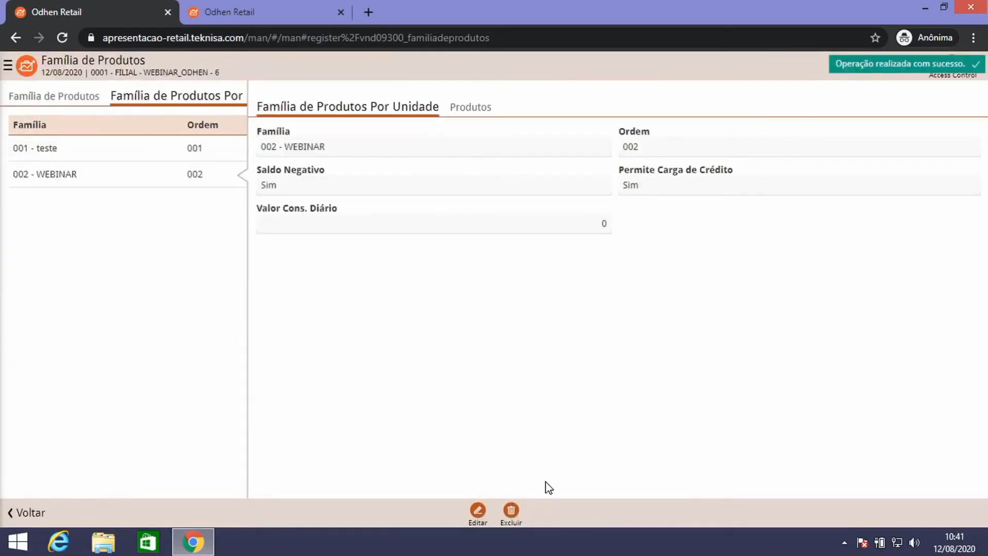
Re-save the WEBINAR family's unit record without changing its fields and show the family's product list.
{"action": "left_click", "coordinate": [476, 513]}
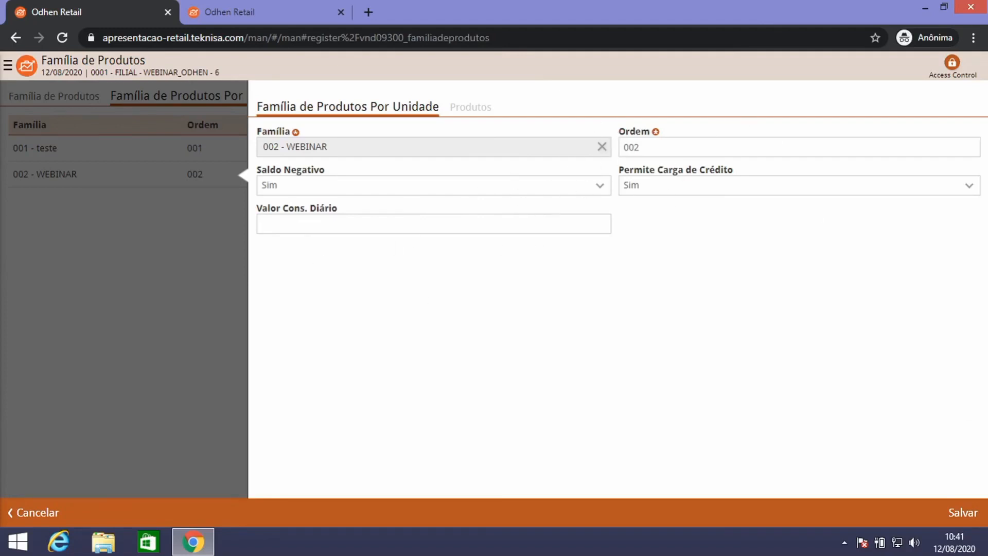
{"action": "left_click", "coordinate": [961, 512]}
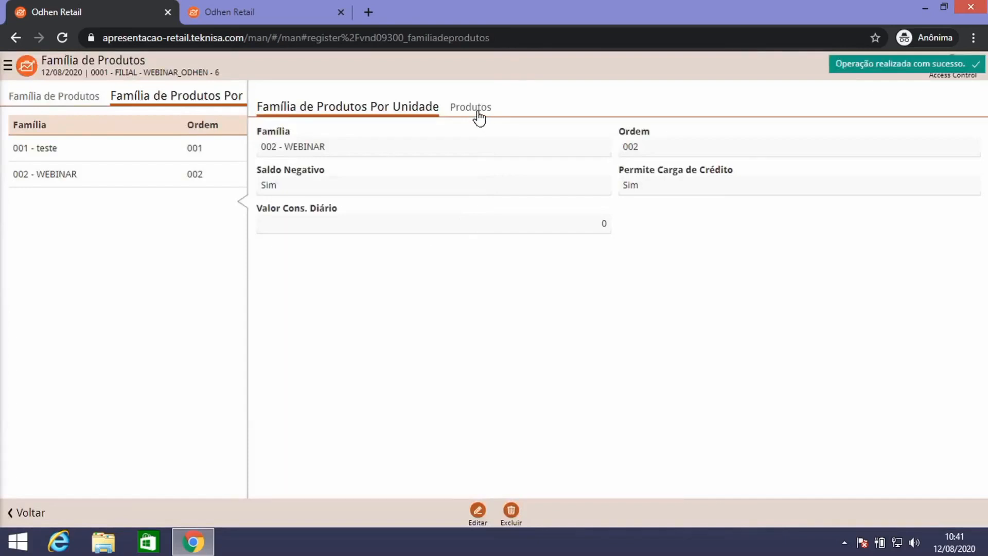
{"action": "left_click", "coordinate": [477, 110]}
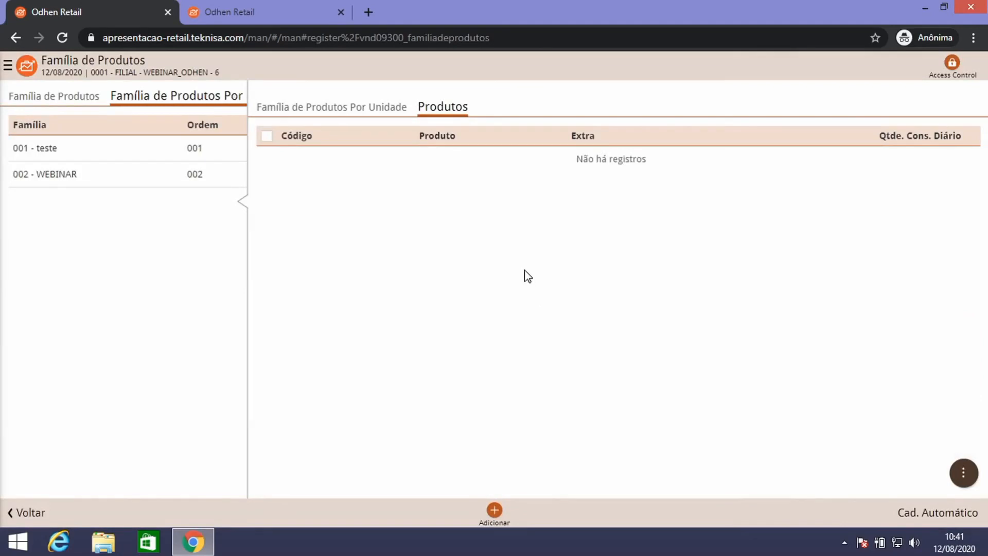
Try to add the product X BURGUER - UN to the WEBINAR family with Extra set to Não and no daily quantity.
{"action": "left_click", "coordinate": [495, 511]}
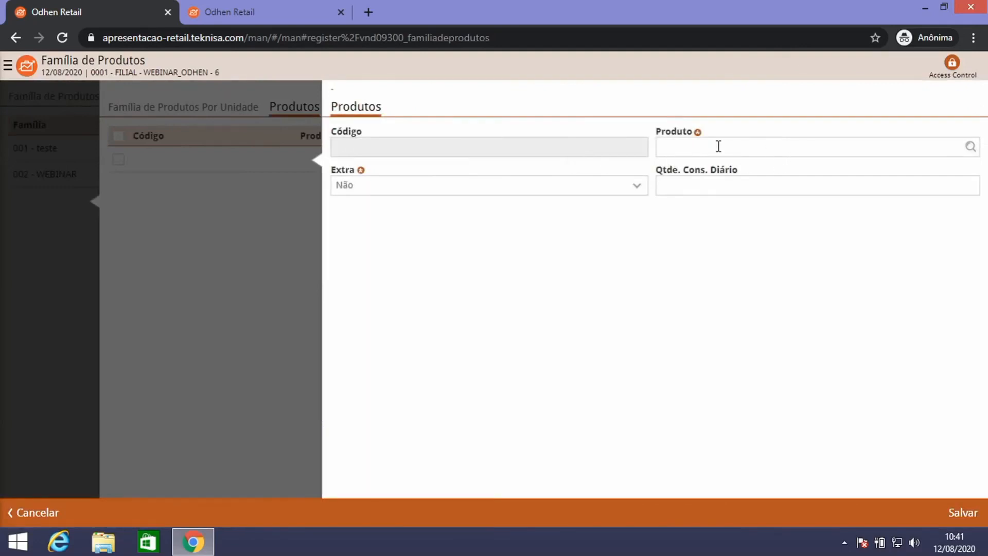
{"action": "left_click", "coordinate": [718, 146]}
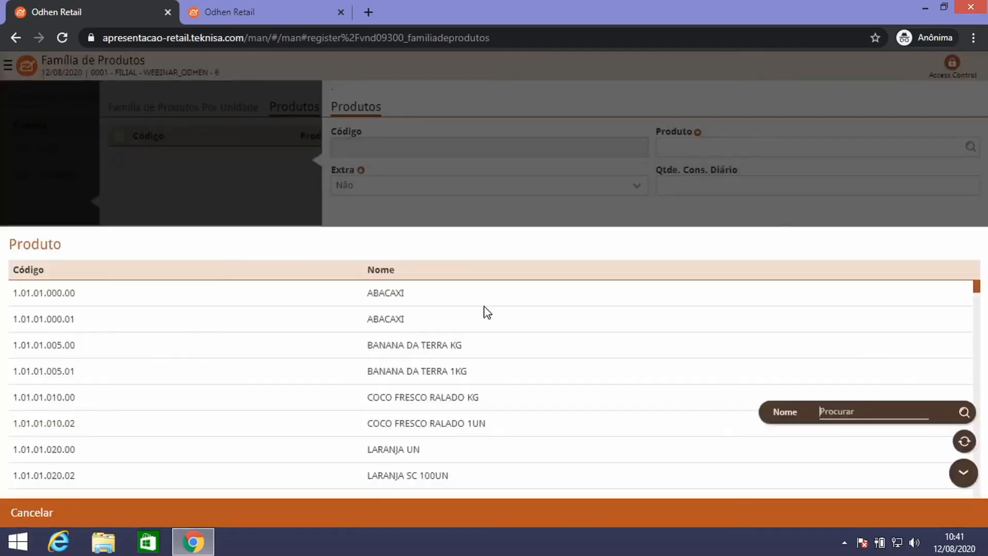
{"action": "type", "text": "BURG"}
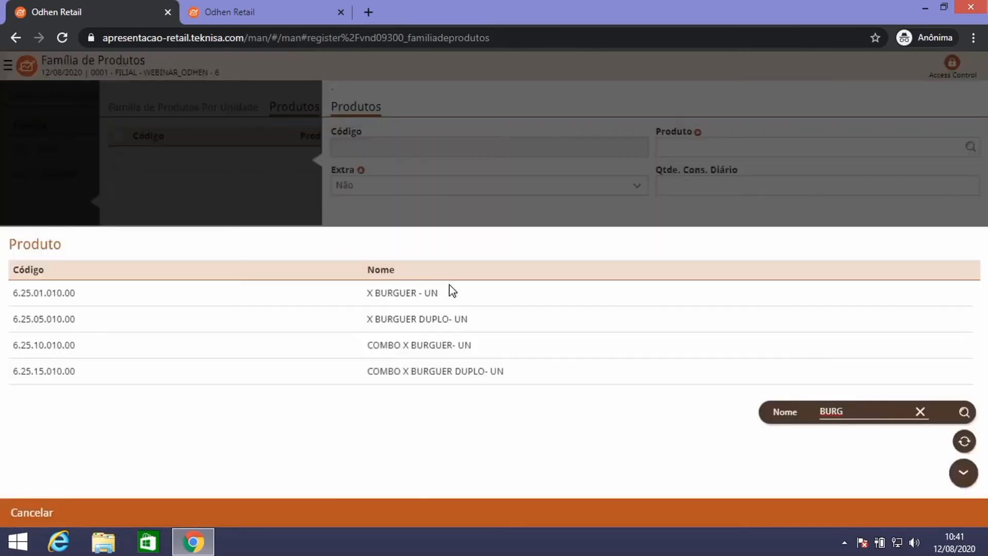
{"action": "left_click", "coordinate": [251, 298]}
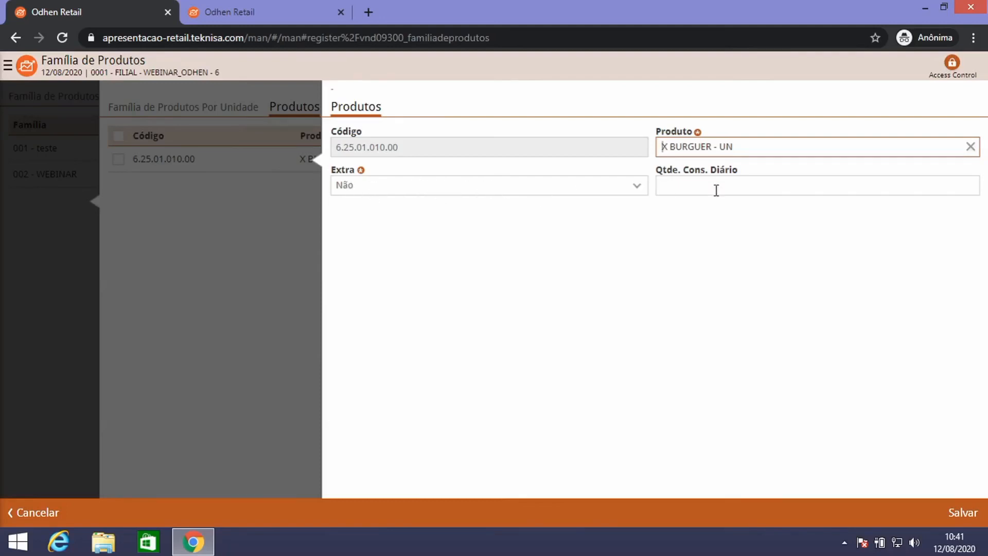
{"action": "left_click", "coordinate": [752, 187]}
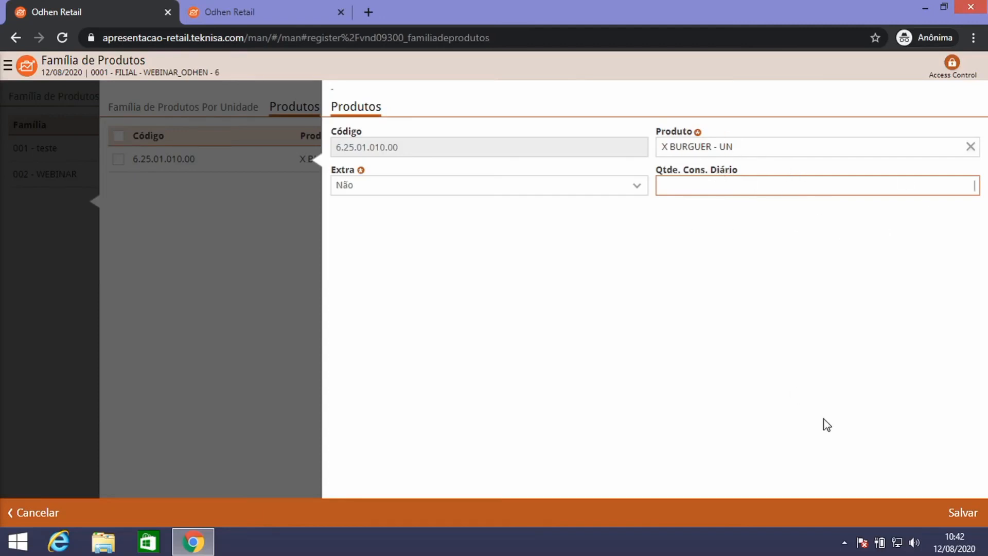
{"action": "left_click", "coordinate": [961, 517]}
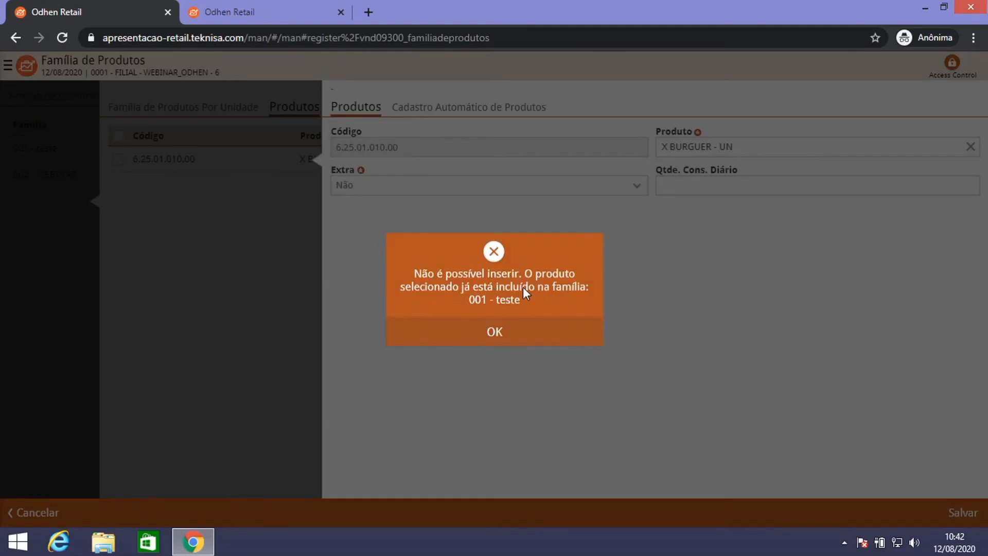
{"action": "left_click", "coordinate": [520, 332]}
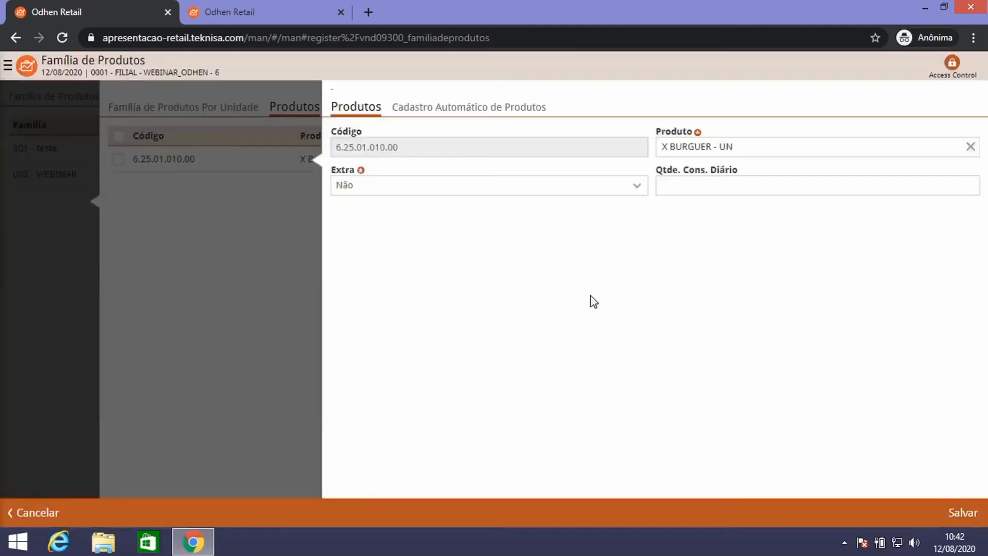
Replace the product being added with COMBO X BURGUER DUPLO- UN and save it to the WEBINAR family.
{"action": "left_click", "coordinate": [804, 148]}
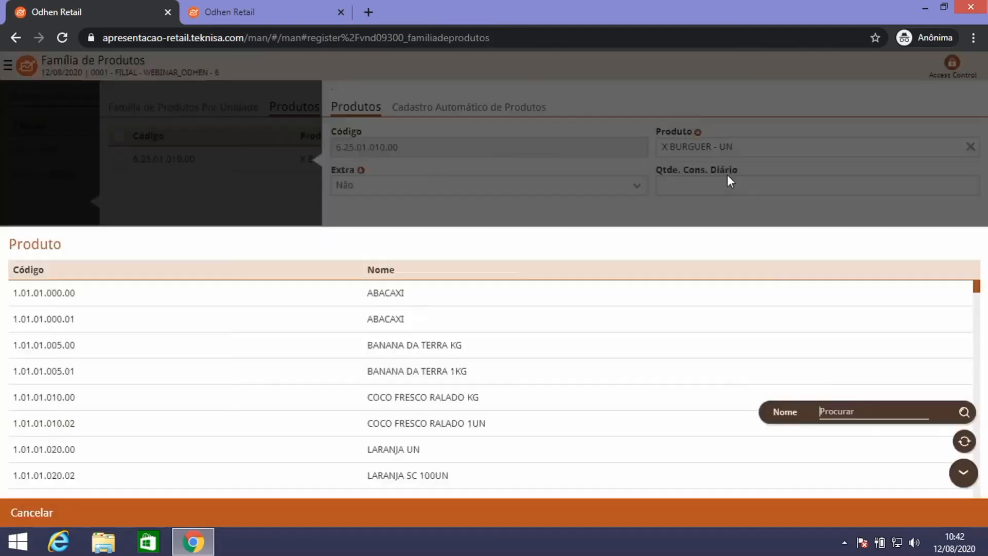
{"action": "type", "text": "BURG"}
{"action": "key", "text": "Return"}
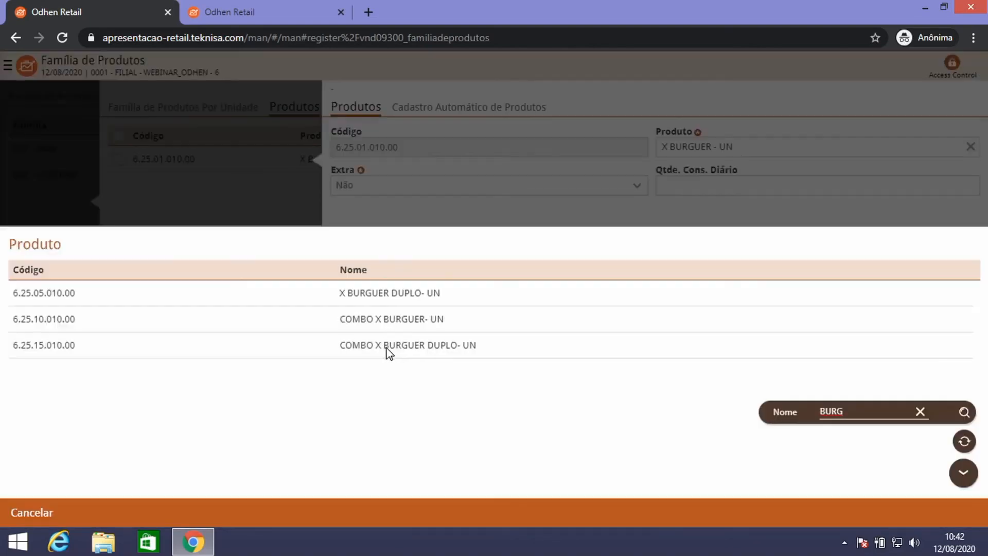
{"action": "left_click", "coordinate": [388, 346]}
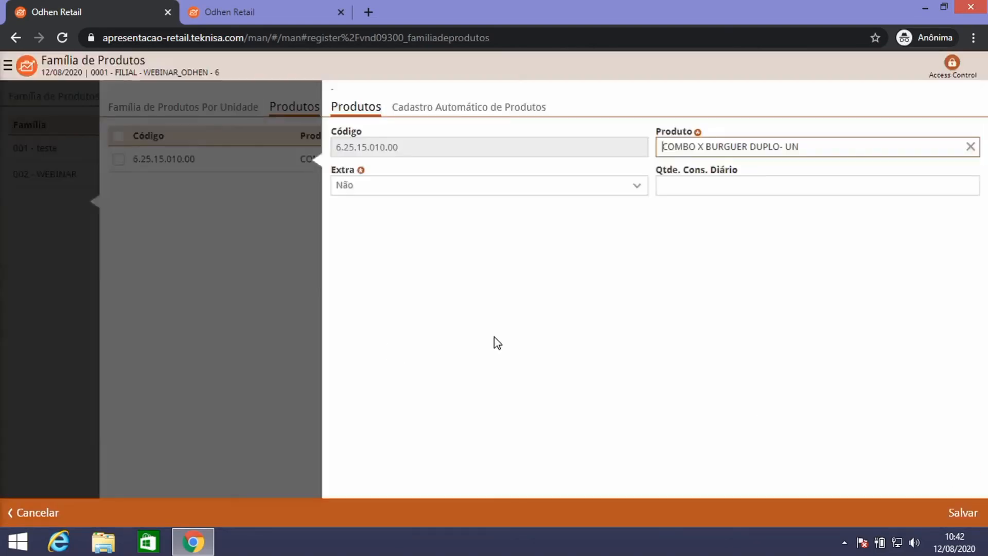
{"action": "left_click", "coordinate": [963, 514]}
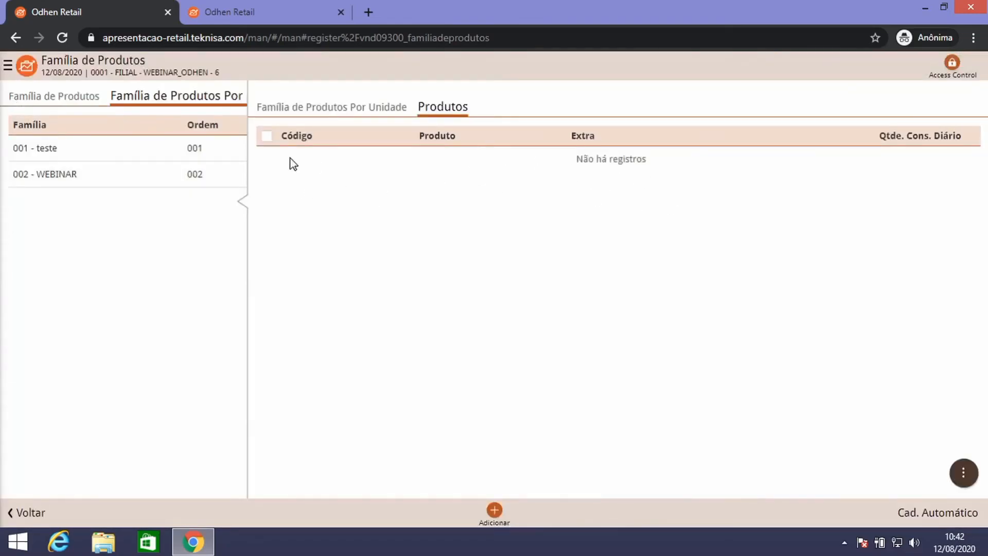
Check which products are registered in family 001 - teste and in family 002 - WEBINAR.
{"action": "left_click", "coordinate": [344, 114]}
{"action": "left_click", "coordinate": [474, 109]}
{"action": "left_click", "coordinate": [144, 148]}
{"action": "left_click", "coordinate": [473, 107]}
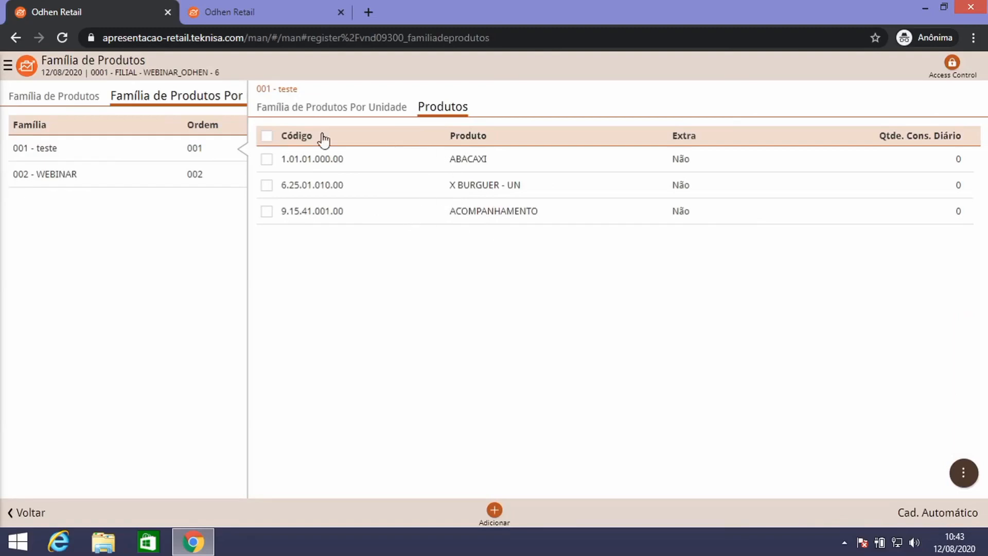
{"action": "left_click", "coordinate": [119, 179]}
{"action": "left_click", "coordinate": [480, 109]}
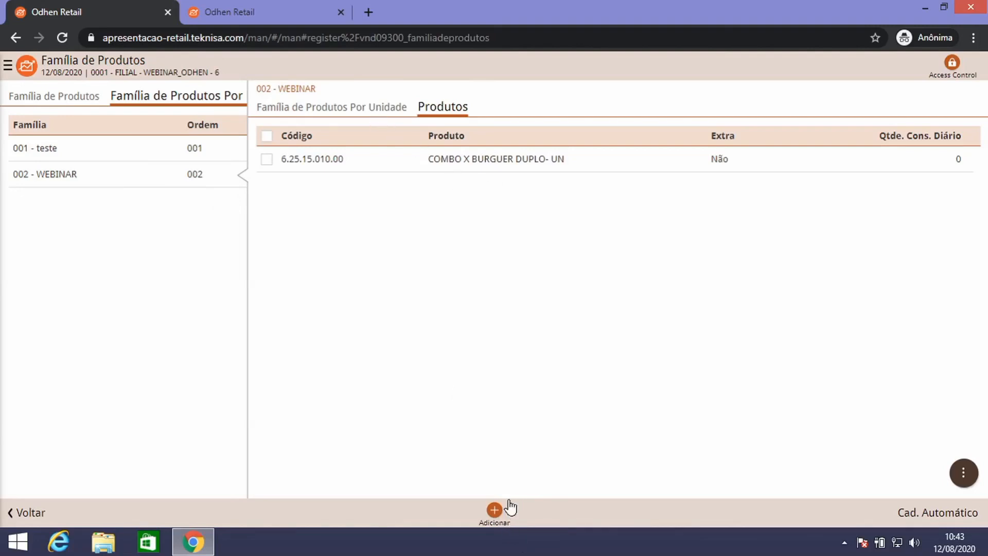
Open the automatic product registration for the 002 - WEBINAR family.
{"action": "left_click", "coordinate": [962, 512]}
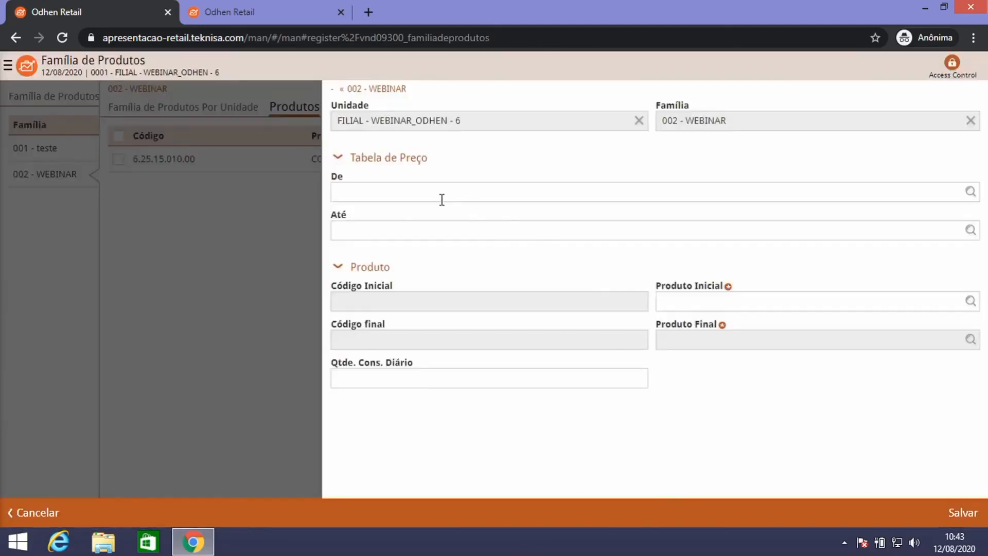
{"action": "left_click", "coordinate": [465, 196]}
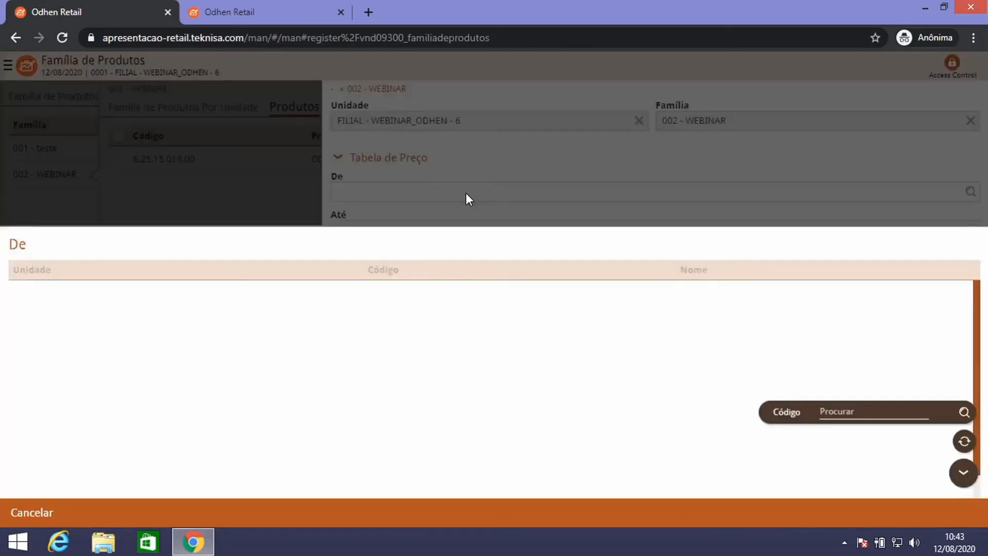
{"action": "type", "text": "BUR"}
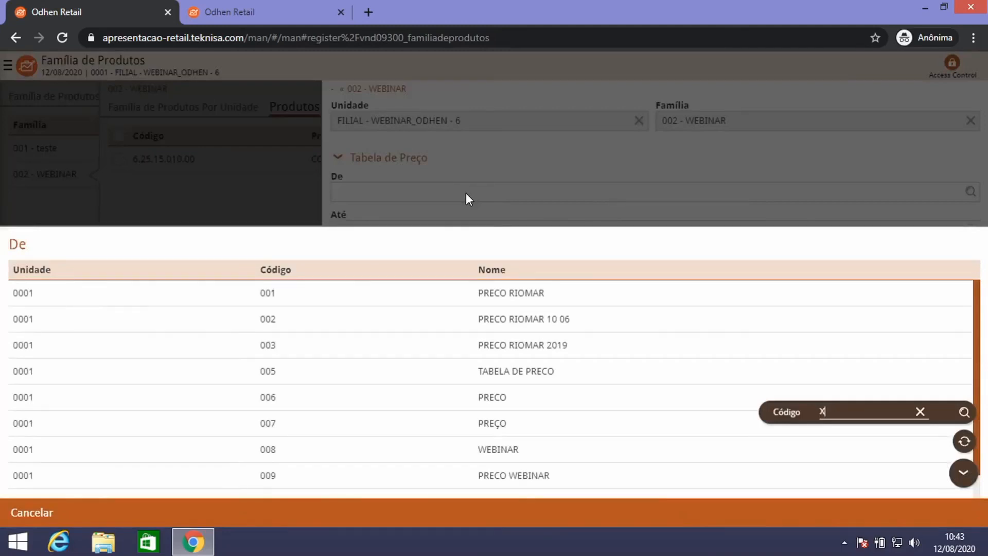
{"action": "key", "text": "Return"}
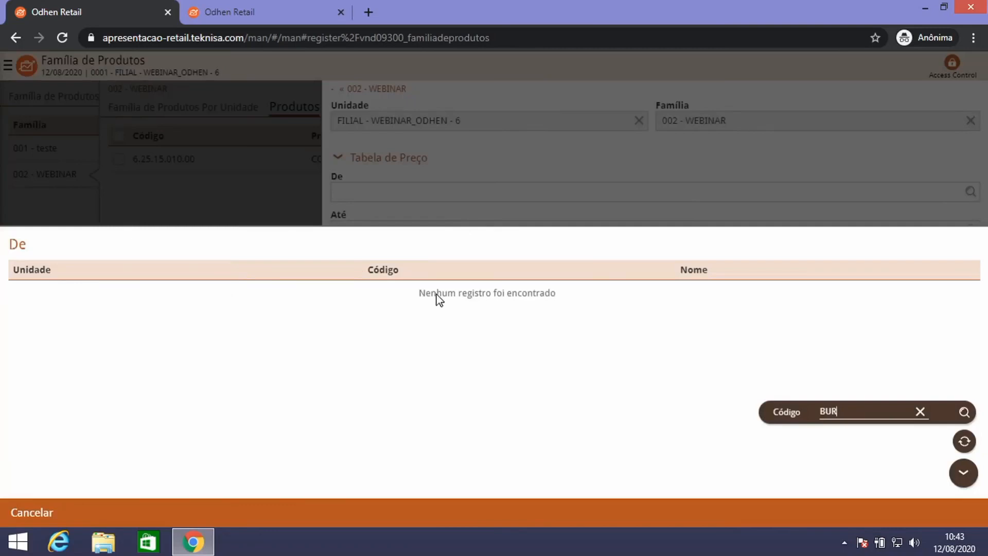
{"action": "left_click", "coordinate": [29, 514]}
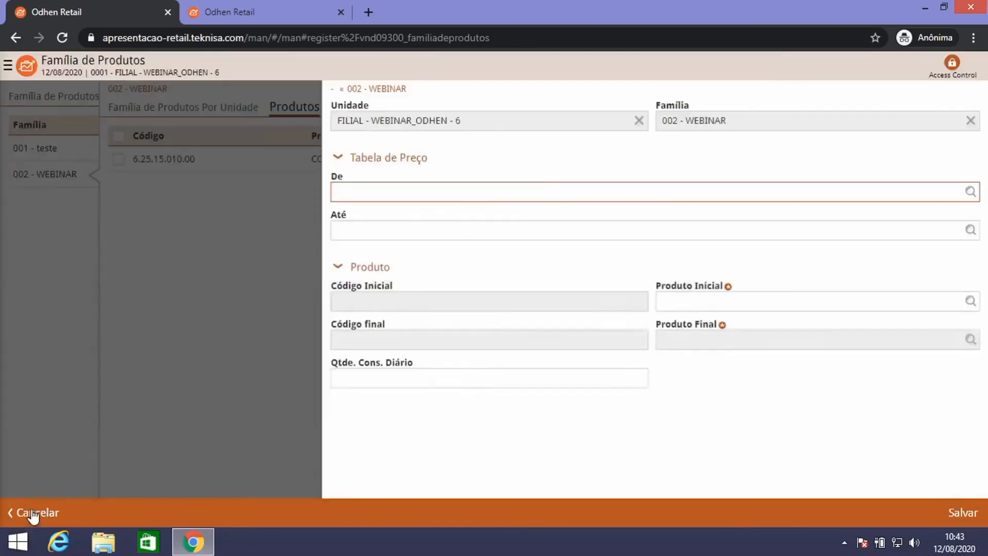
Set both the De and Até price tables to 001 - PRECO RIOMAR for the automatic product registration.
{"action": "left_click", "coordinate": [375, 192]}
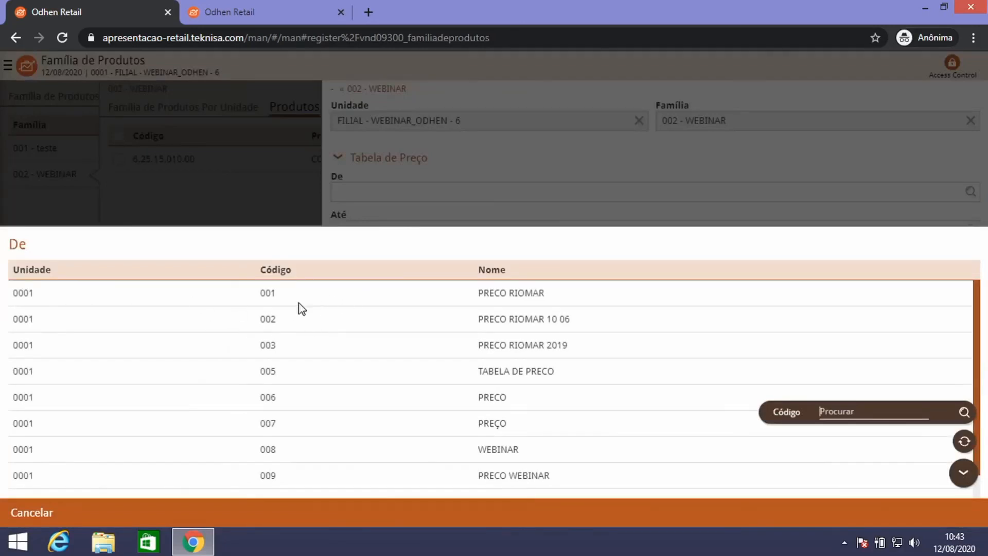
{"action": "left_click", "coordinate": [223, 299]}
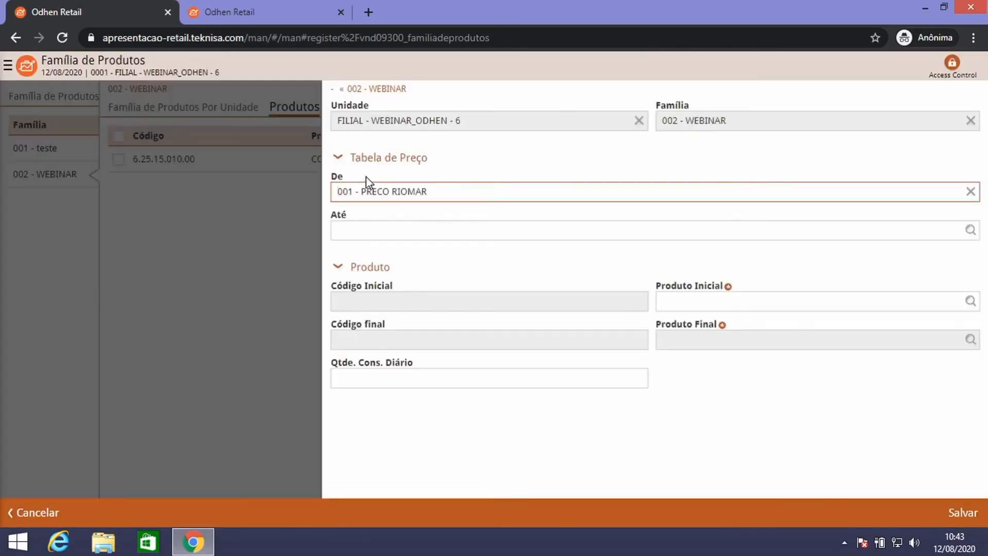
{"action": "left_click", "coordinate": [400, 229]}
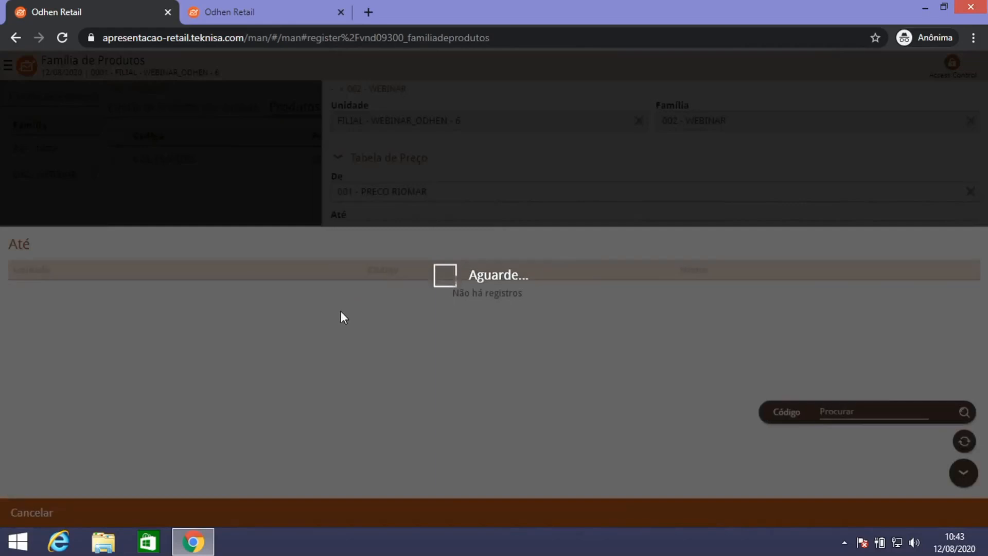
{"action": "left_click", "coordinate": [128, 297]}
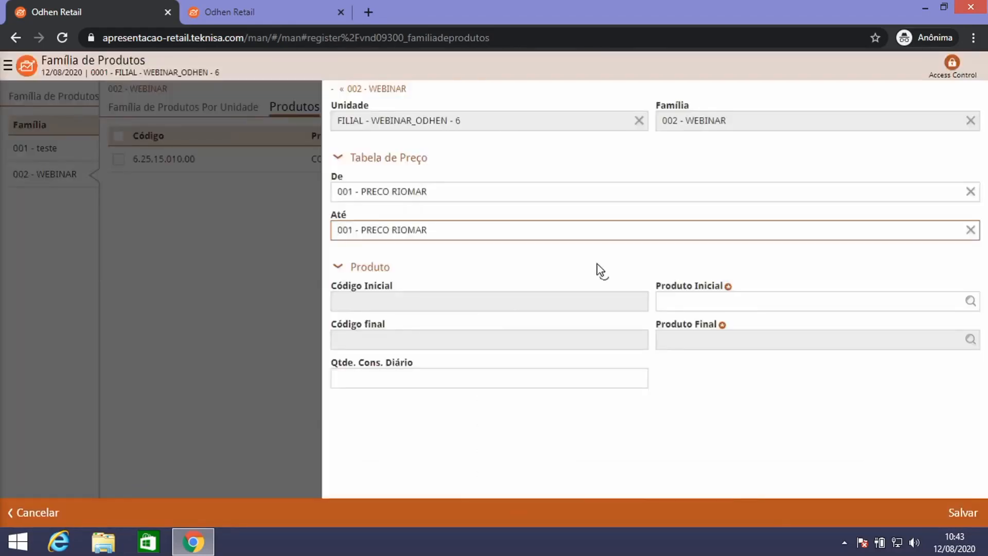
Set the product range from X BURGUER - UN to COMBO X BURGUER- UN, leave the daily quantity blank, and save the automatic registration.
{"action": "left_click", "coordinate": [692, 302]}
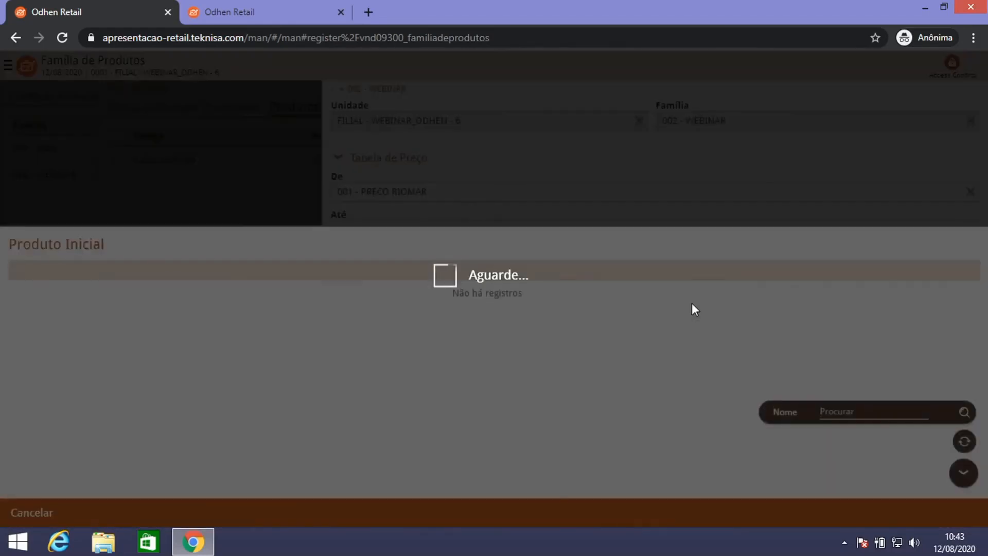
{"action": "type", "text": "BURG"}
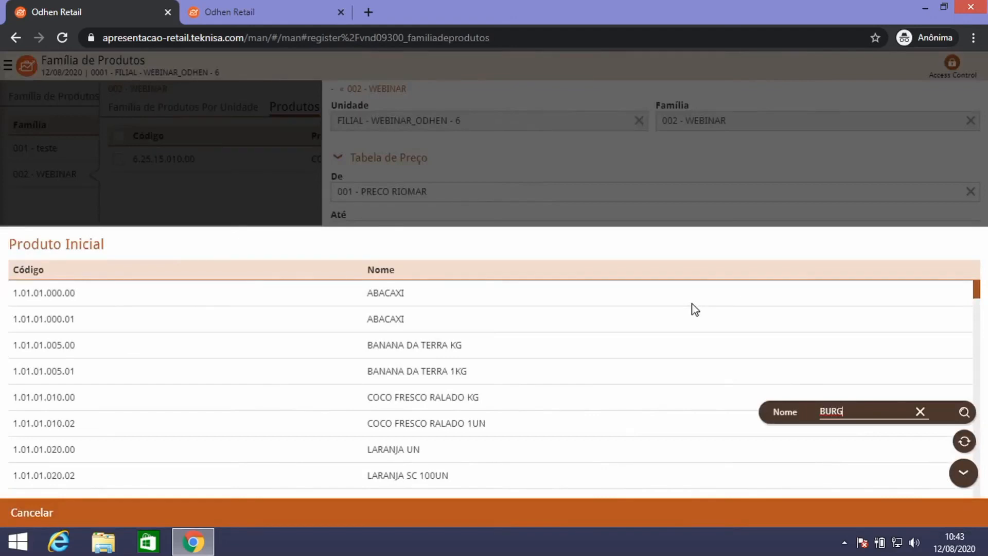
{"action": "key", "text": "Return"}
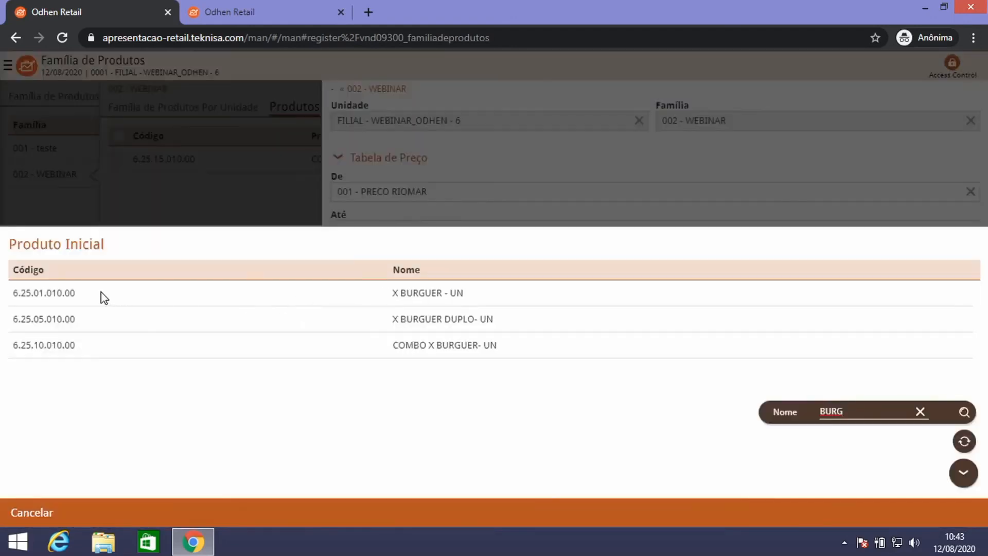
{"action": "left_click", "coordinate": [58, 299]}
{"action": "left_click", "coordinate": [749, 341]}
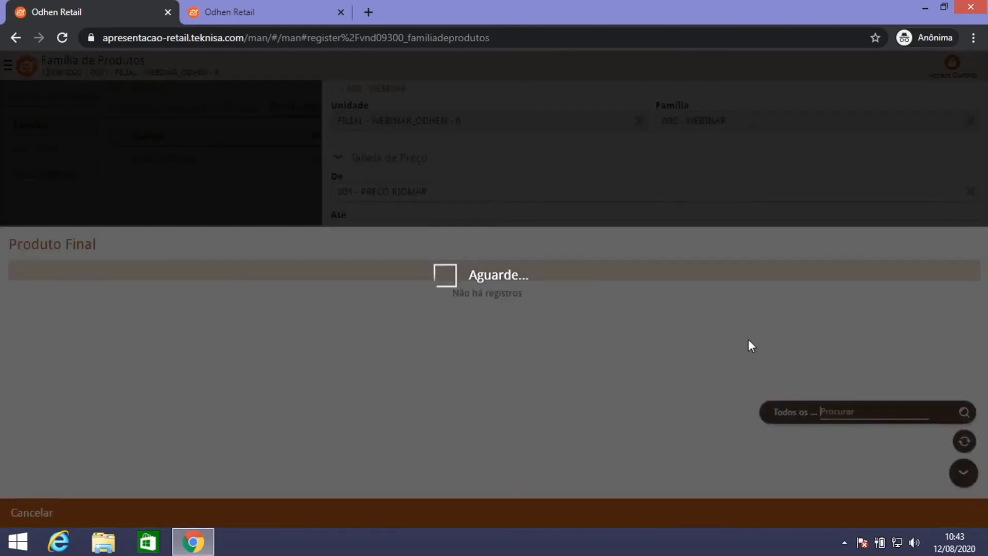
{"action": "type", "text": "BURG"}
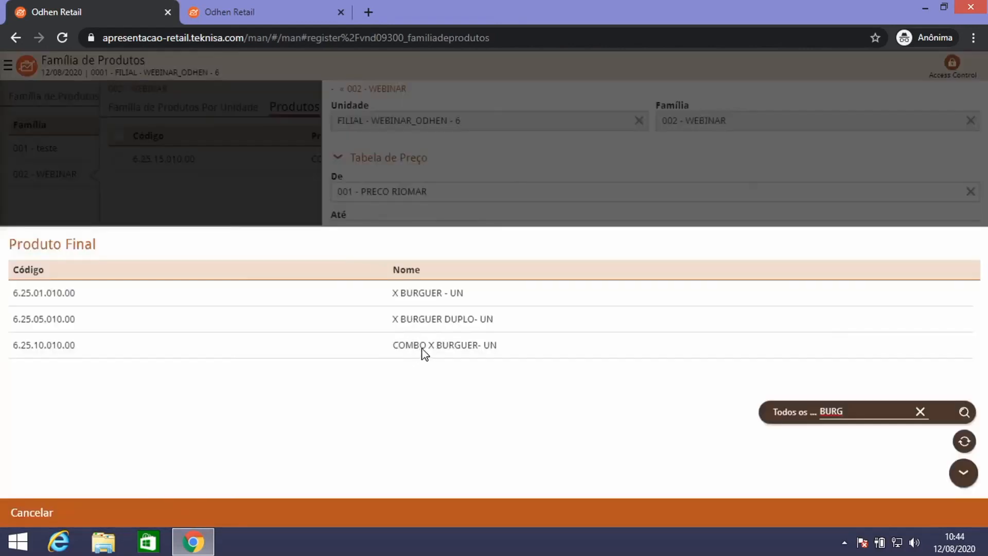
{"action": "left_click", "coordinate": [426, 352]}
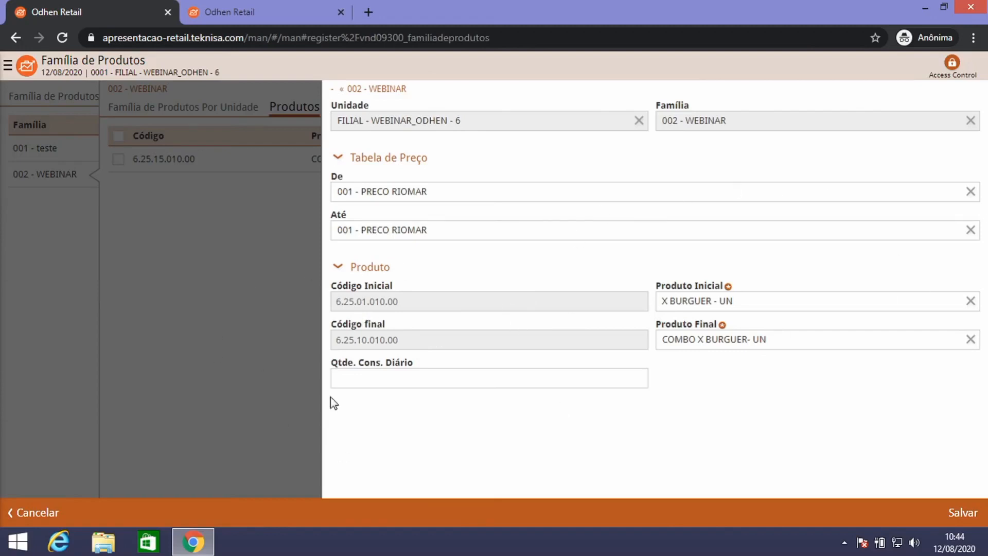
{"action": "left_click", "coordinate": [409, 381]}
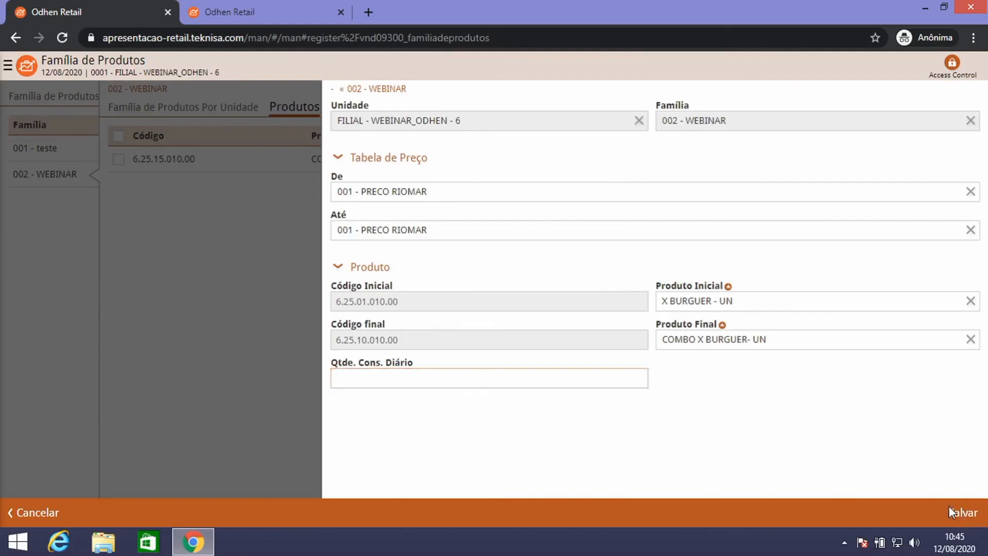
{"action": "left_click", "coordinate": [960, 513]}
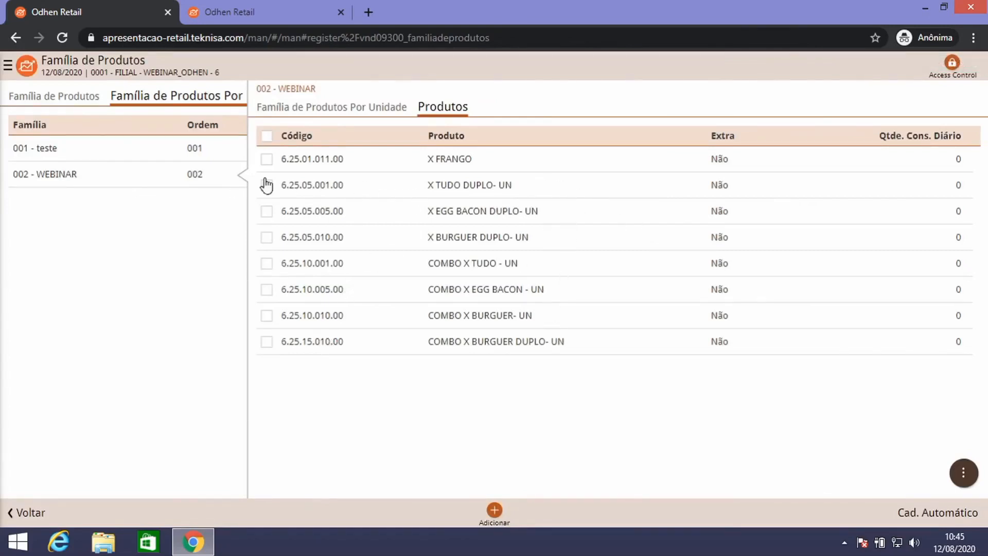
Compare the product lists of families 001 - teste and 002 - WEBINAR, finishing on the WEBINAR products.
{"action": "left_click", "coordinate": [168, 148]}
{"action": "left_click", "coordinate": [468, 108]}
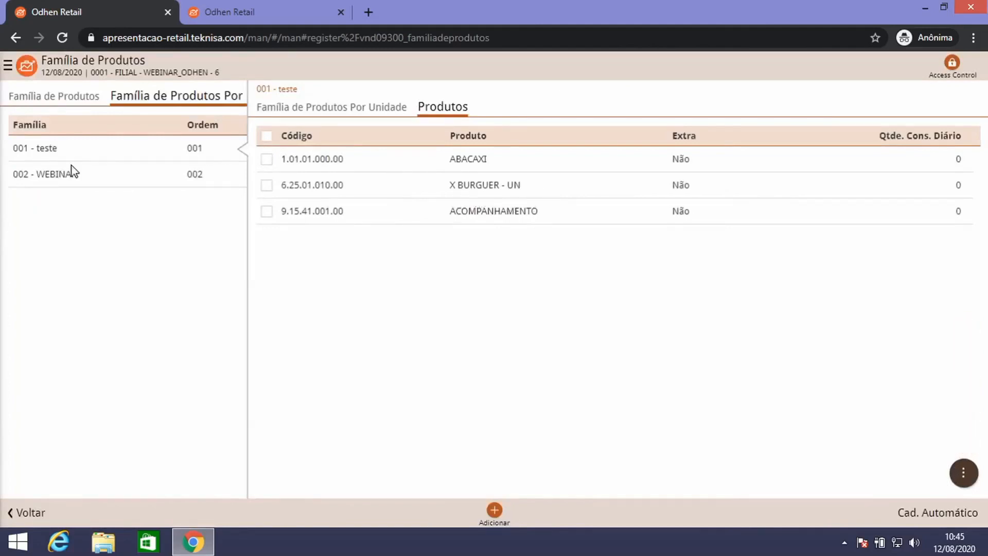
{"action": "left_click", "coordinate": [126, 175]}
{"action": "left_click", "coordinate": [469, 109]}
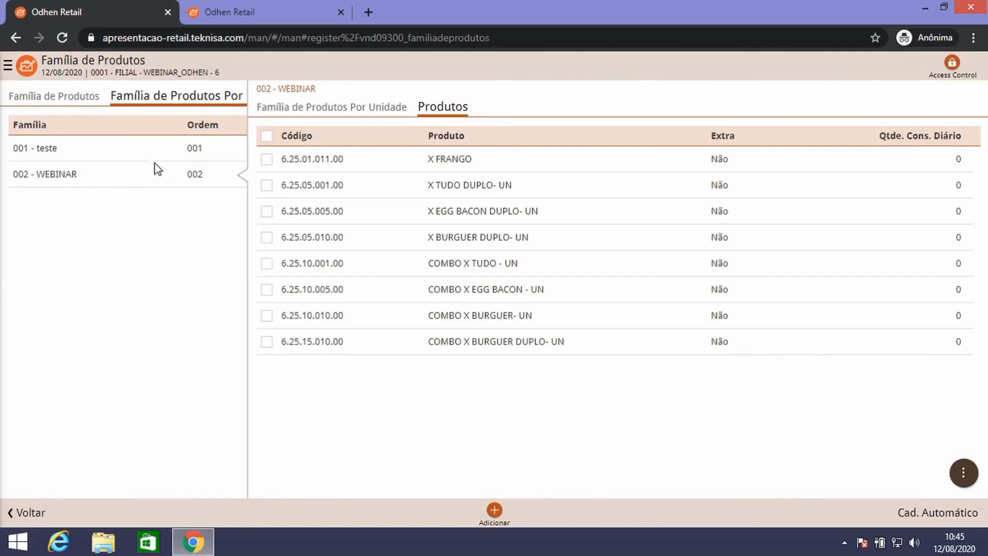
{"action": "left_click", "coordinate": [120, 154]}
{"action": "left_click", "coordinate": [465, 115]}
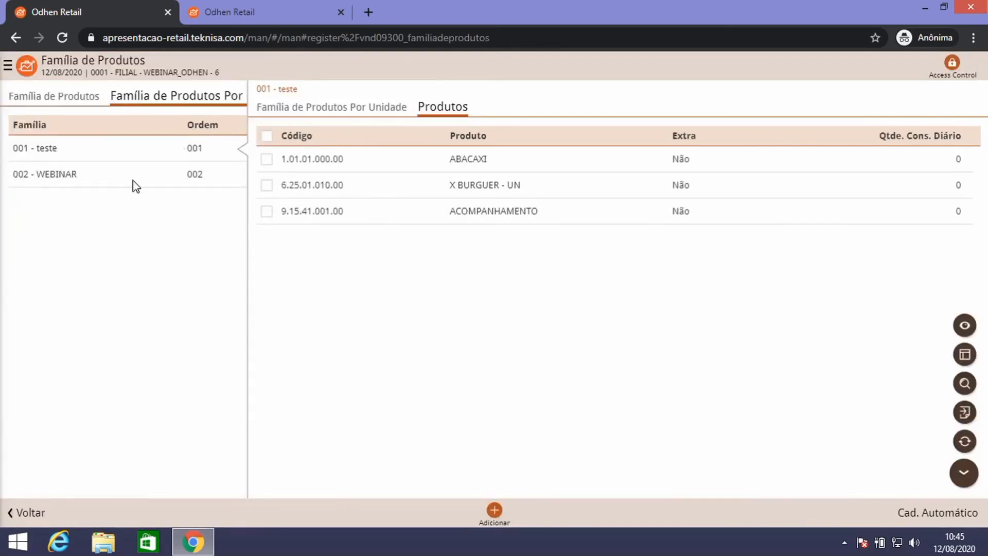
{"action": "left_click", "coordinate": [134, 180]}
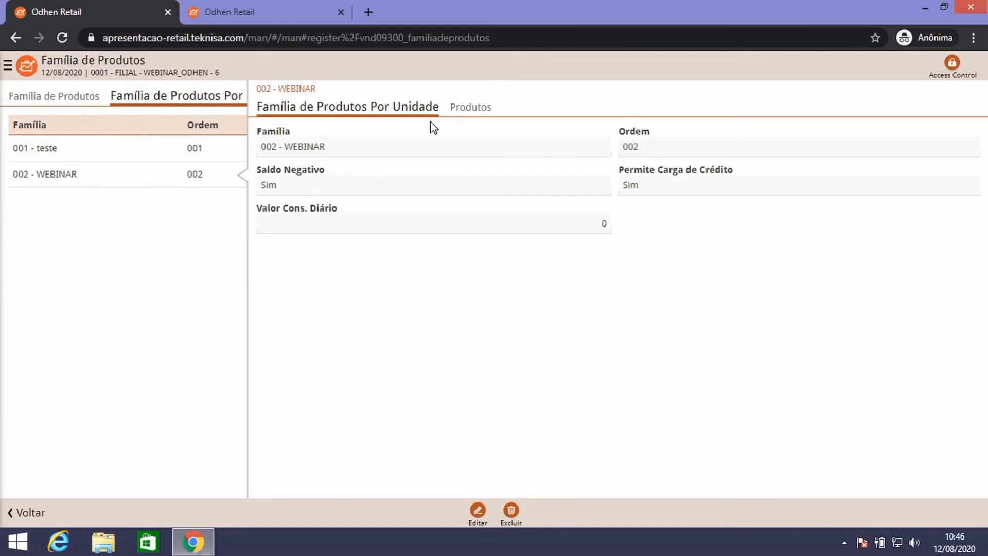
{"action": "left_click", "coordinate": [469, 109]}
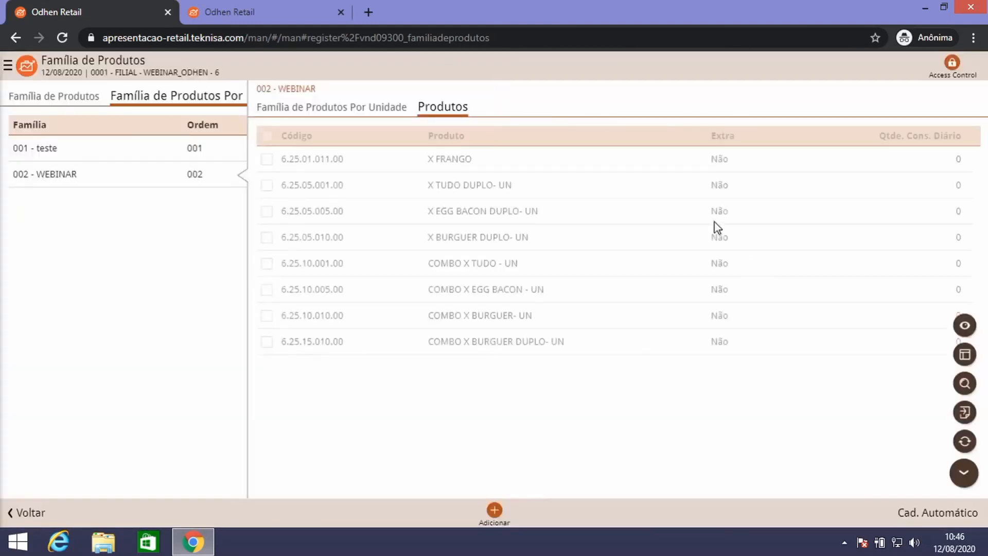